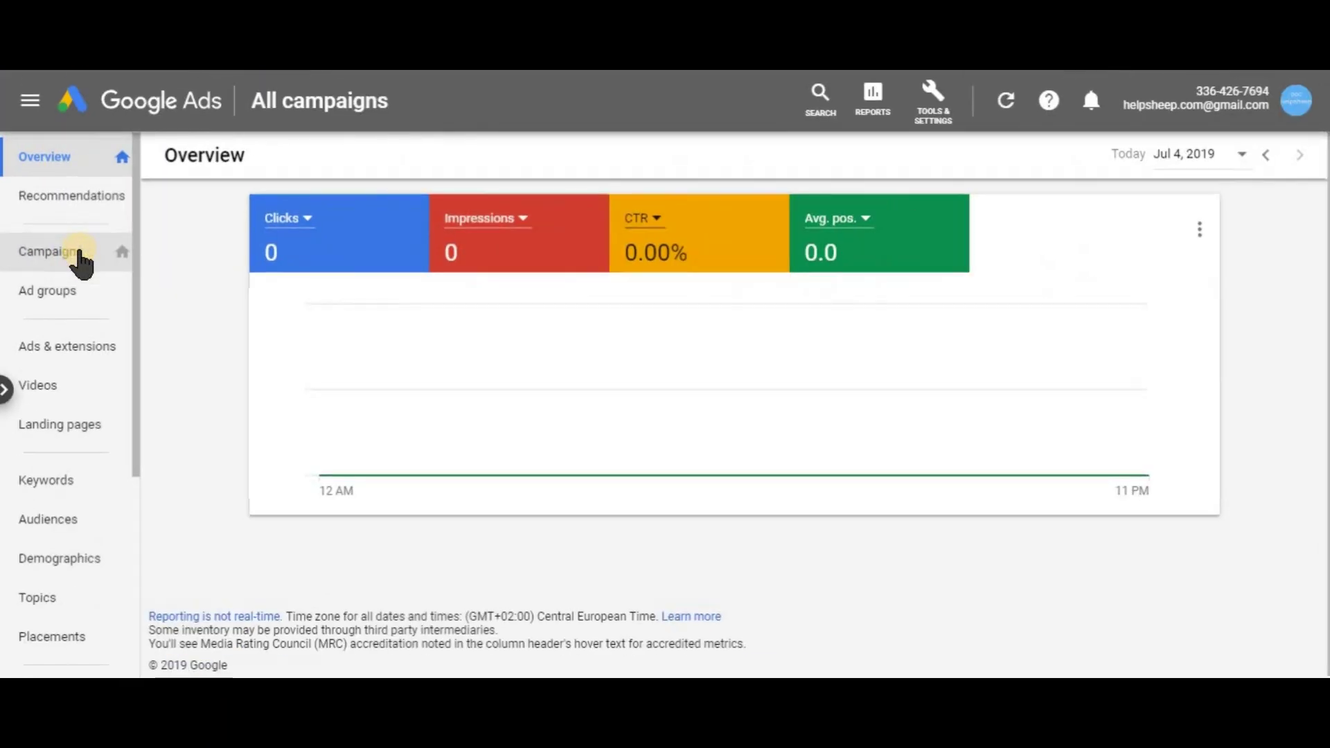
Go to the campaigns list and start a new campaign from the + menu
click(80, 258)
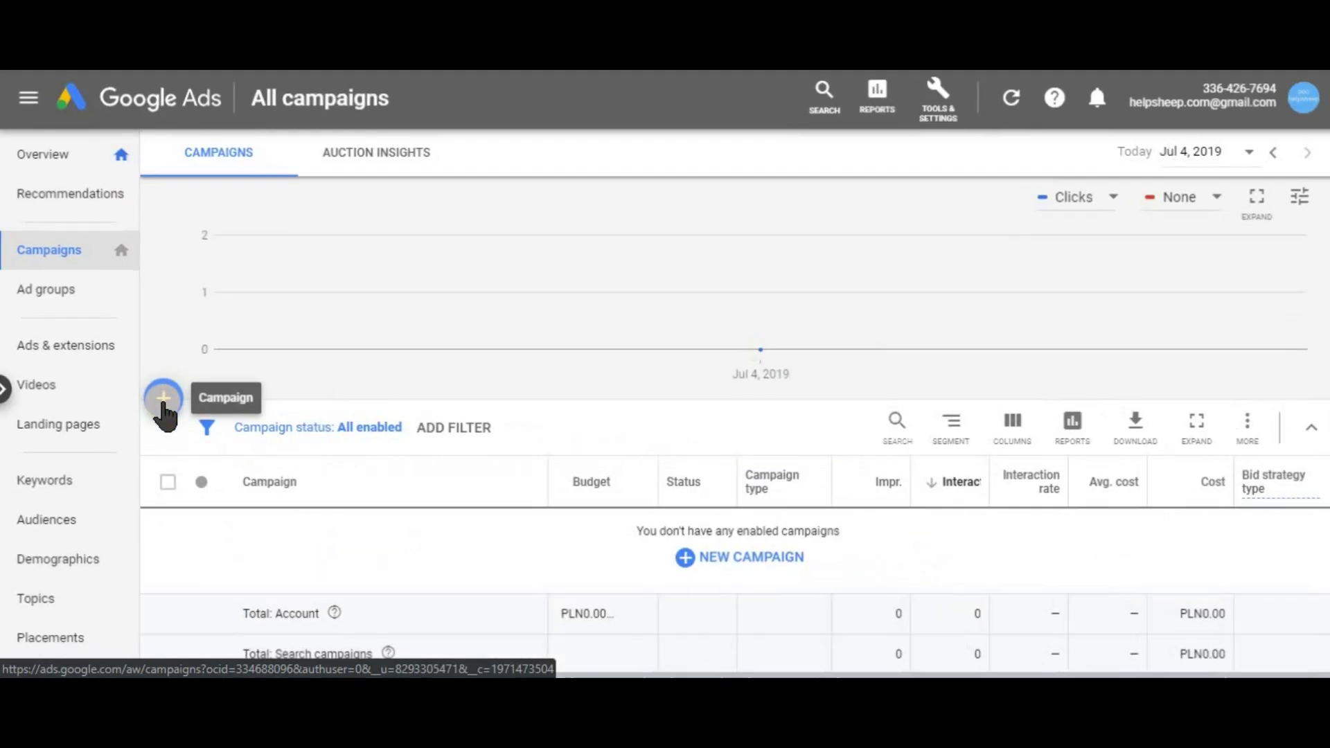
click(164, 402)
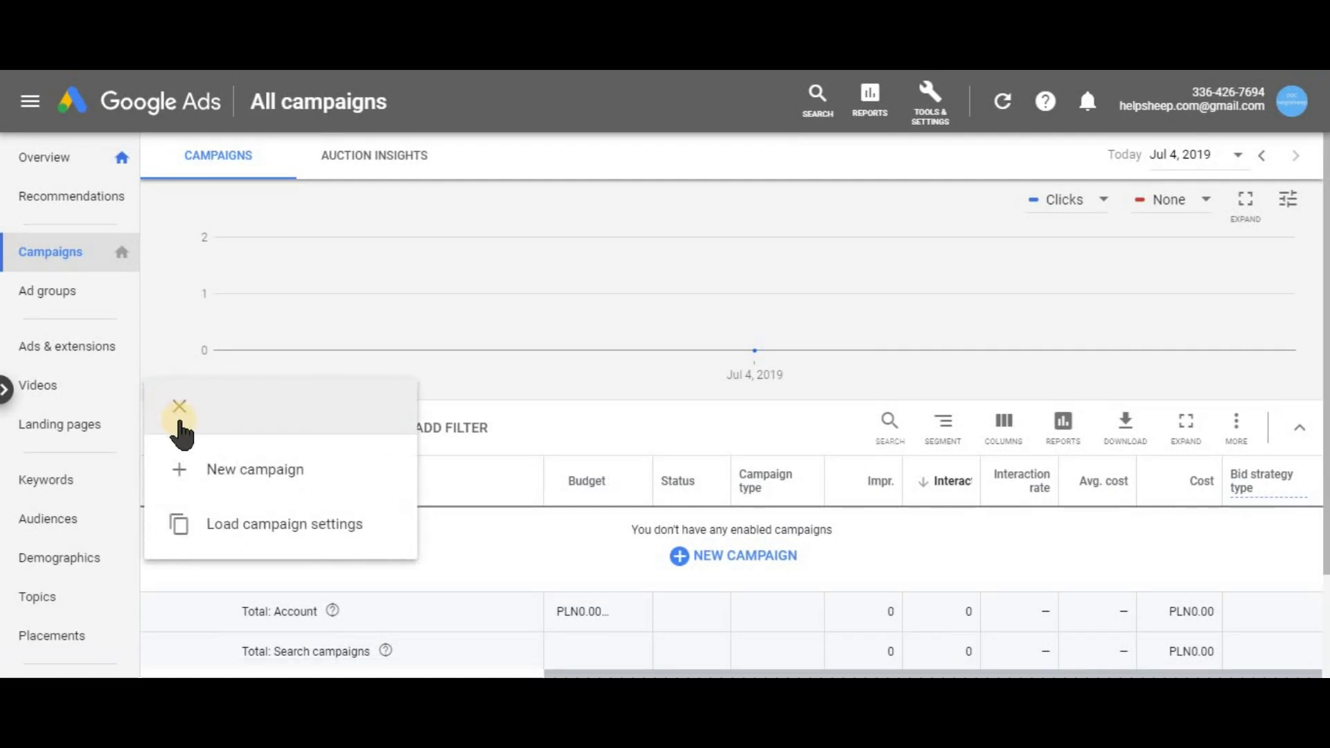
click(233, 469)
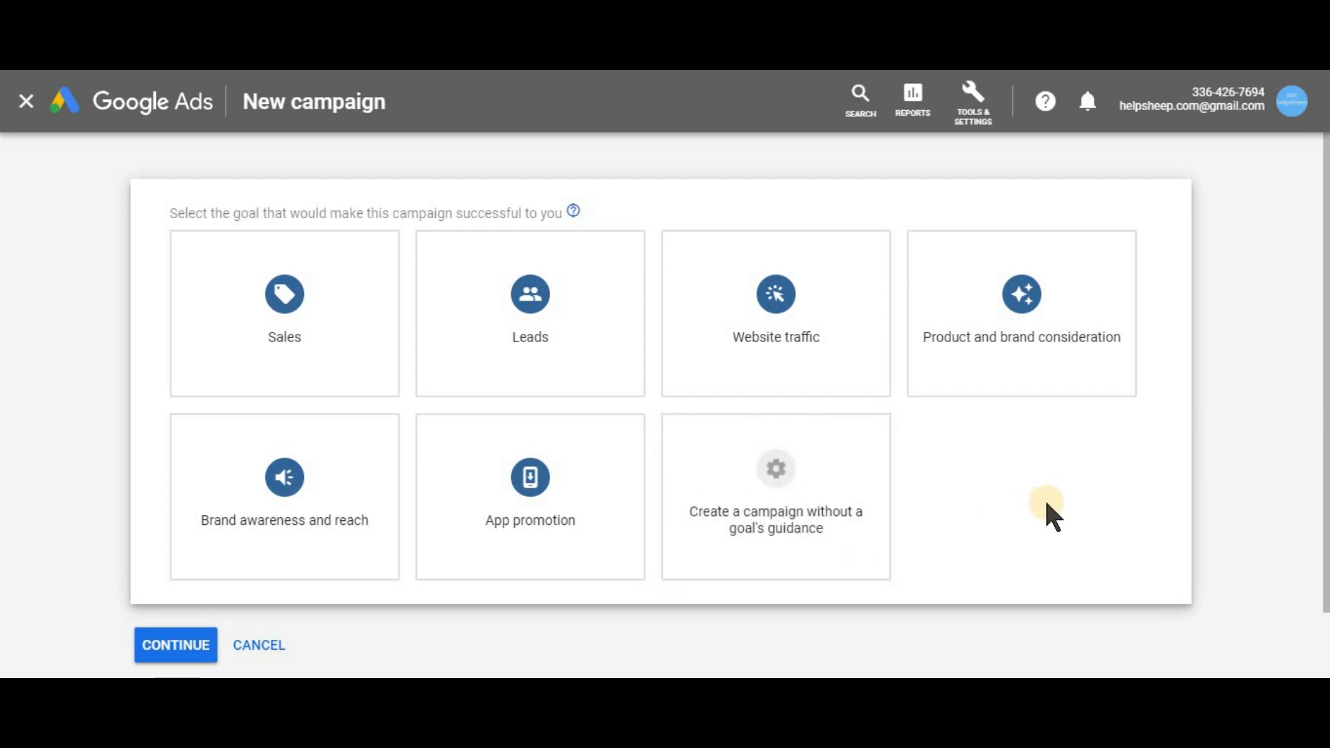
Choose to create the campaign without a goal's guidance
click(787, 491)
scroll(782, 473, down, 5)
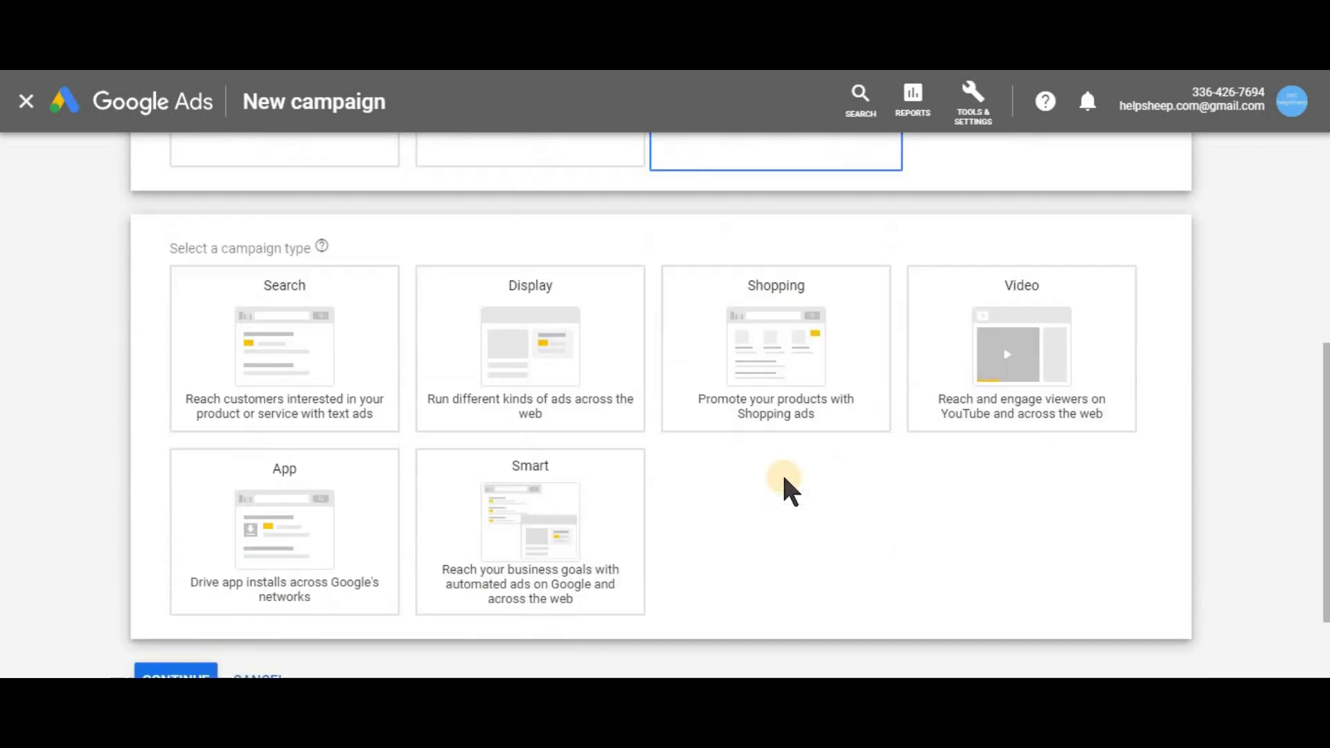
scroll(796, 485, up, 5)
scroll(797, 490, up, 1)
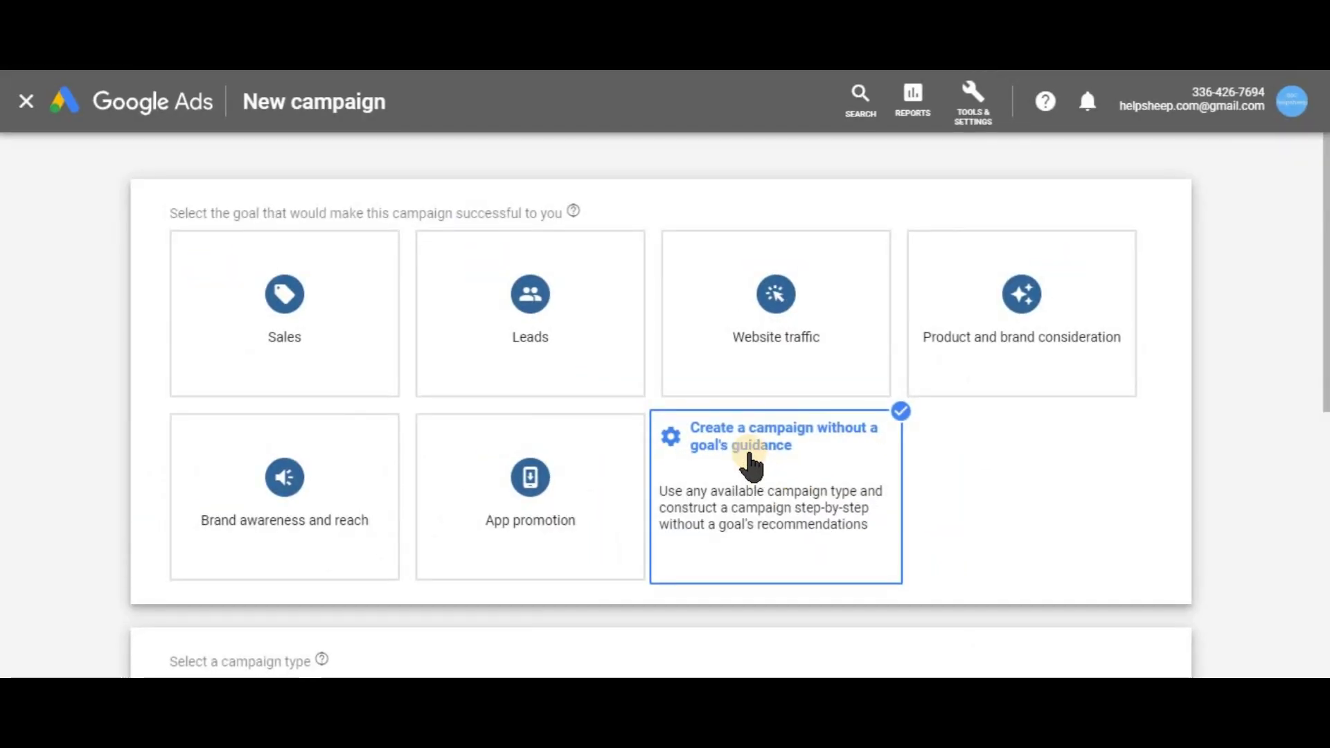
scroll(750, 465, down, 6)
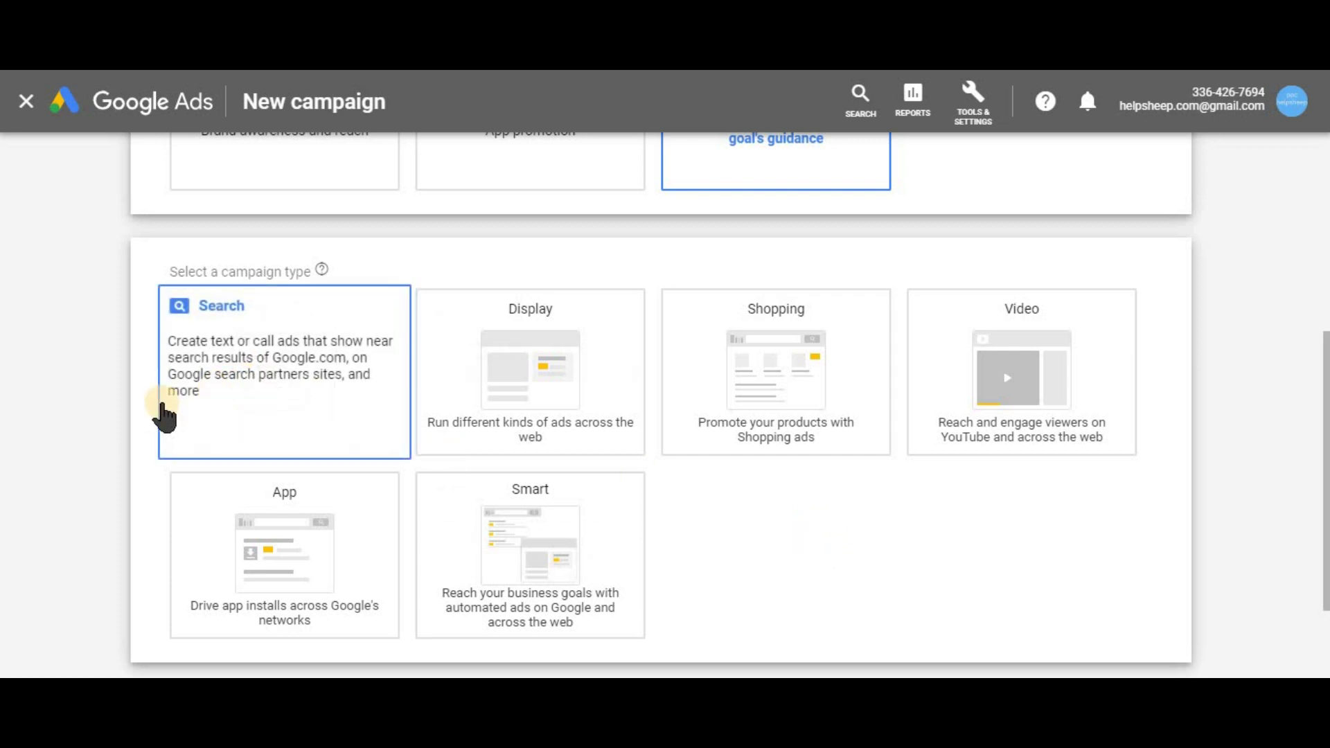
Pick Search as the campaign type and tick Website visits as the desired result
click(270, 395)
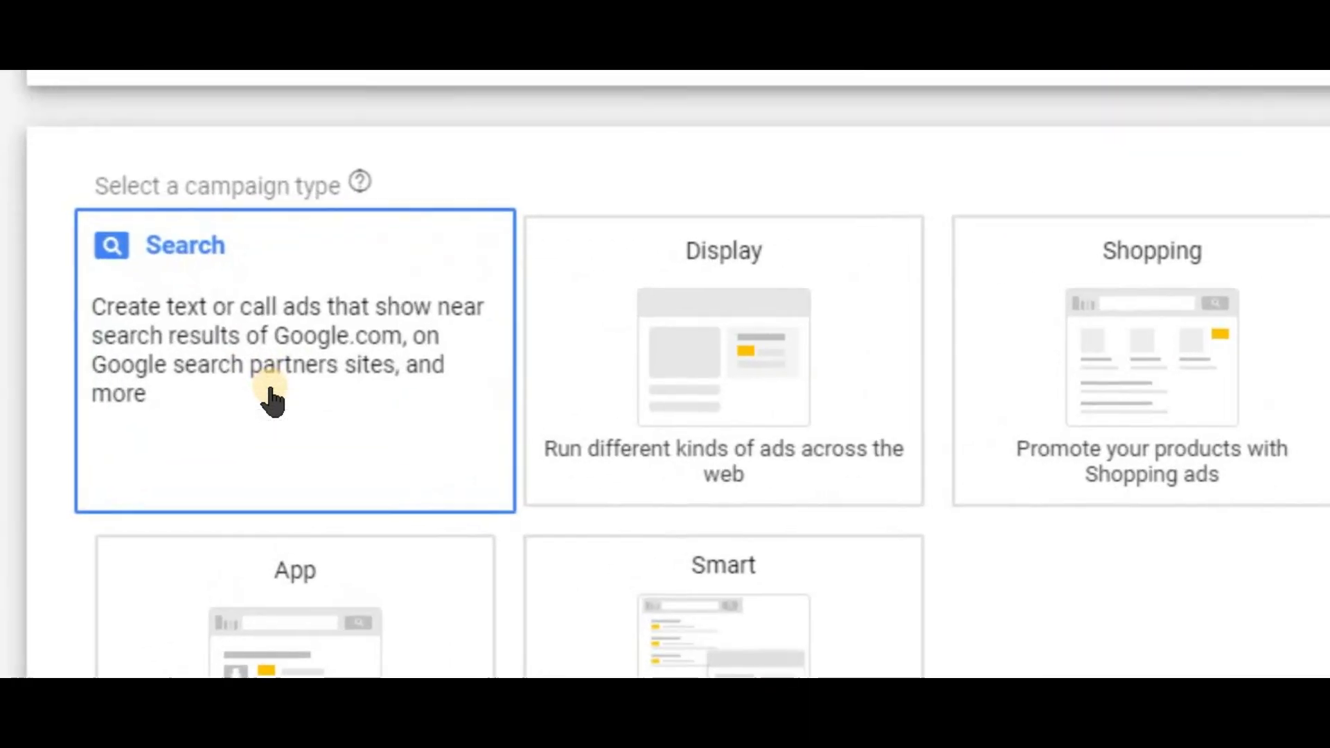
click(287, 328)
click(276, 347)
scroll(276, 347, down, 3)
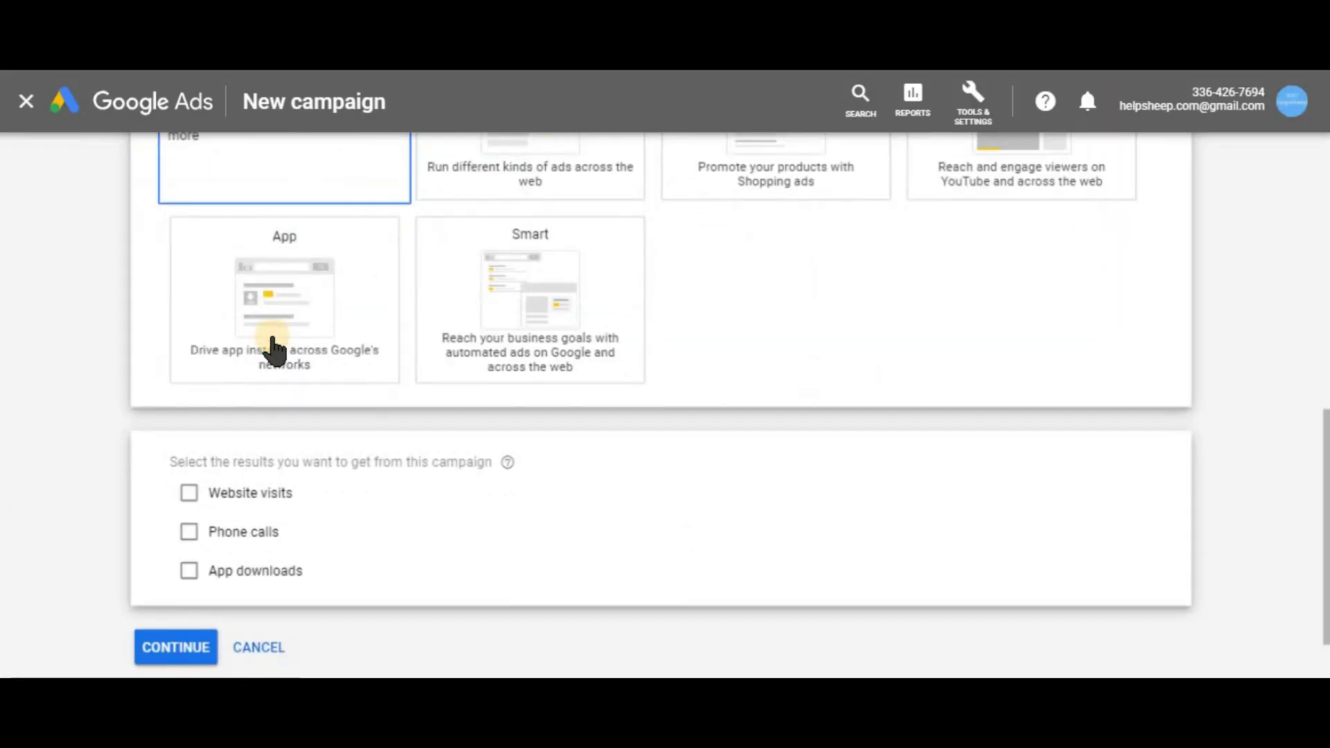
click(275, 348)
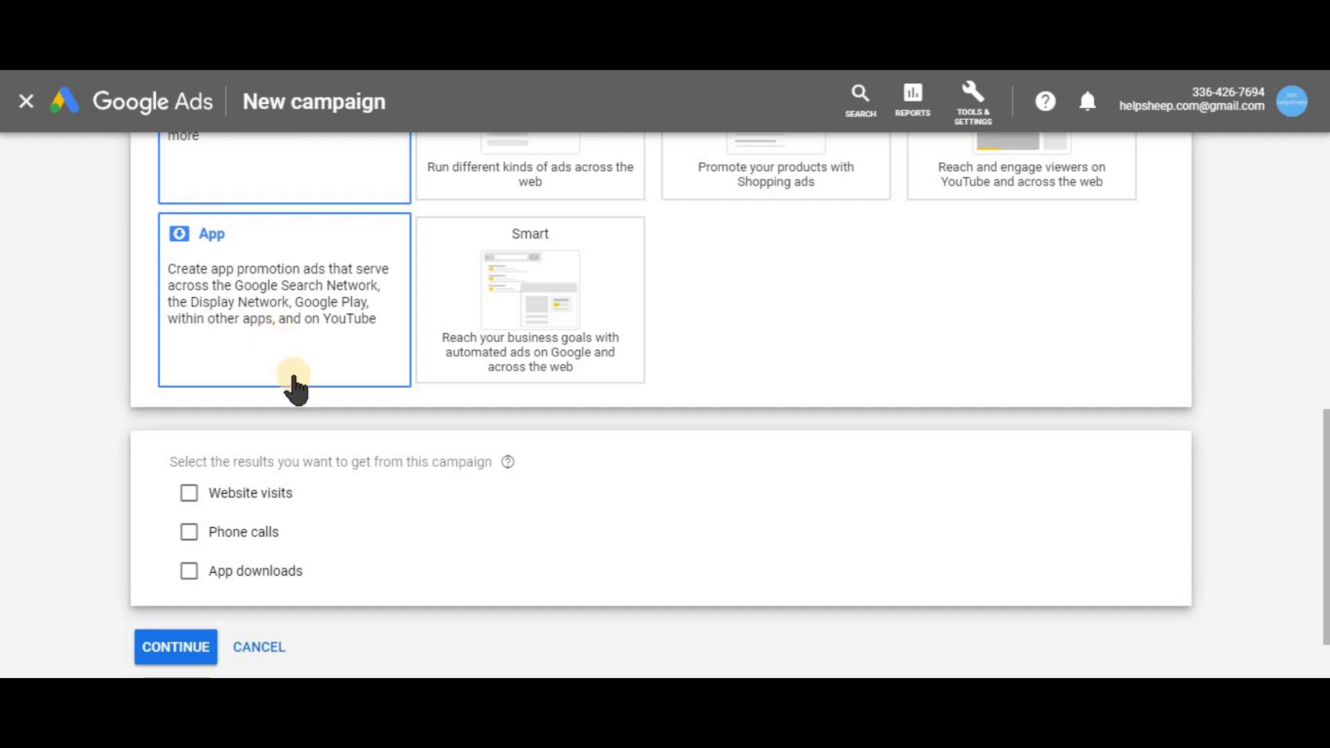
click(300, 383)
scroll(300, 383, down, 1)
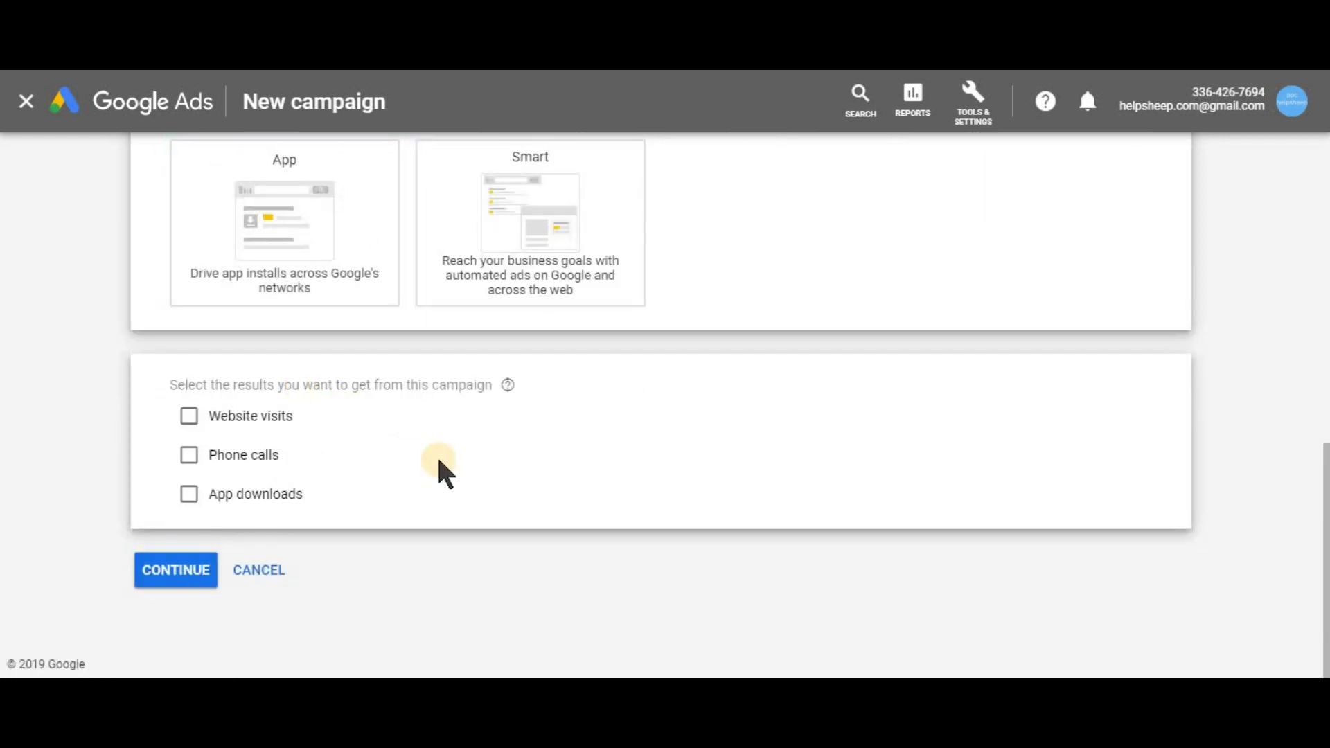
click(265, 418)
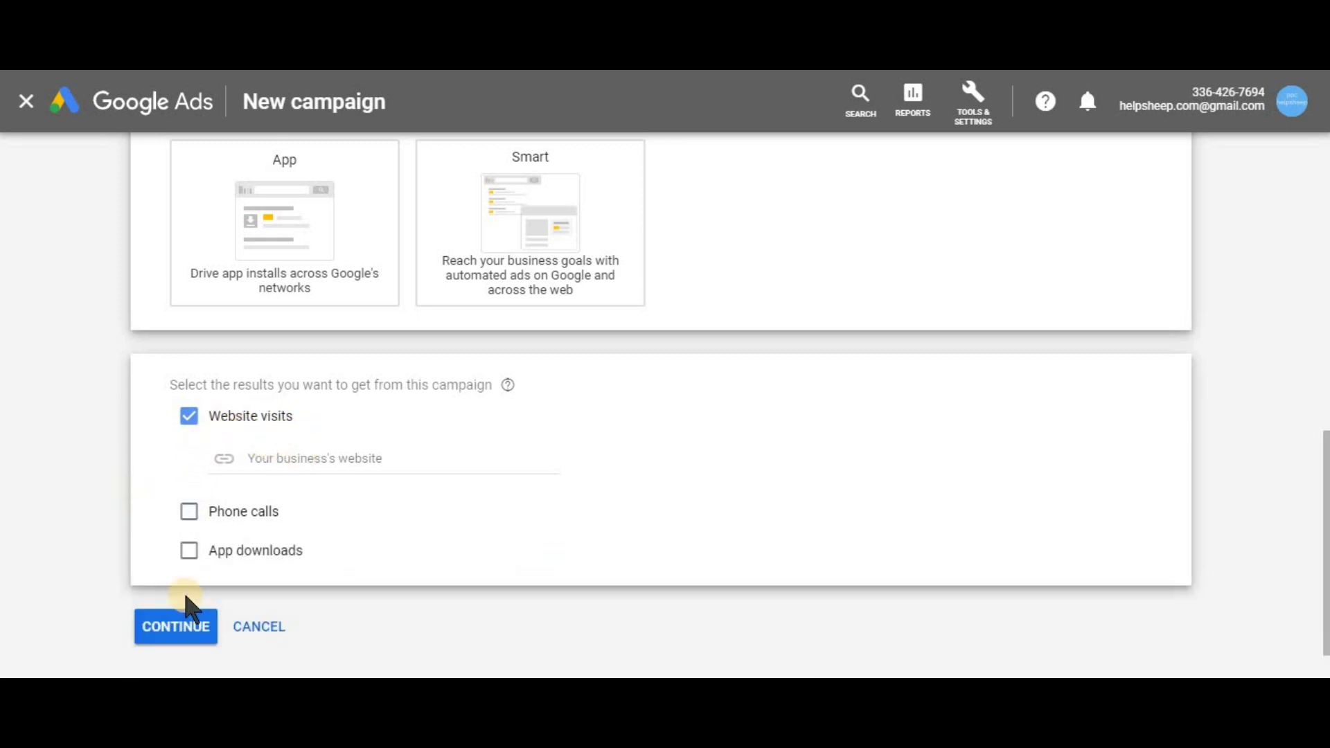
Continue to campaign settings and replace the default name Search-9 with 'My First Campaign'
click(150, 628)
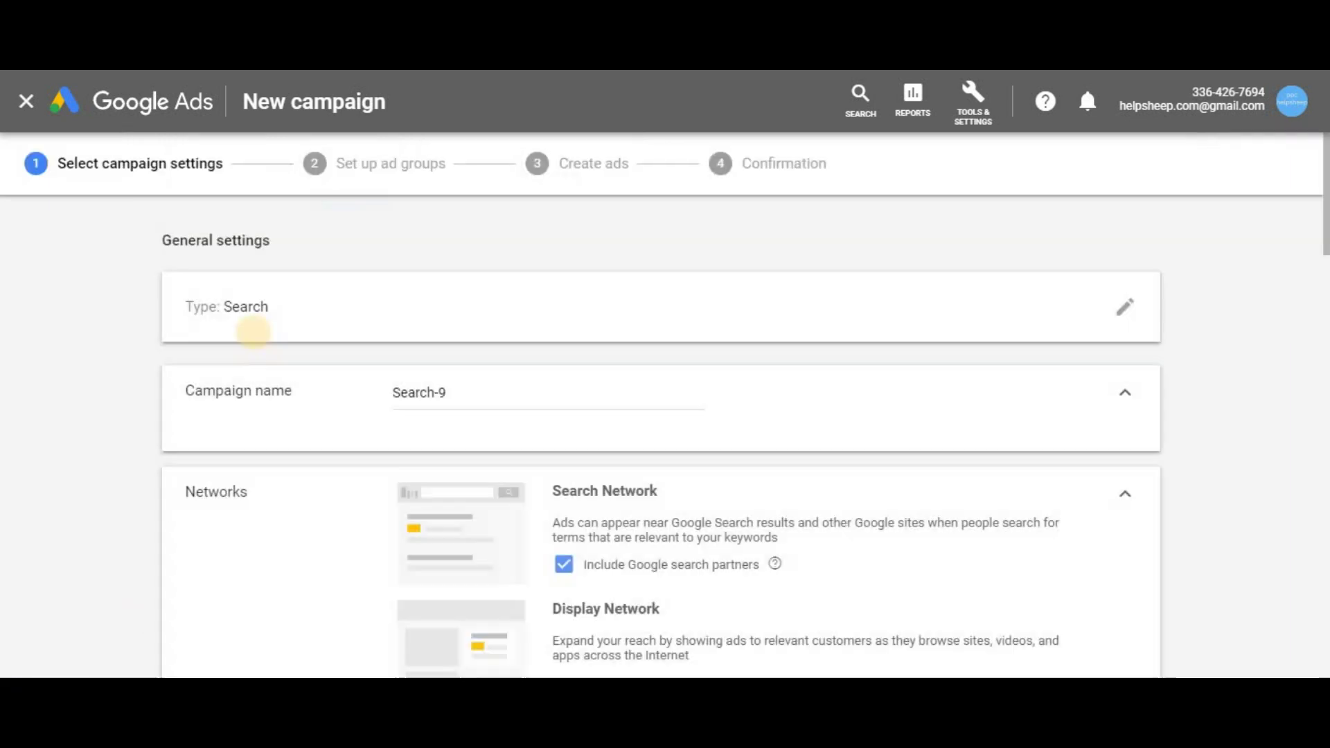
drag(267, 306, 209, 305)
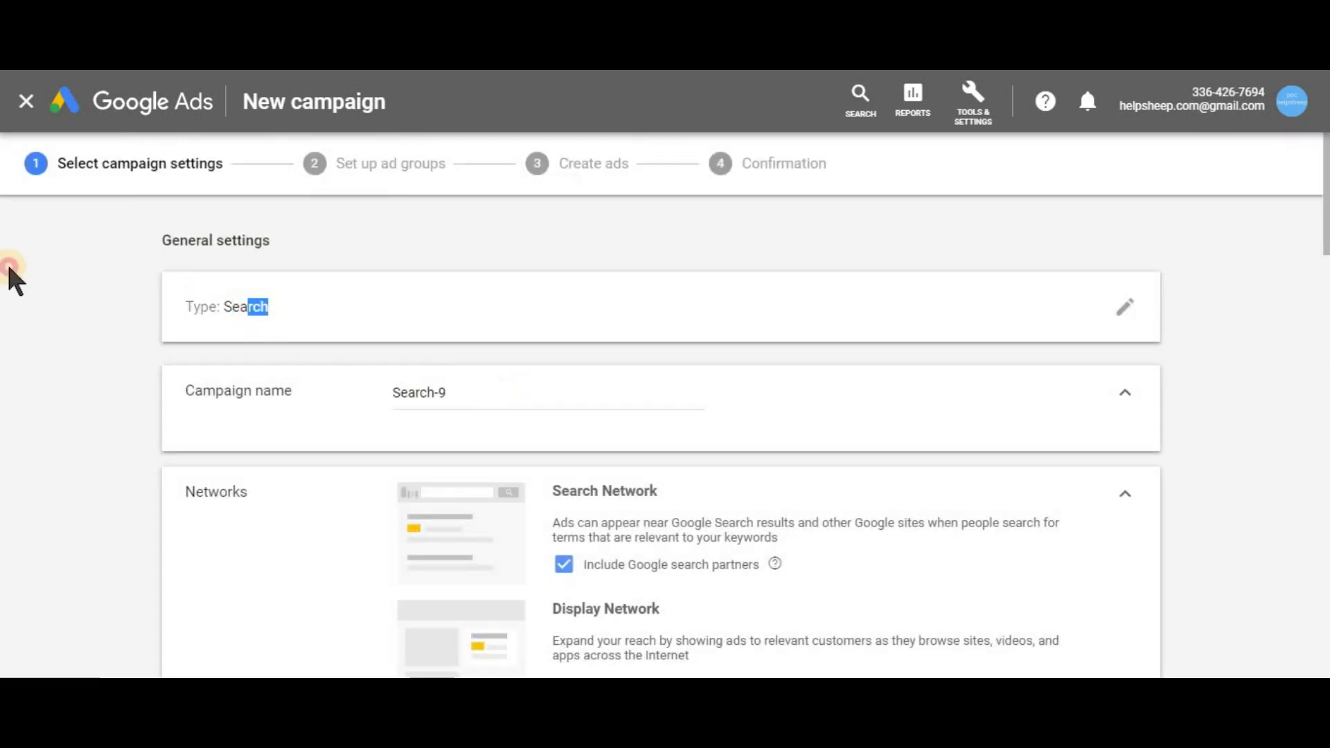
key(Tab)
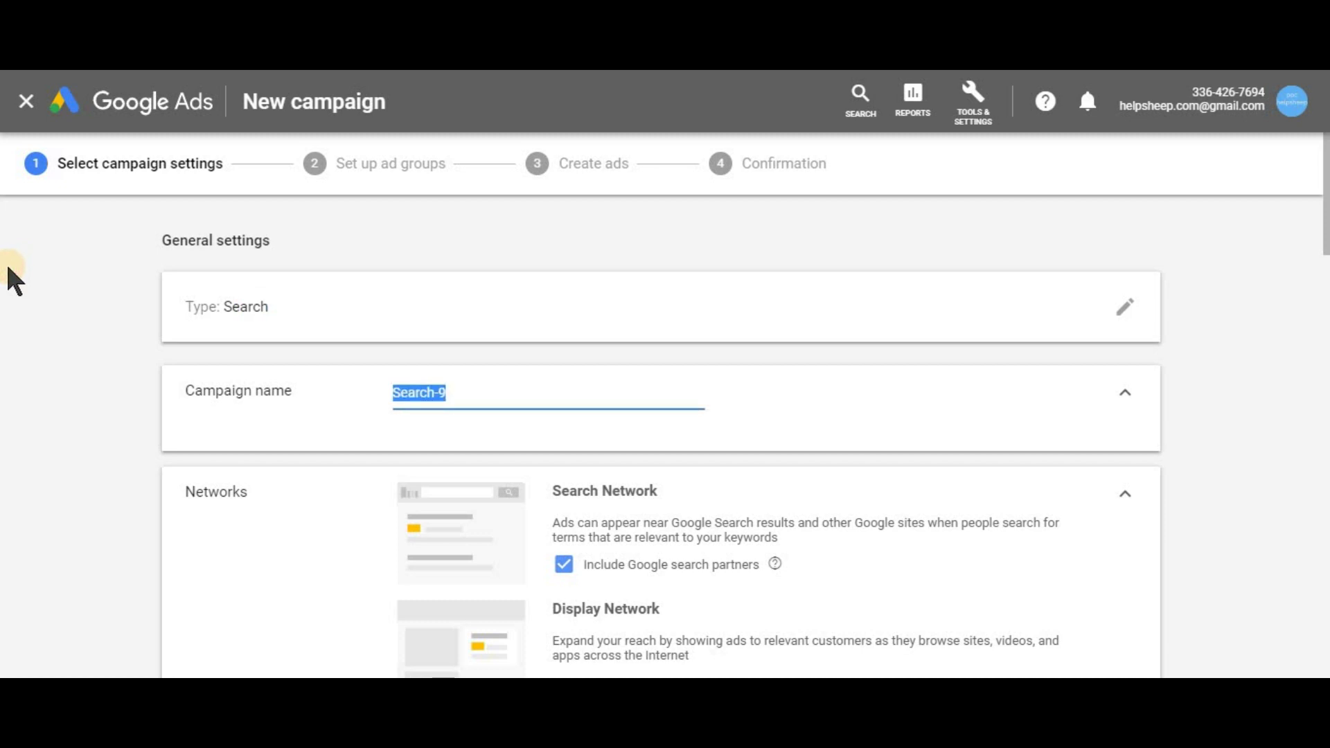
key(BackSpace)
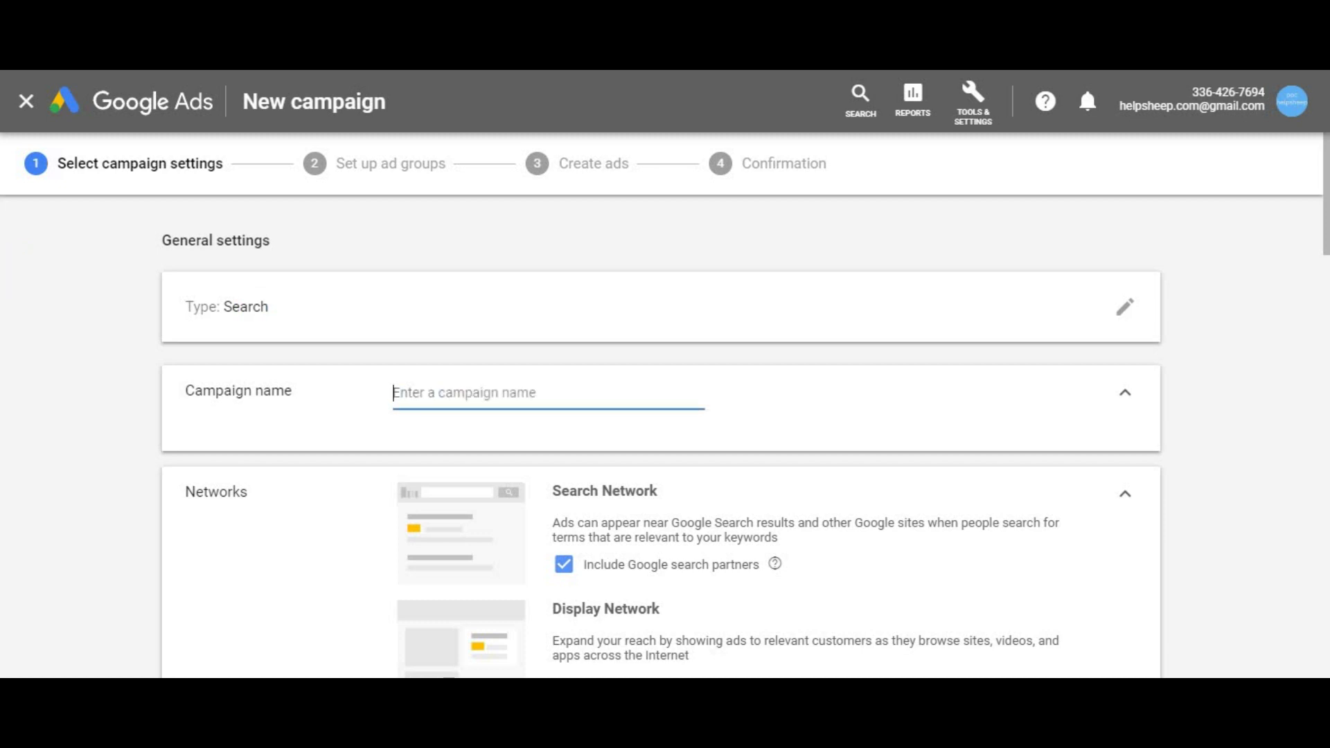
text(My First Campaign)
scroll(365, 305, down, 3)
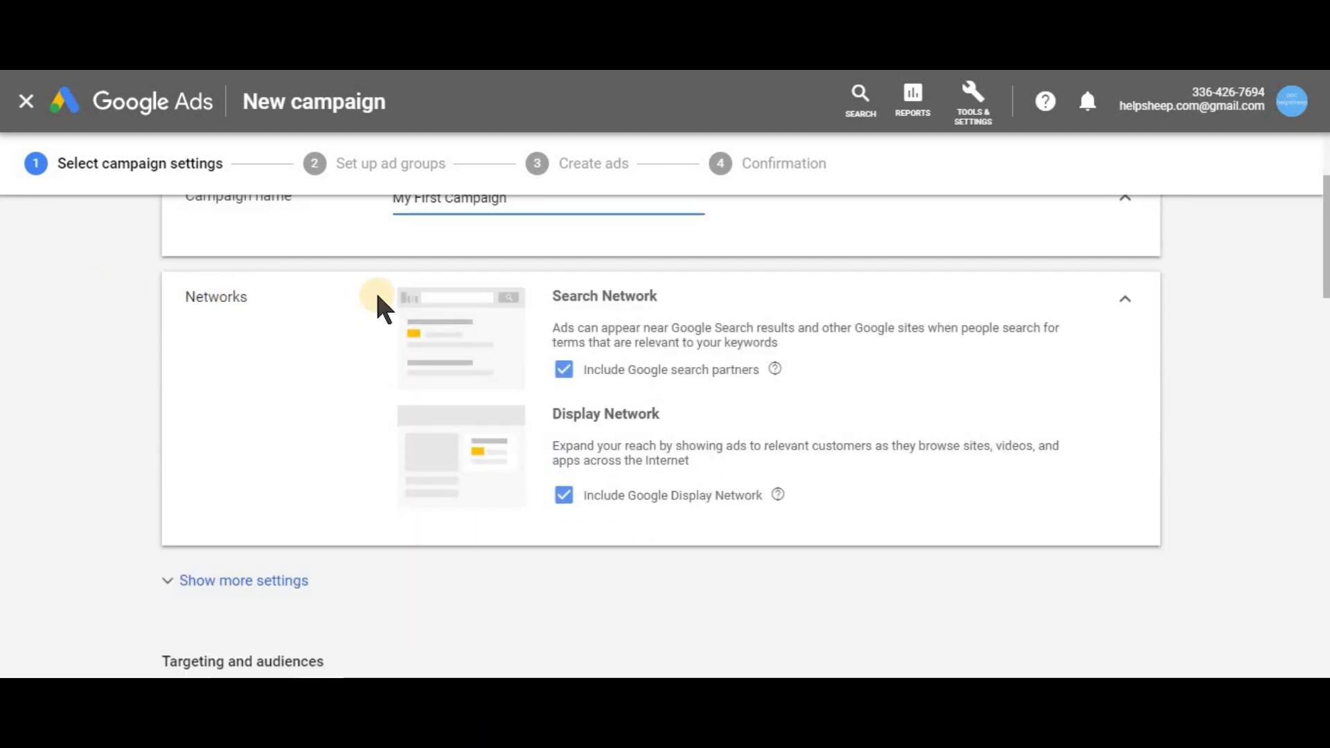
scroll(485, 308, up, 2)
scroll(547, 315, down, 2)
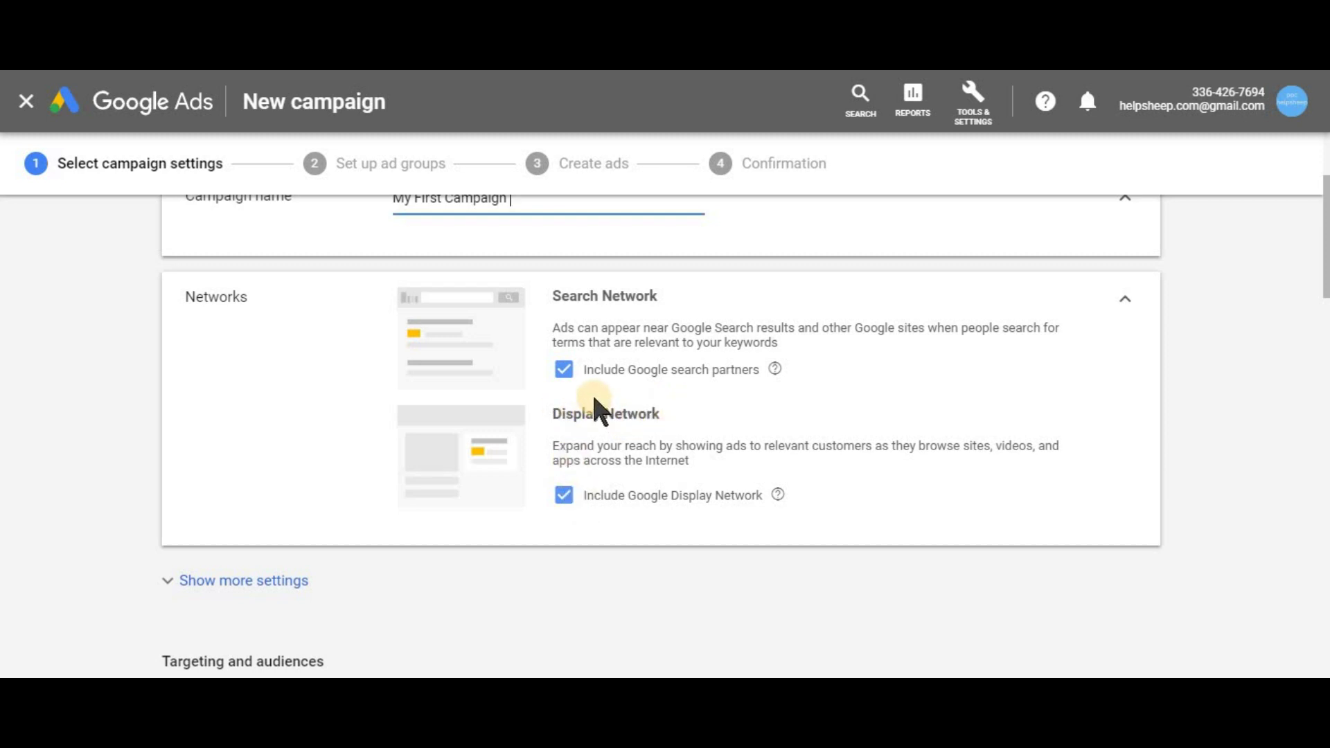
Expand the extra settings for dates, URL options and Dynamic Search Ads, then scroll to Locations
scroll(566, 400, down, 3)
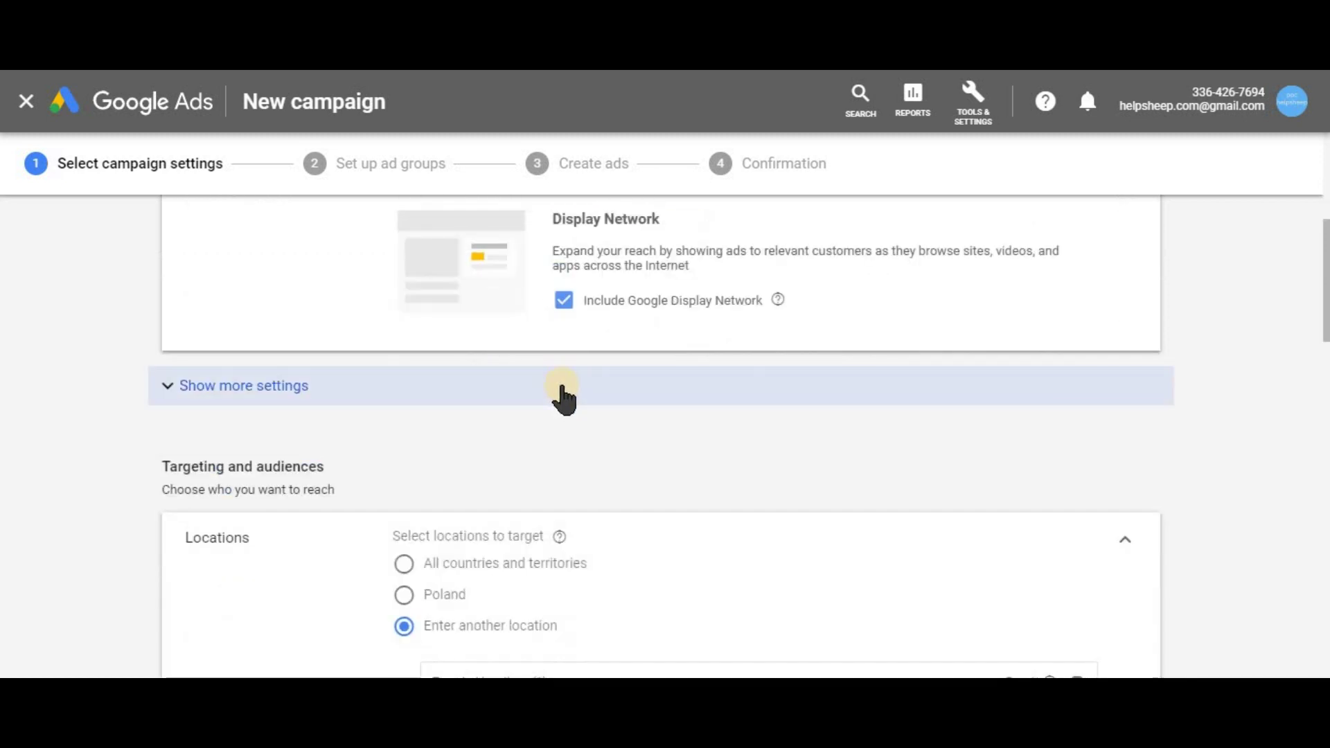
click(270, 400)
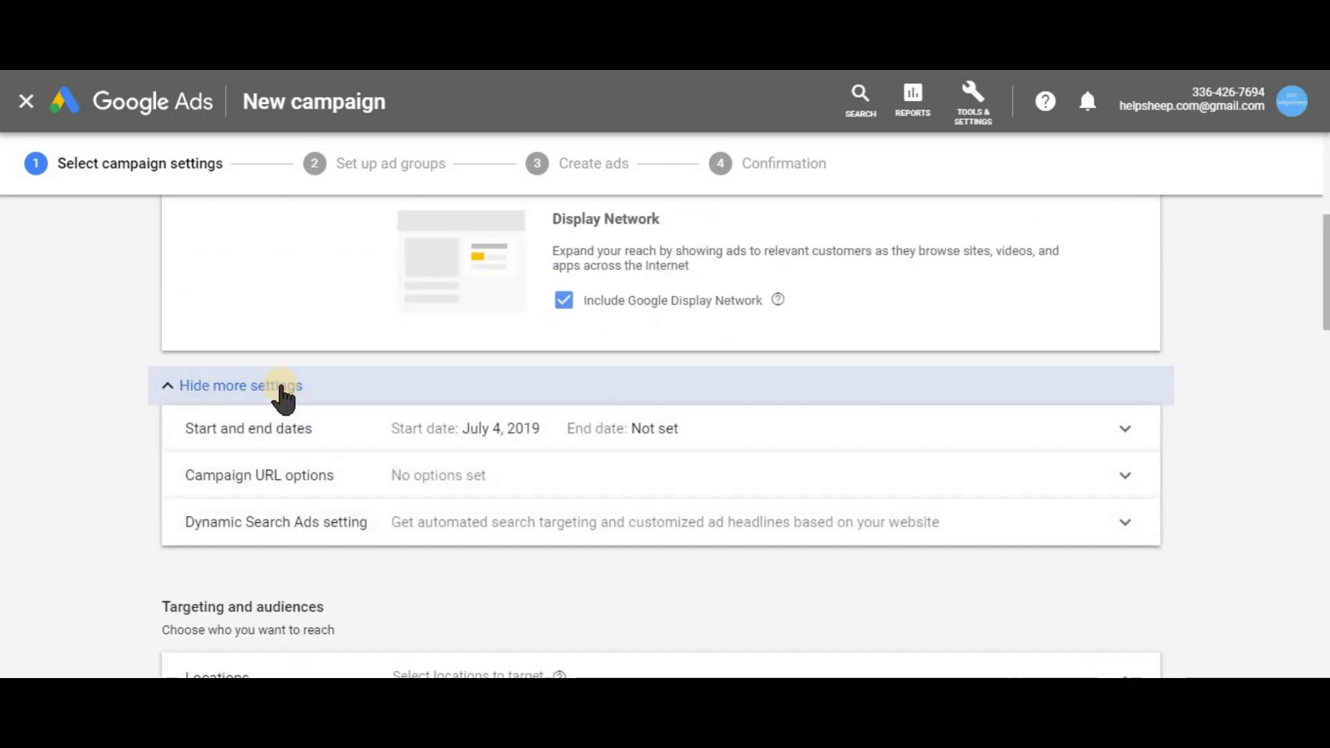
scroll(280, 353, down, 2)
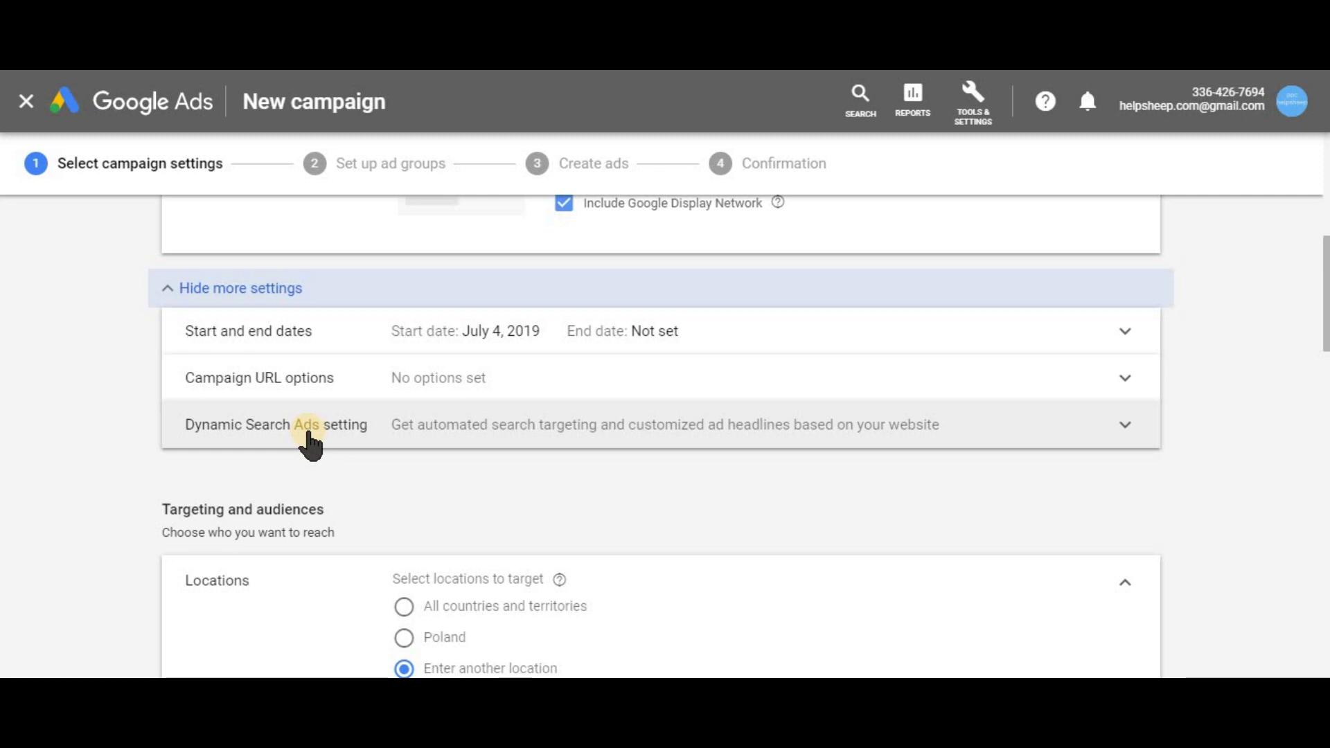
scroll(676, 488, down, 2)
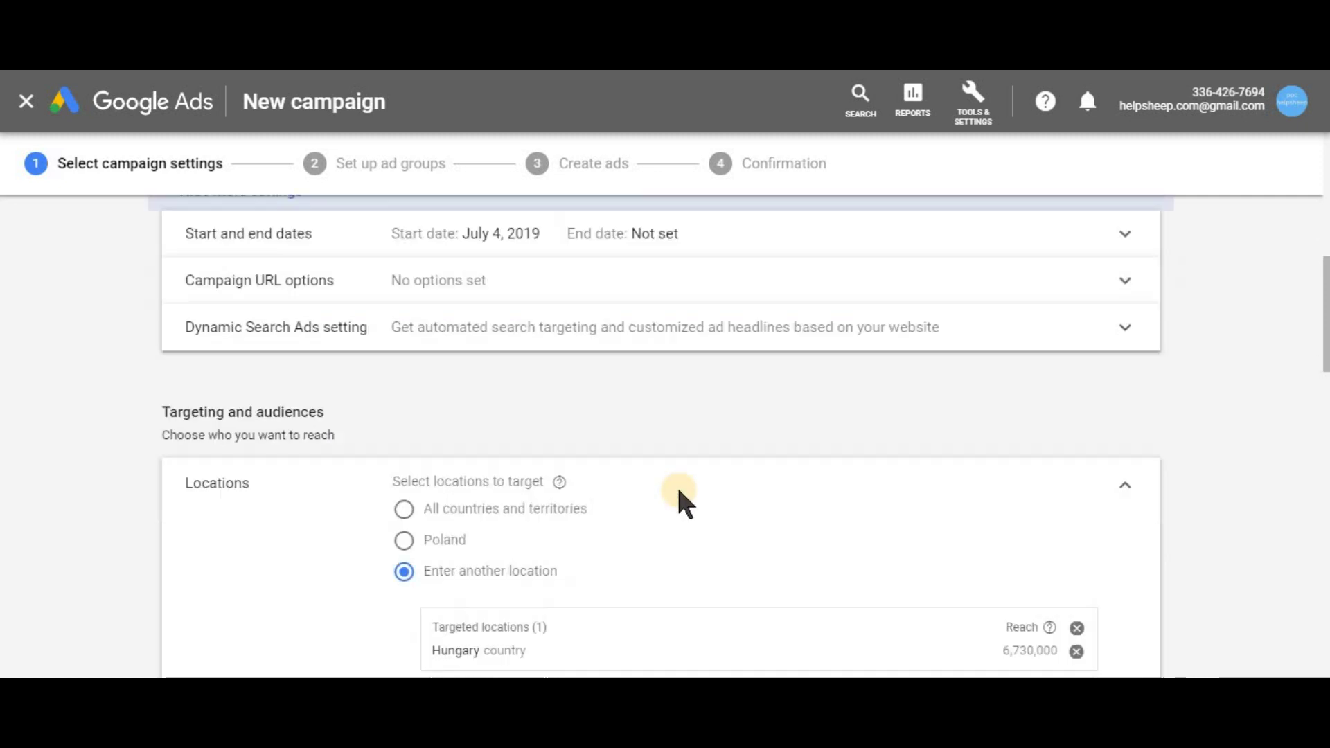
scroll(605, 358, down, 2)
scroll(605, 358, down, 2)
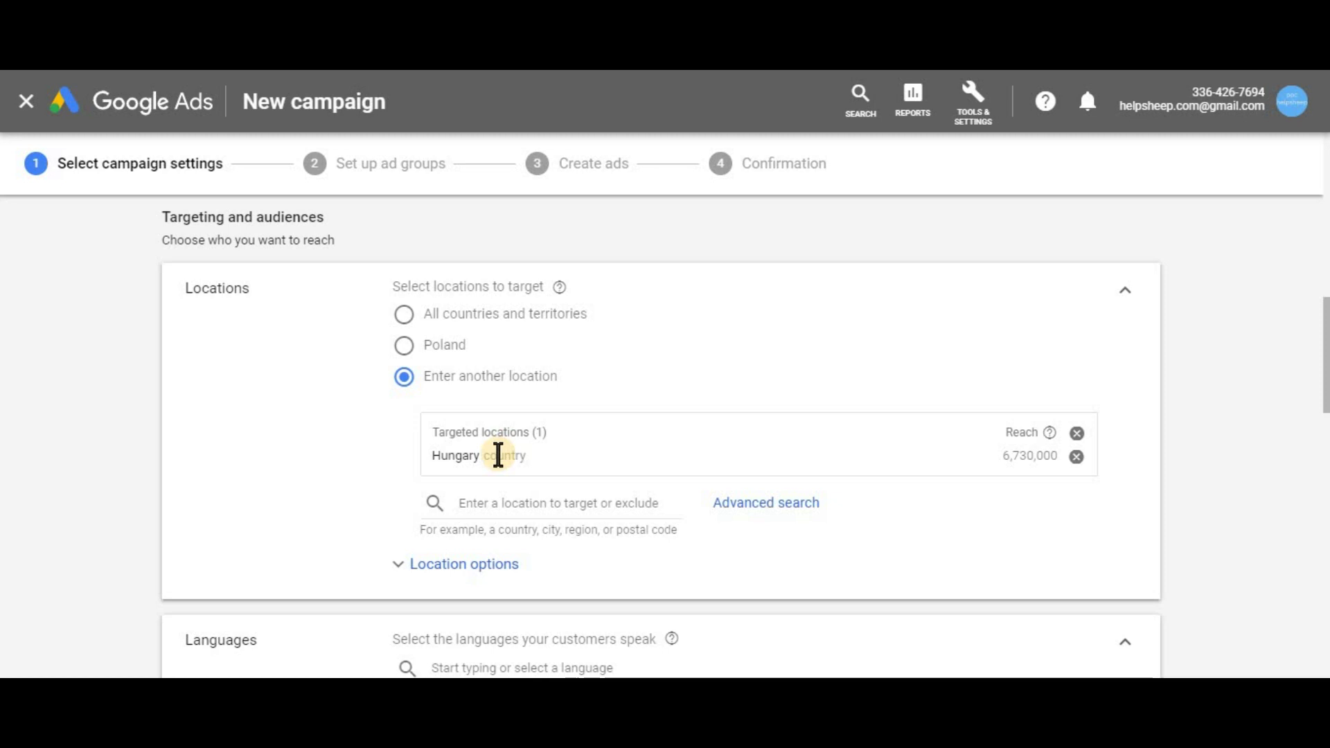
Search 'croat' in Locations and add Croatia as a targeted country alongside Hungary
click(404, 345)
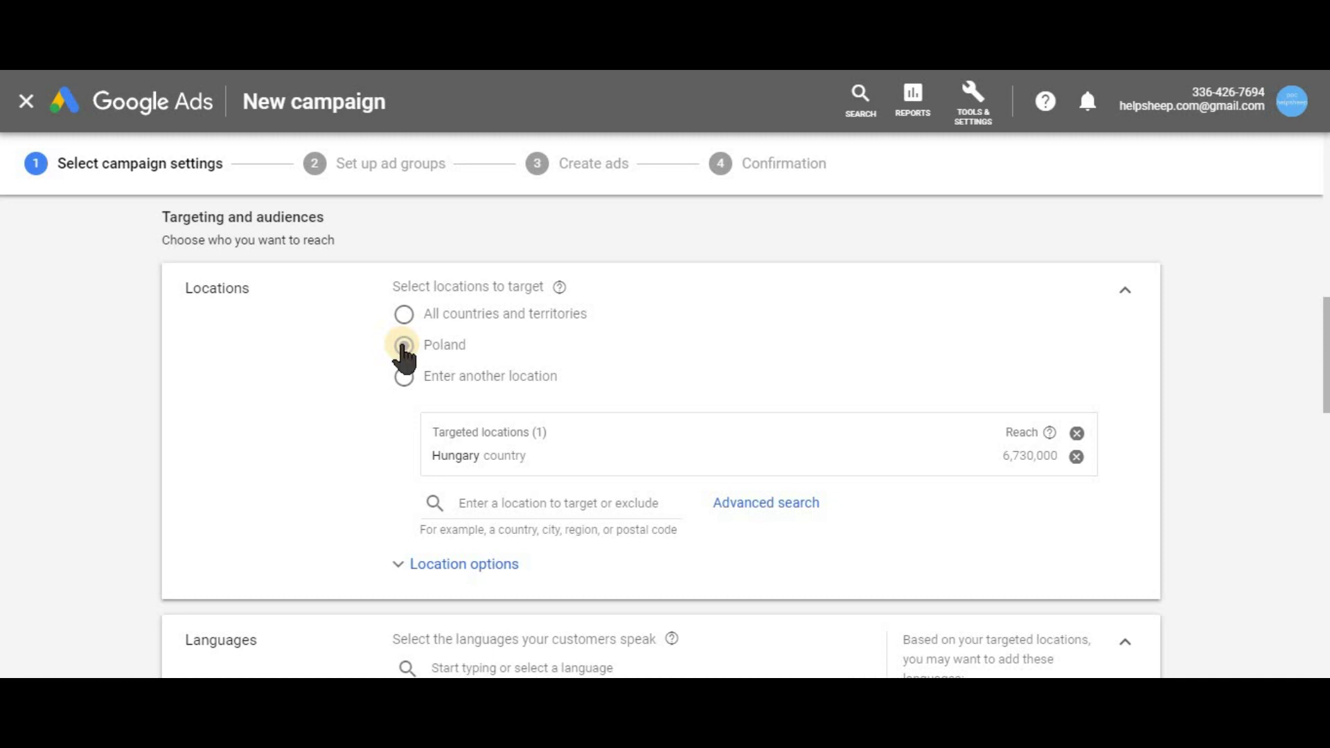
click(493, 493)
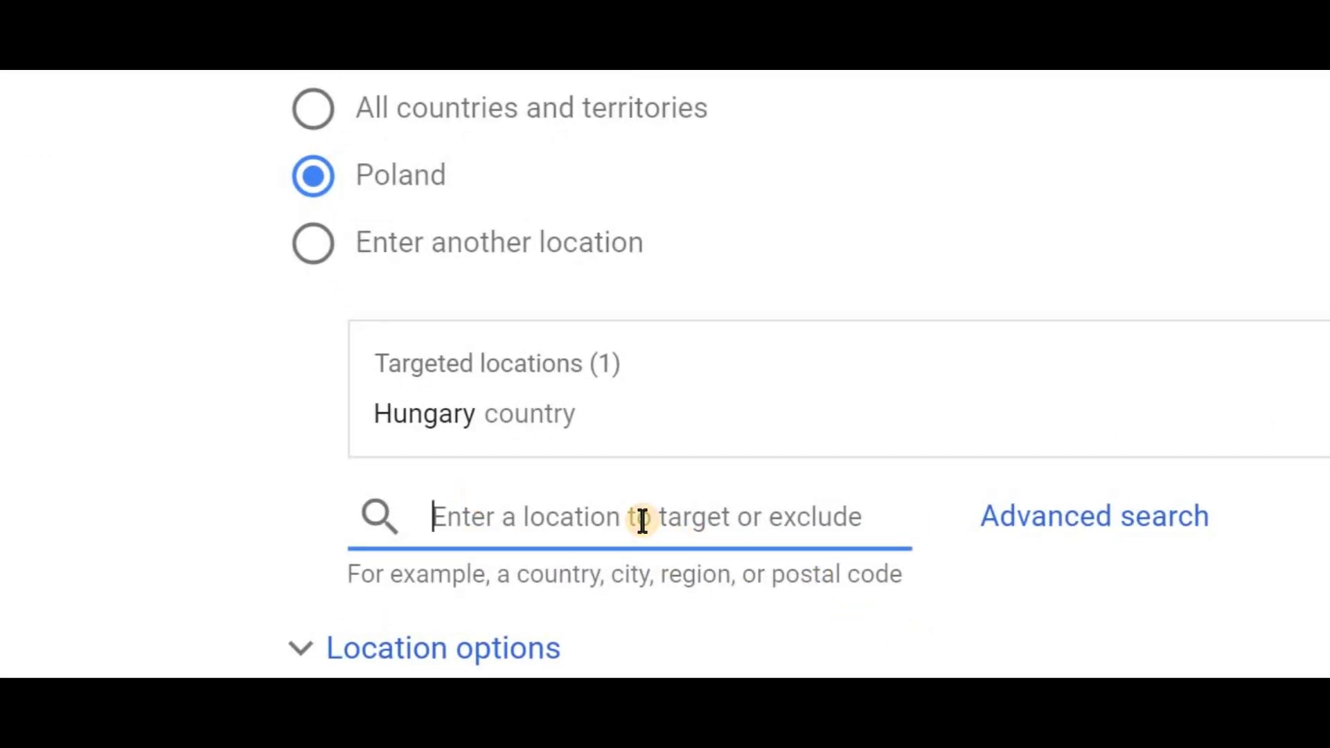
text(cro)
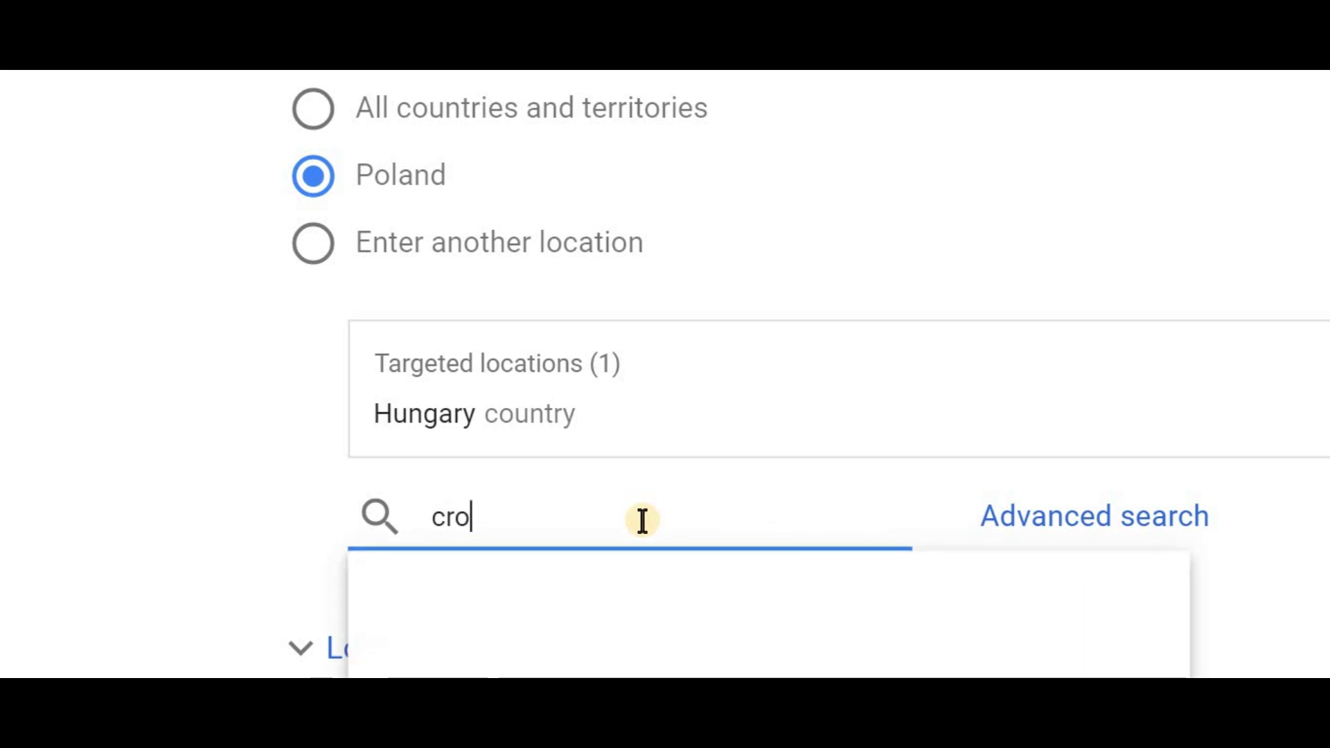
text(at)
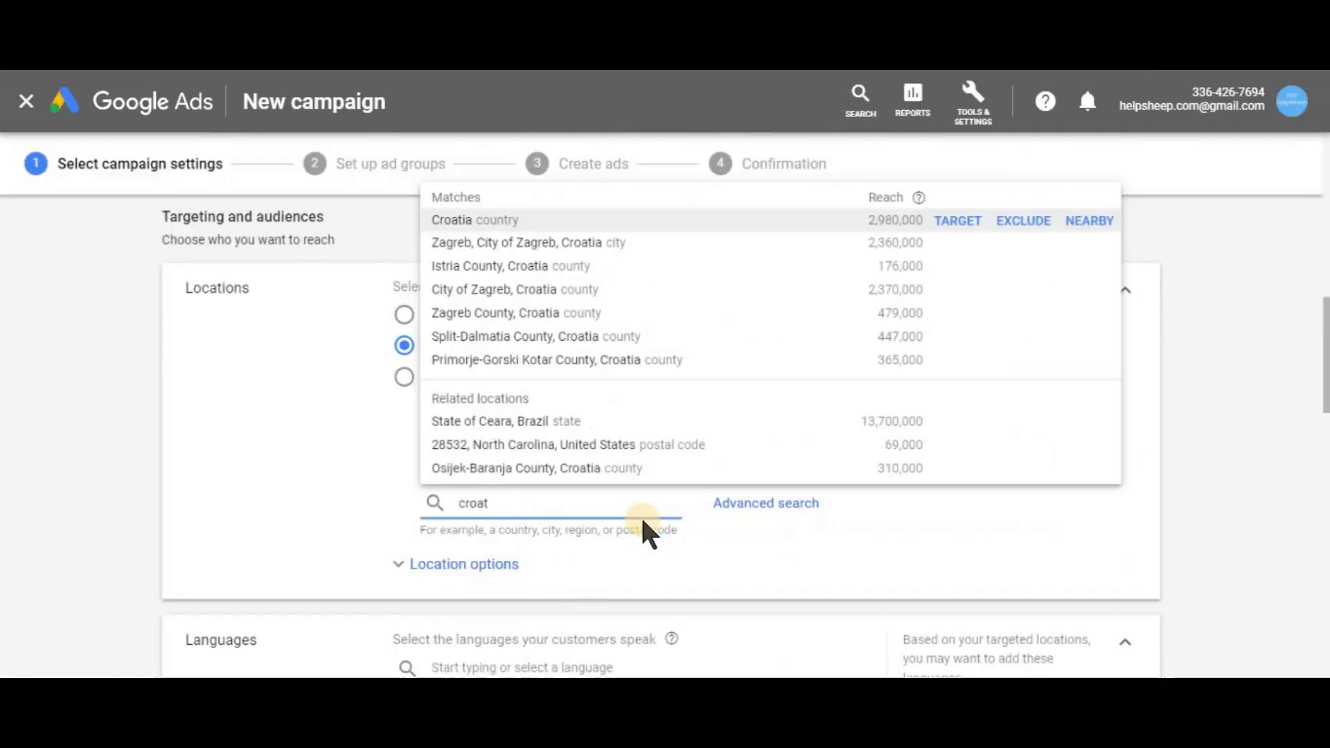
click(460, 221)
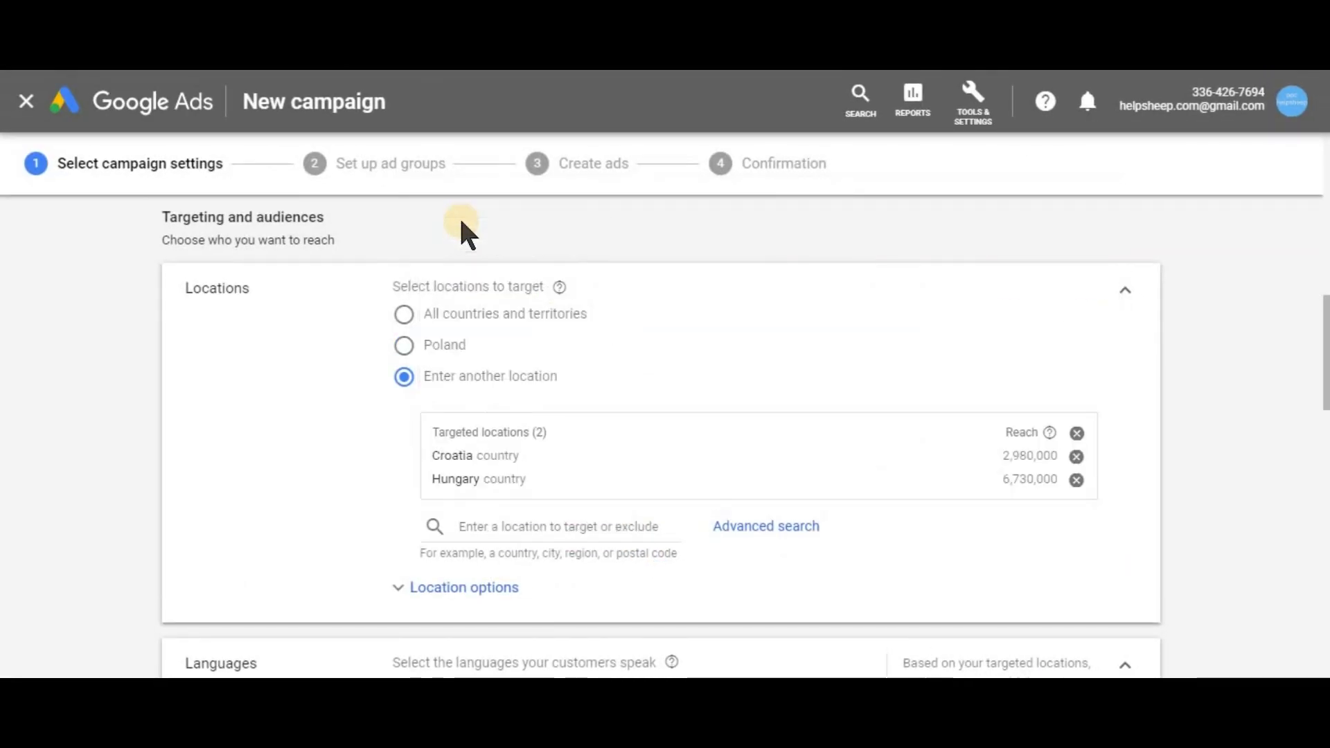
Under Location options, target only people in or regularly in the targeted locations
scroll(475, 341, down, 3)
click(454, 392)
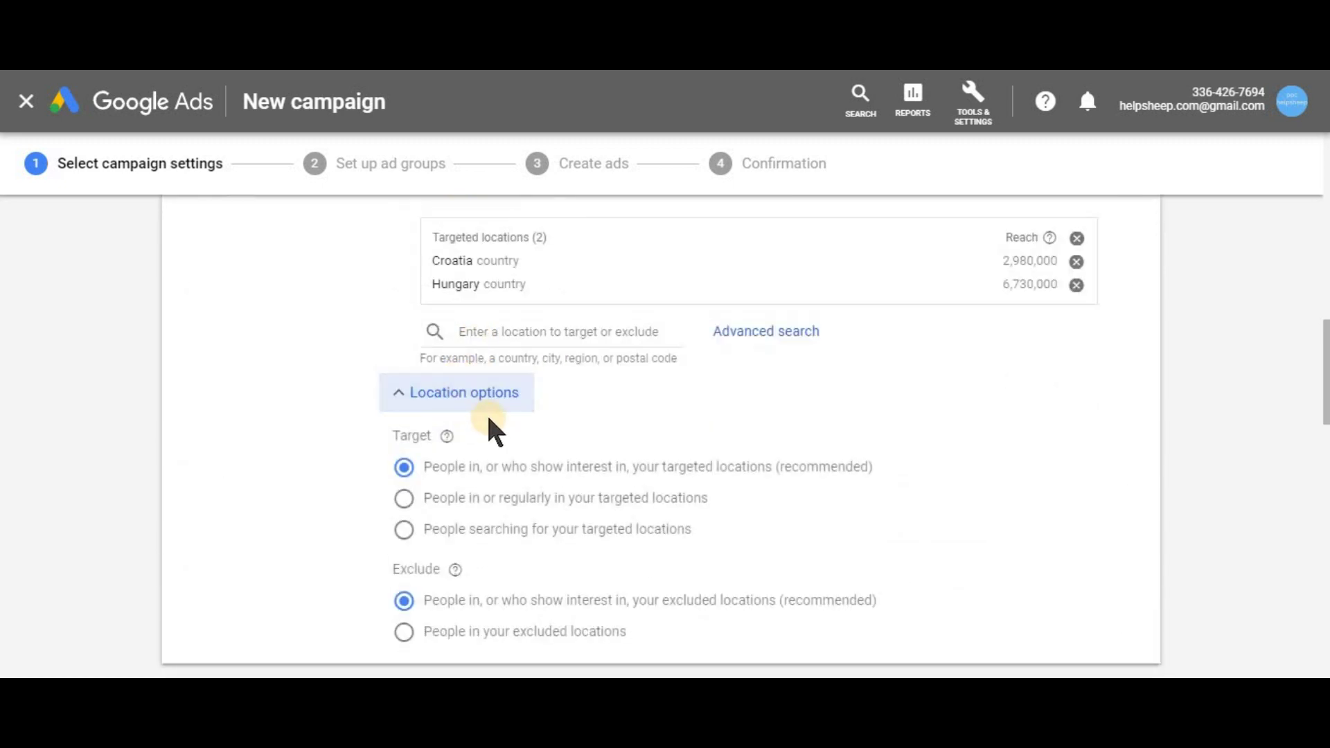
scroll(489, 419, down, 1)
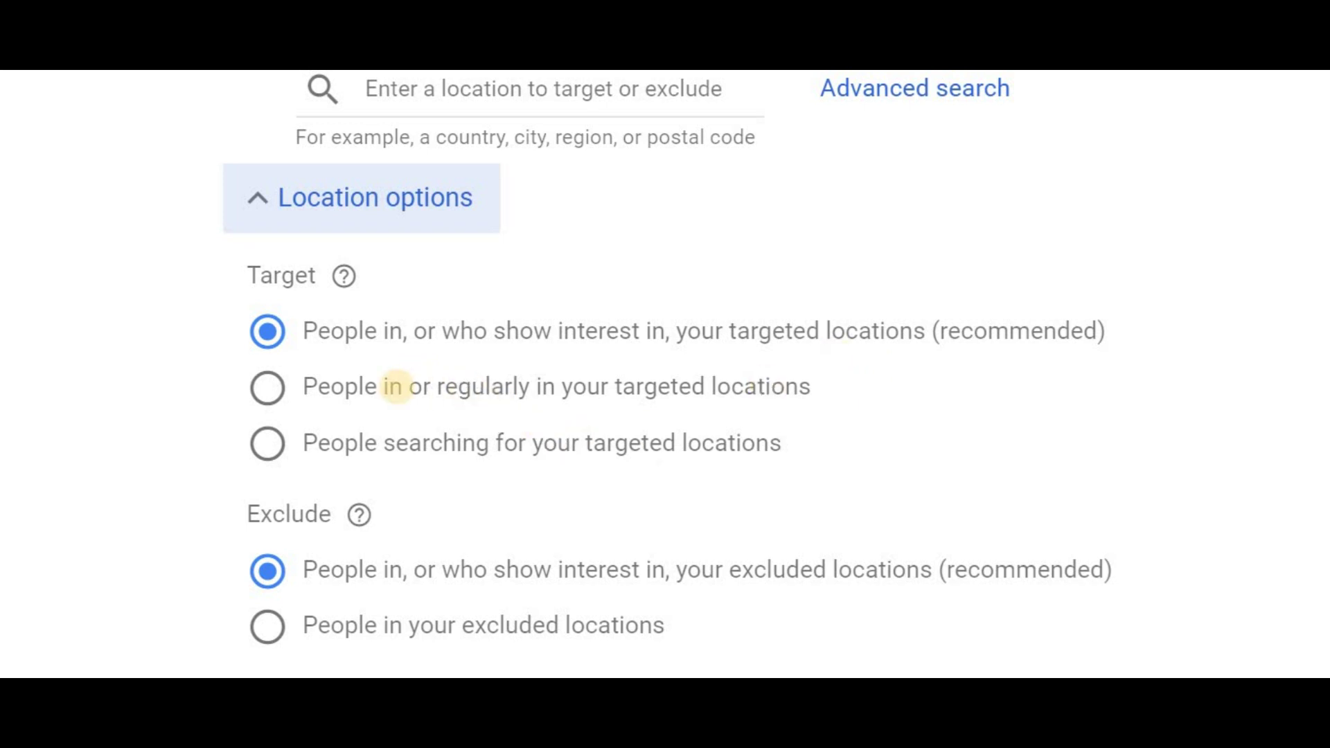
click(397, 396)
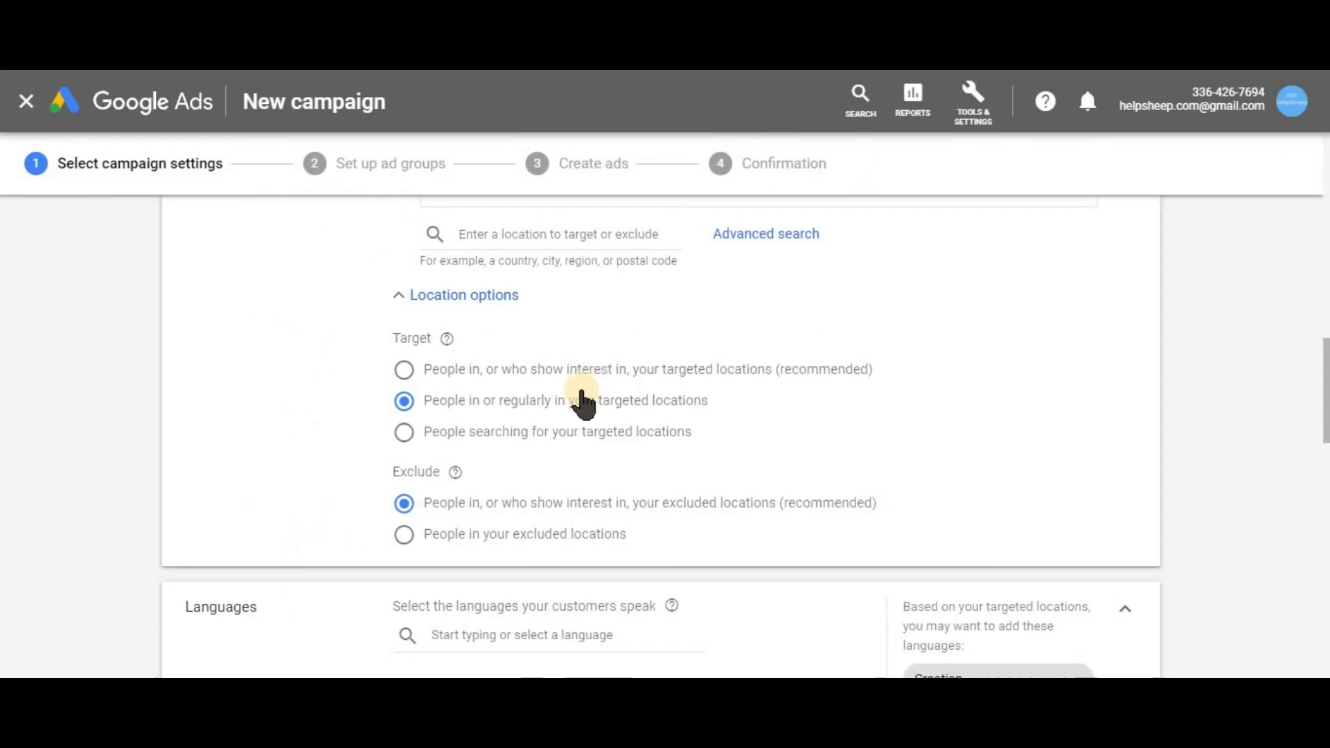
scroll(592, 391, down, 3)
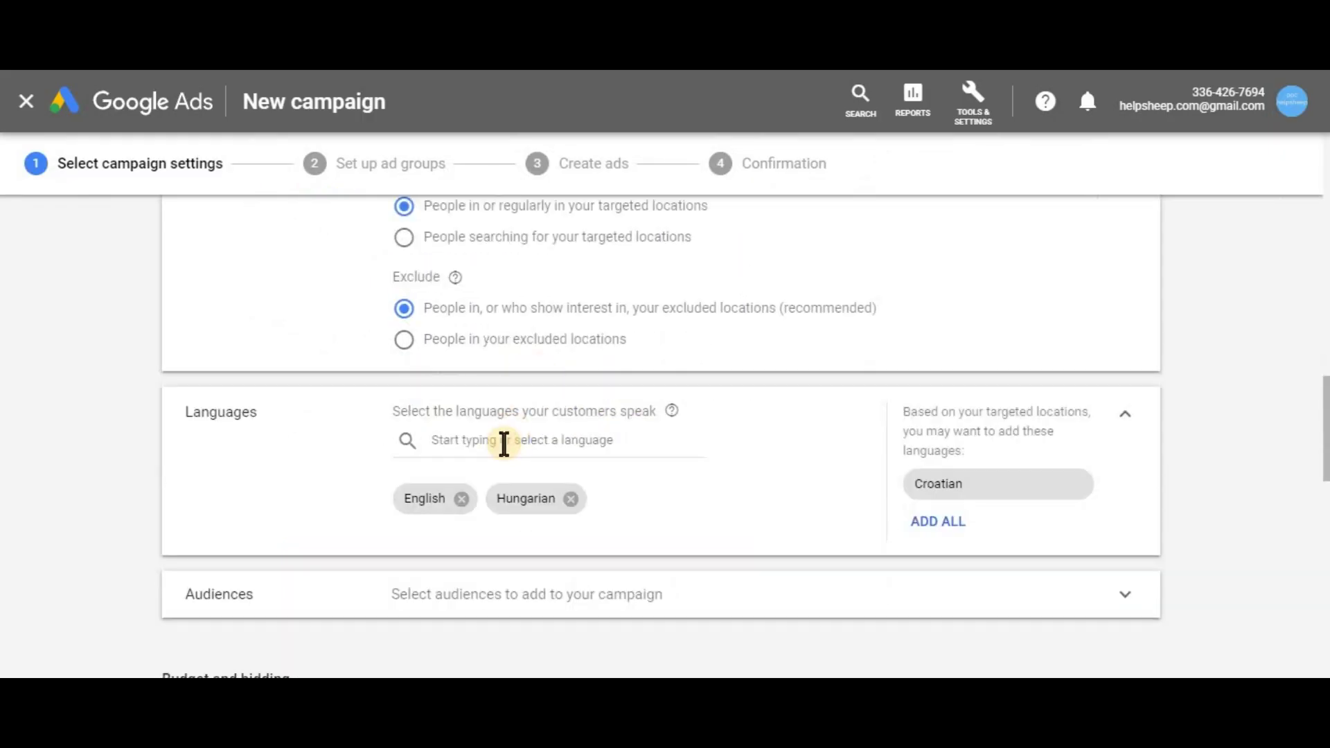
Clear the previously chosen campaign languages and remove Croatia from the targeted locations
click(570, 499)
click(462, 499)
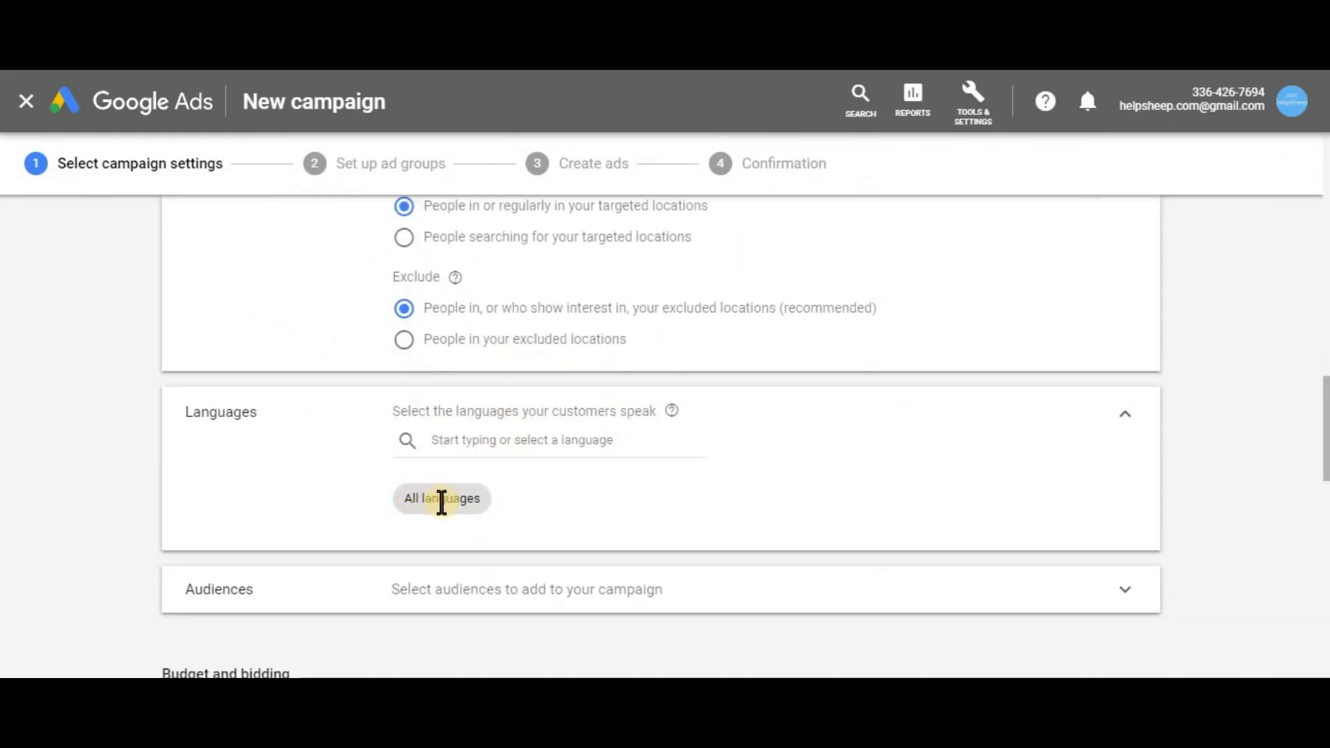
click(490, 439)
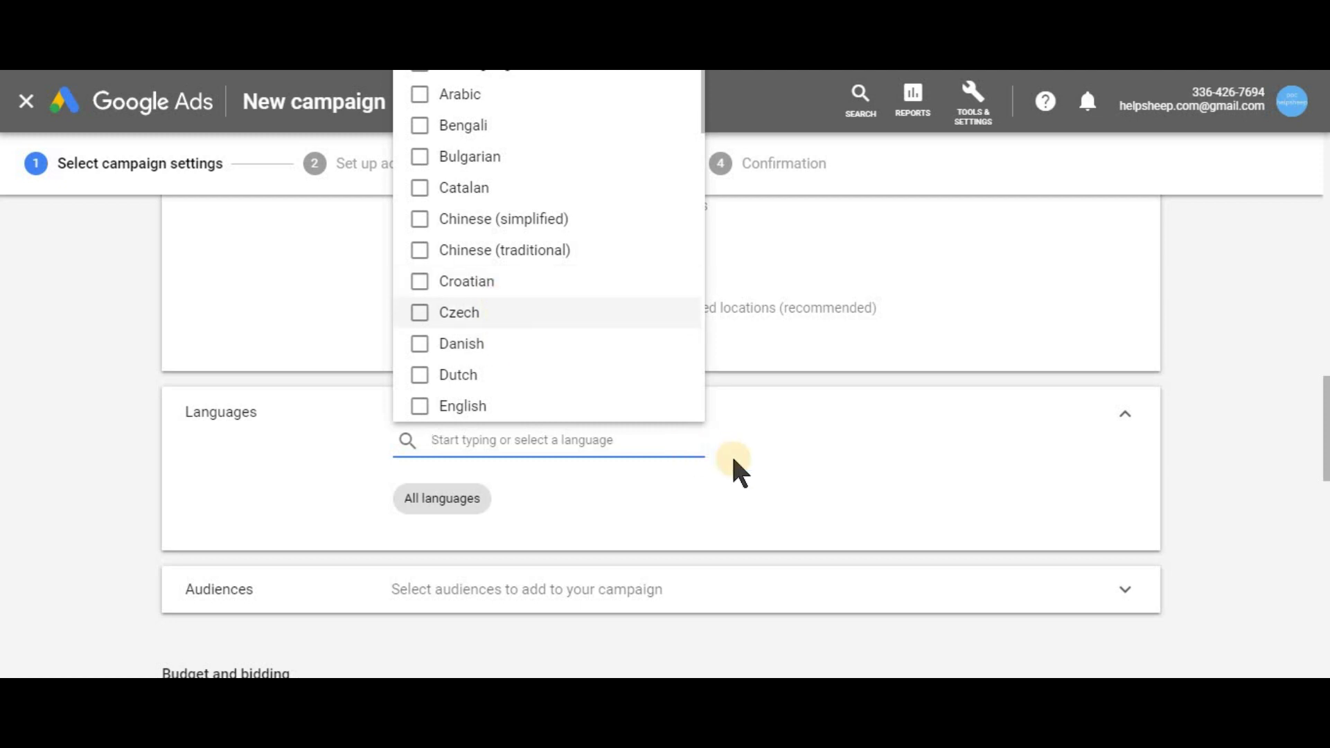
click(806, 463)
scroll(700, 409, up, 5)
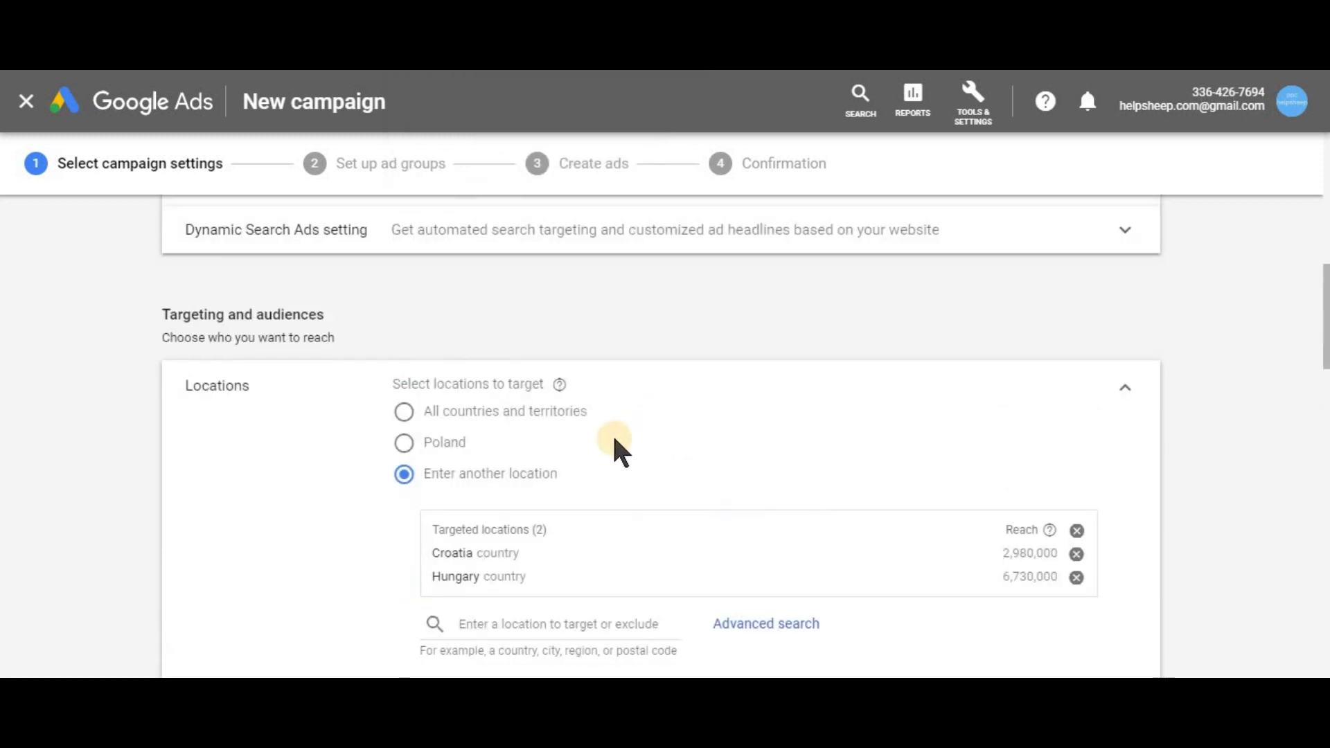
scroll(612, 433, down, 1)
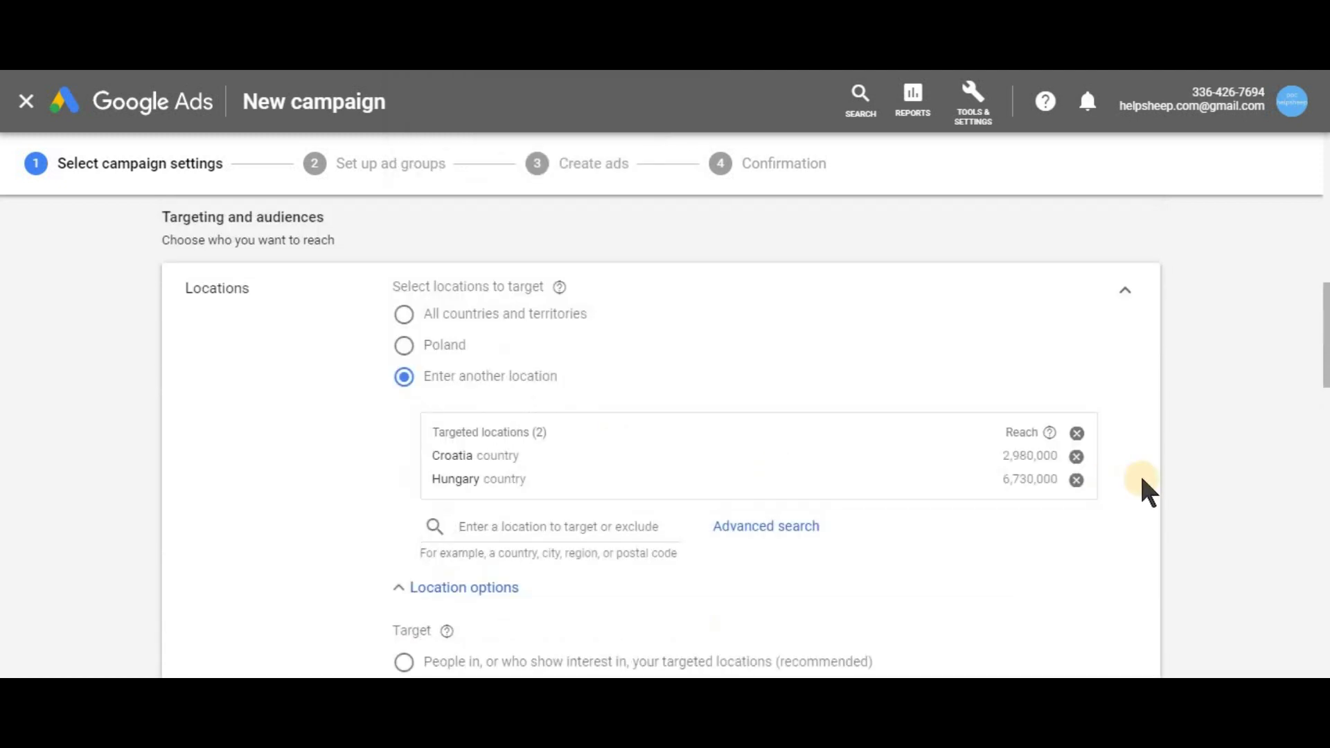
click(1076, 455)
scroll(468, 521, down, 6)
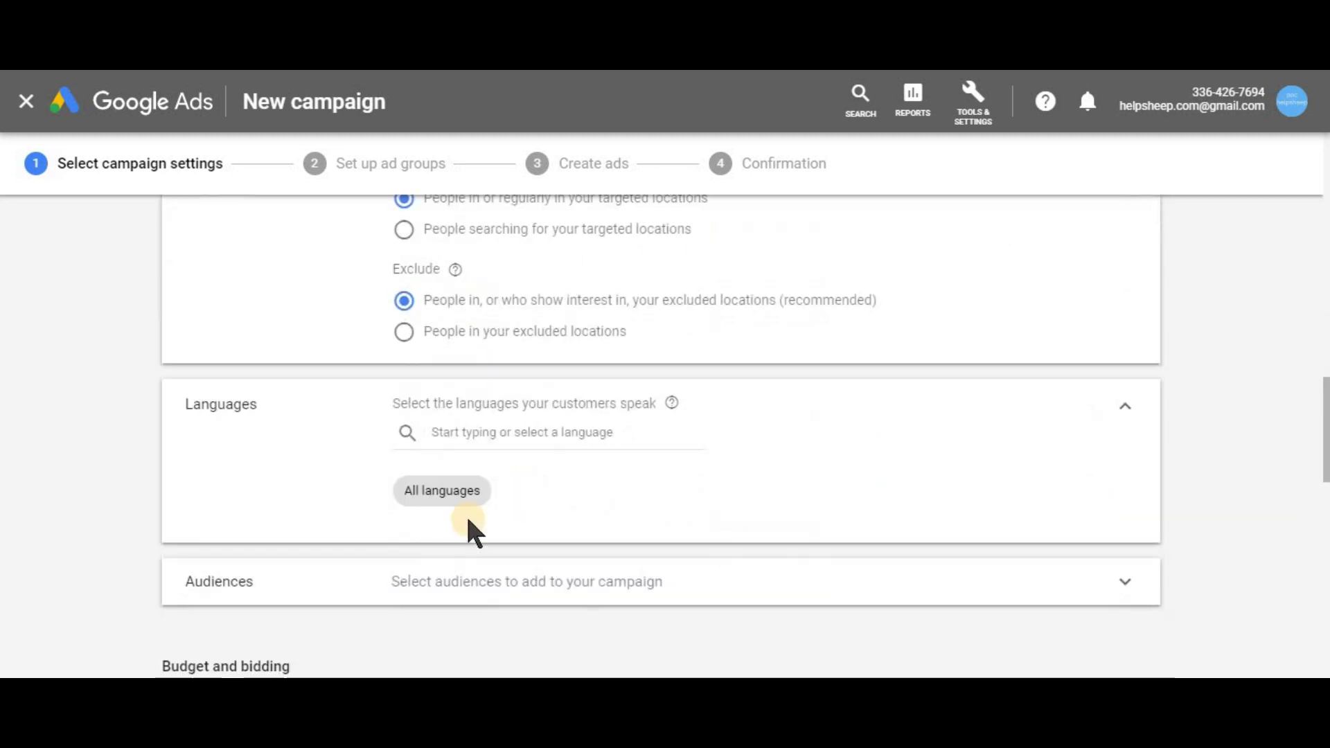
Add Hungarian and English as the campaign languages
click(469, 435)
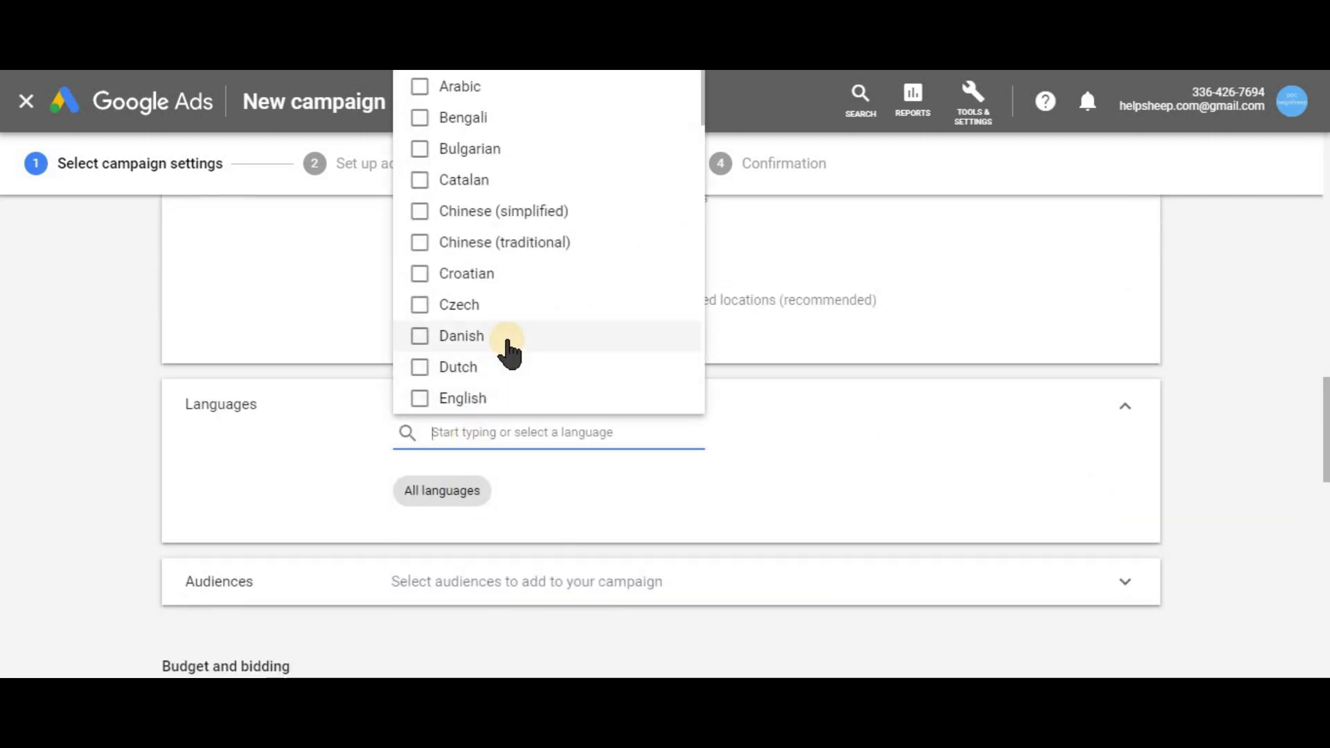
text(h)
click(478, 545)
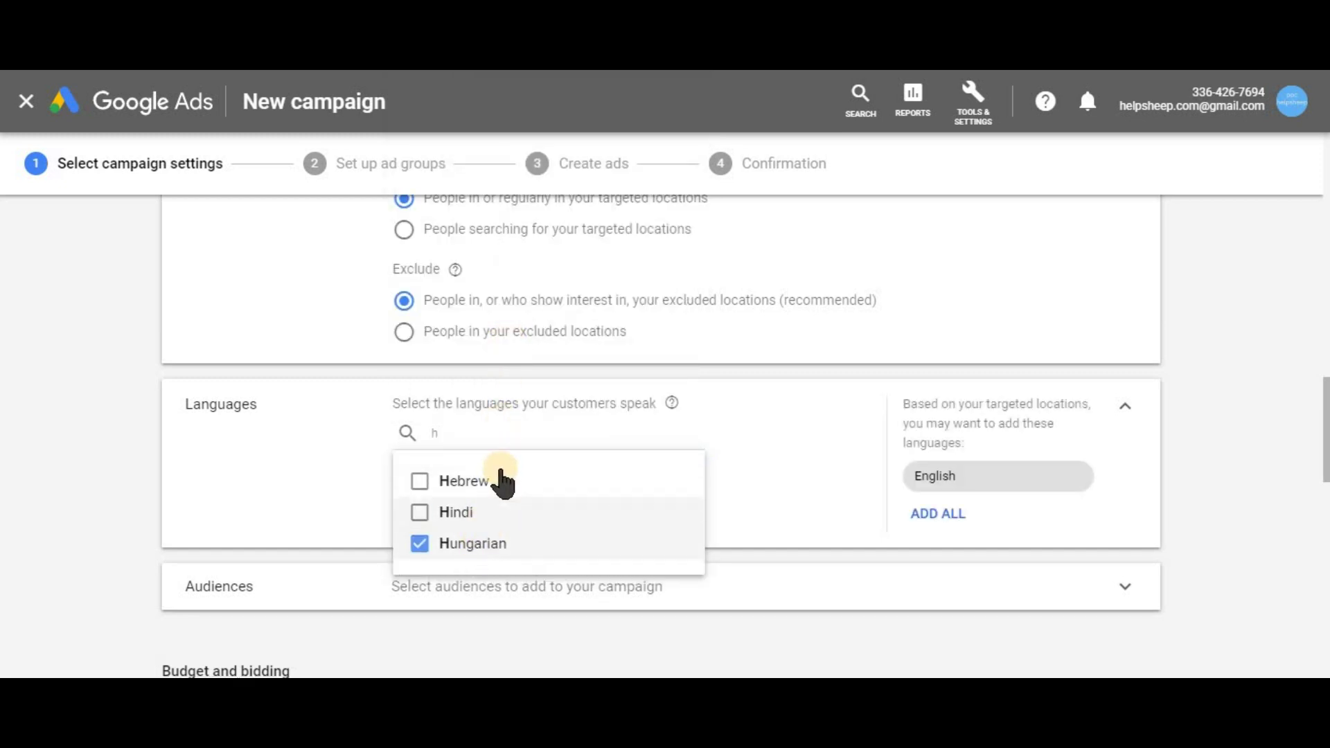
click(747, 464)
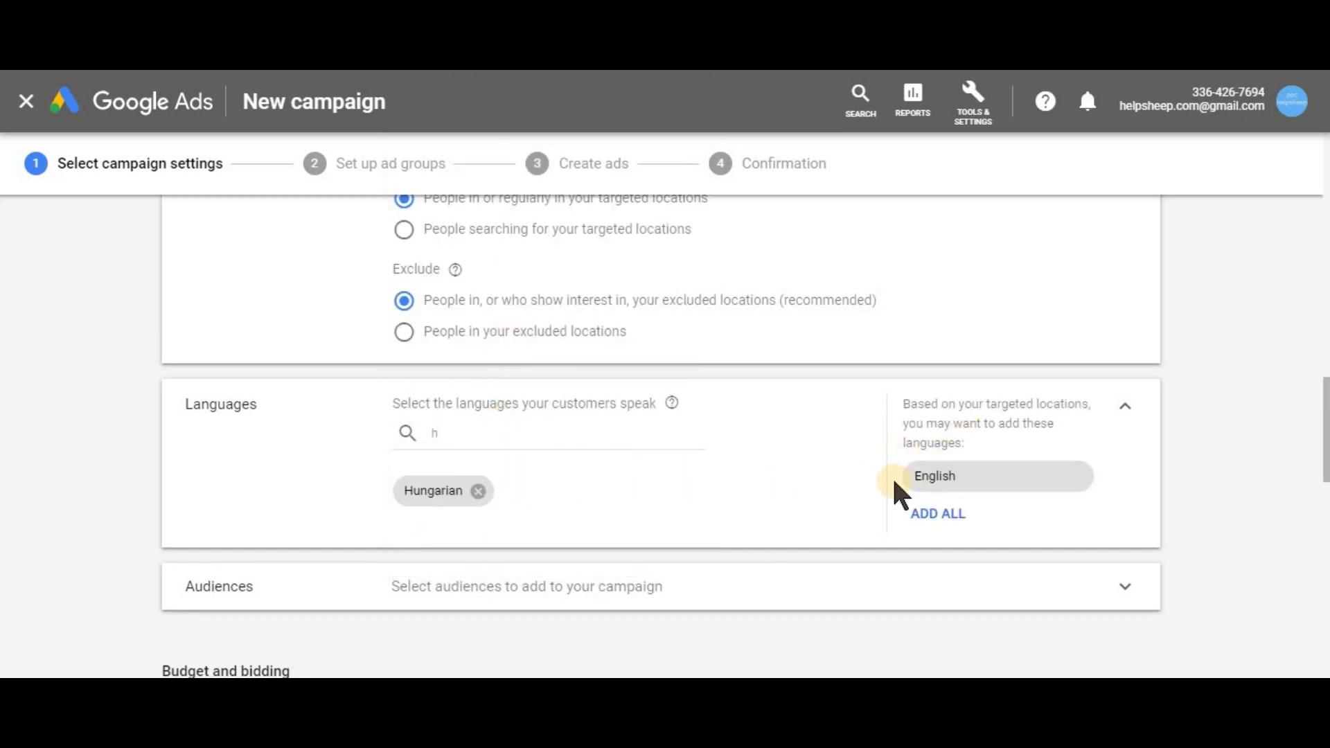
click(292, 417)
key(BackSpace)
text(e)
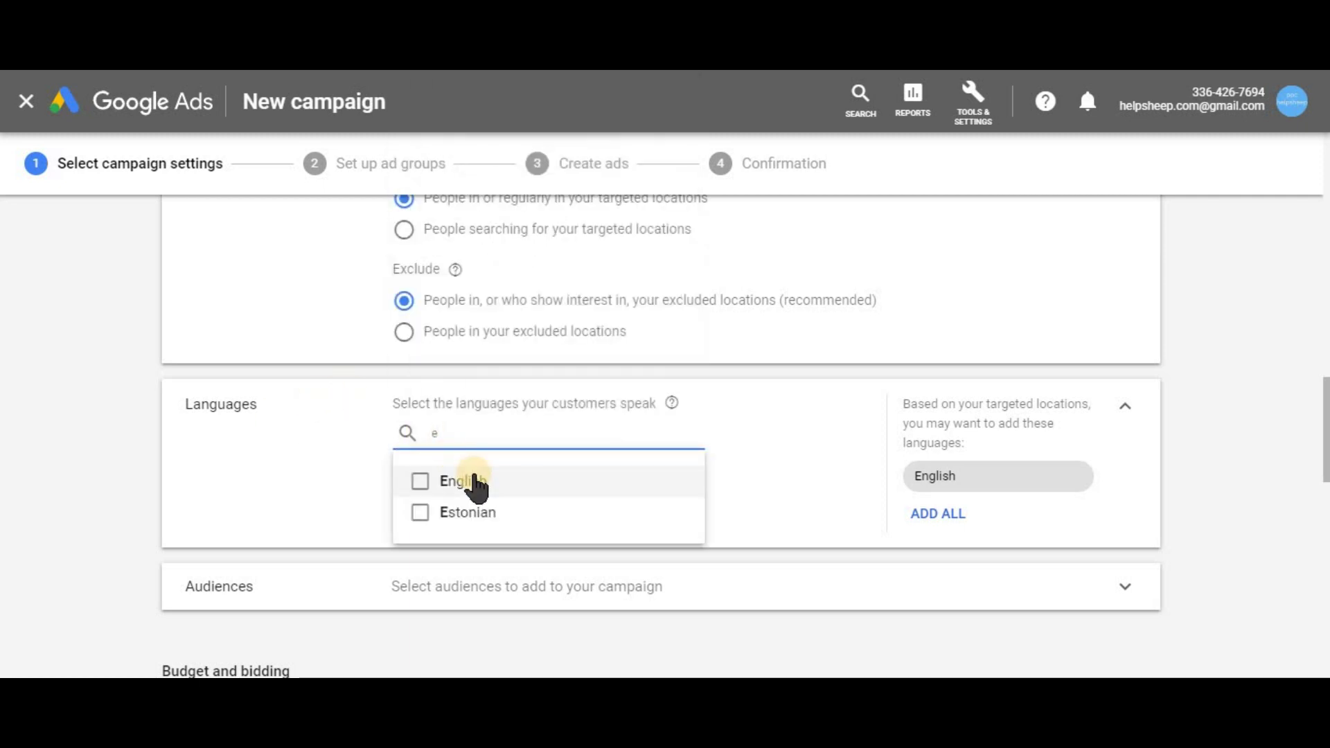
click(477, 480)
click(819, 478)
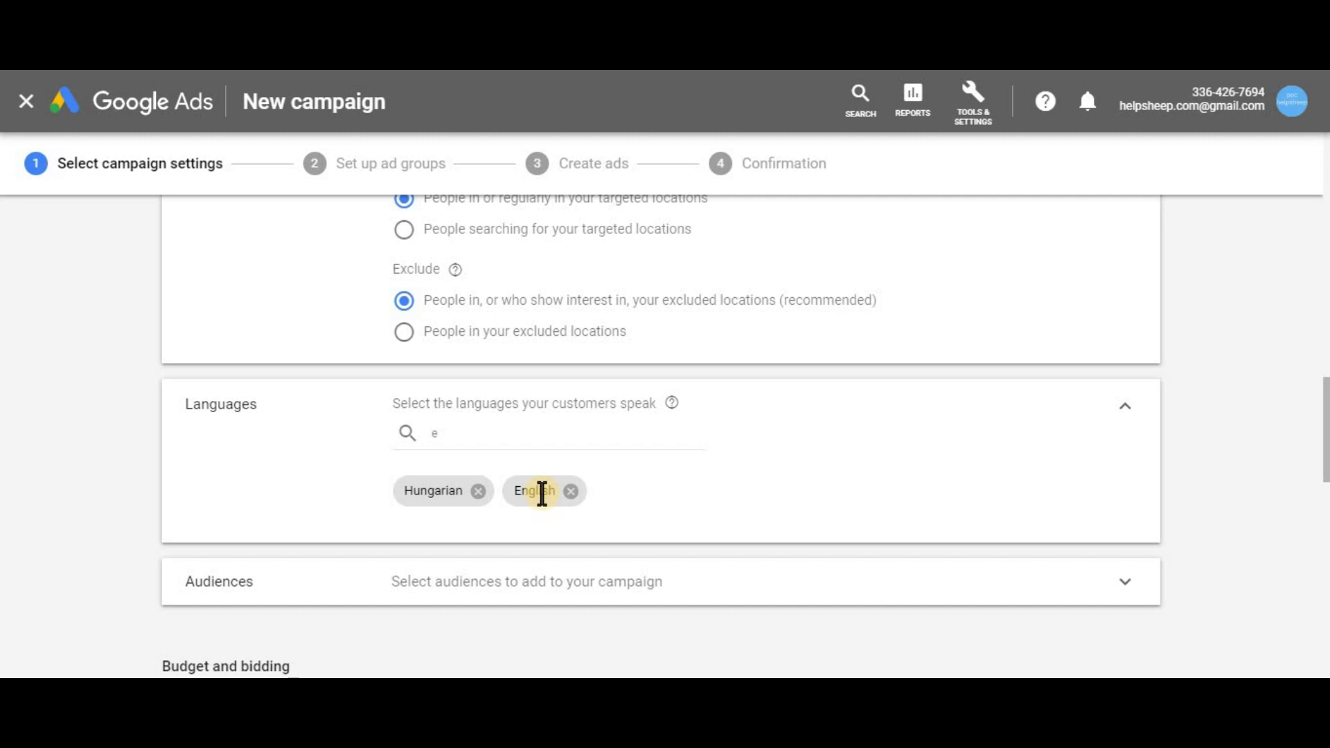
scroll(542, 493, down, 1)
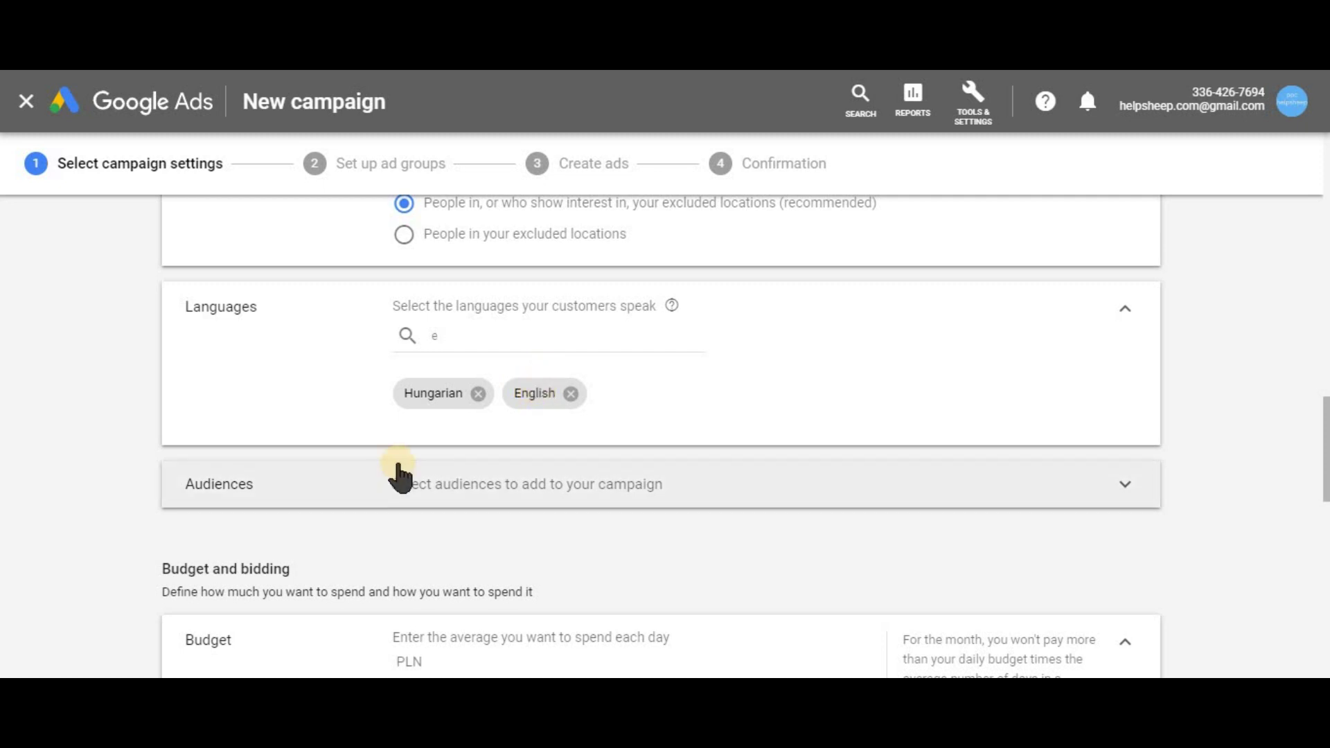
scroll(561, 380, down, 1)
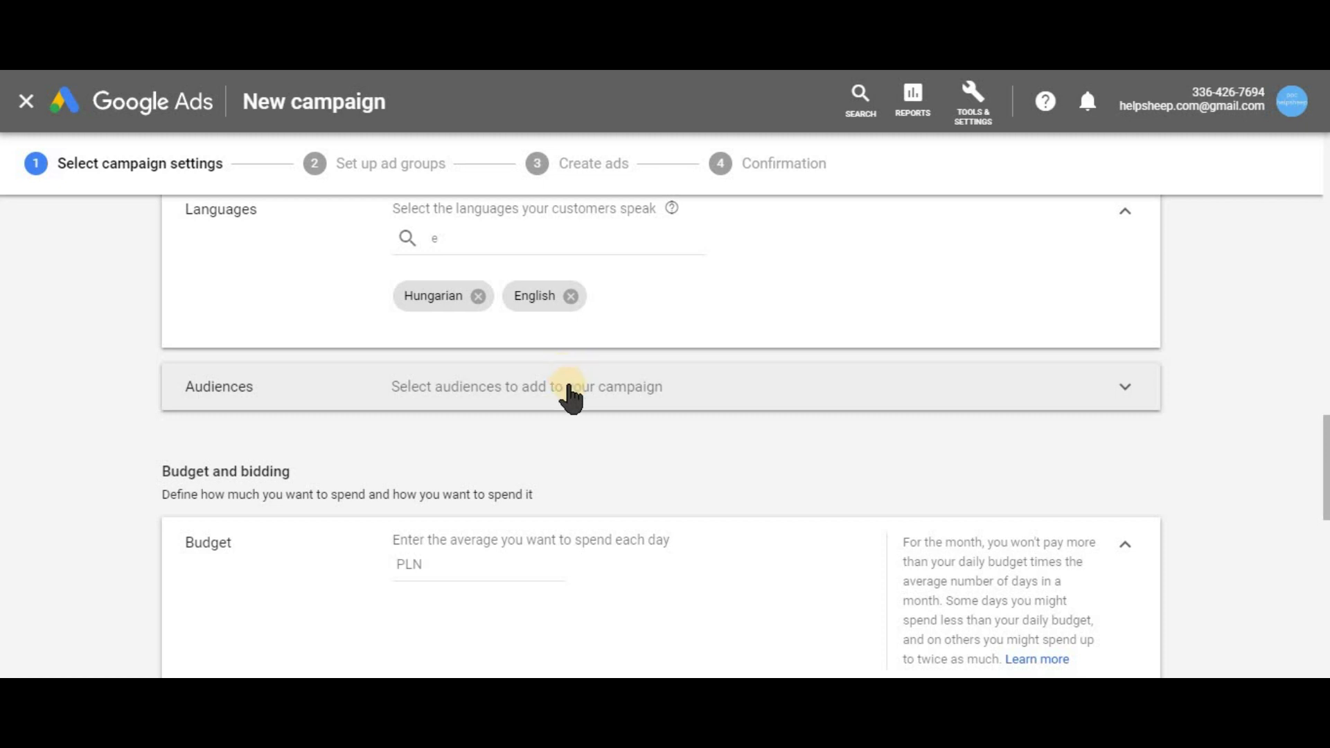
scroll(568, 391, down, 2)
Enter 10 as the PLN average daily budget
click(486, 377)
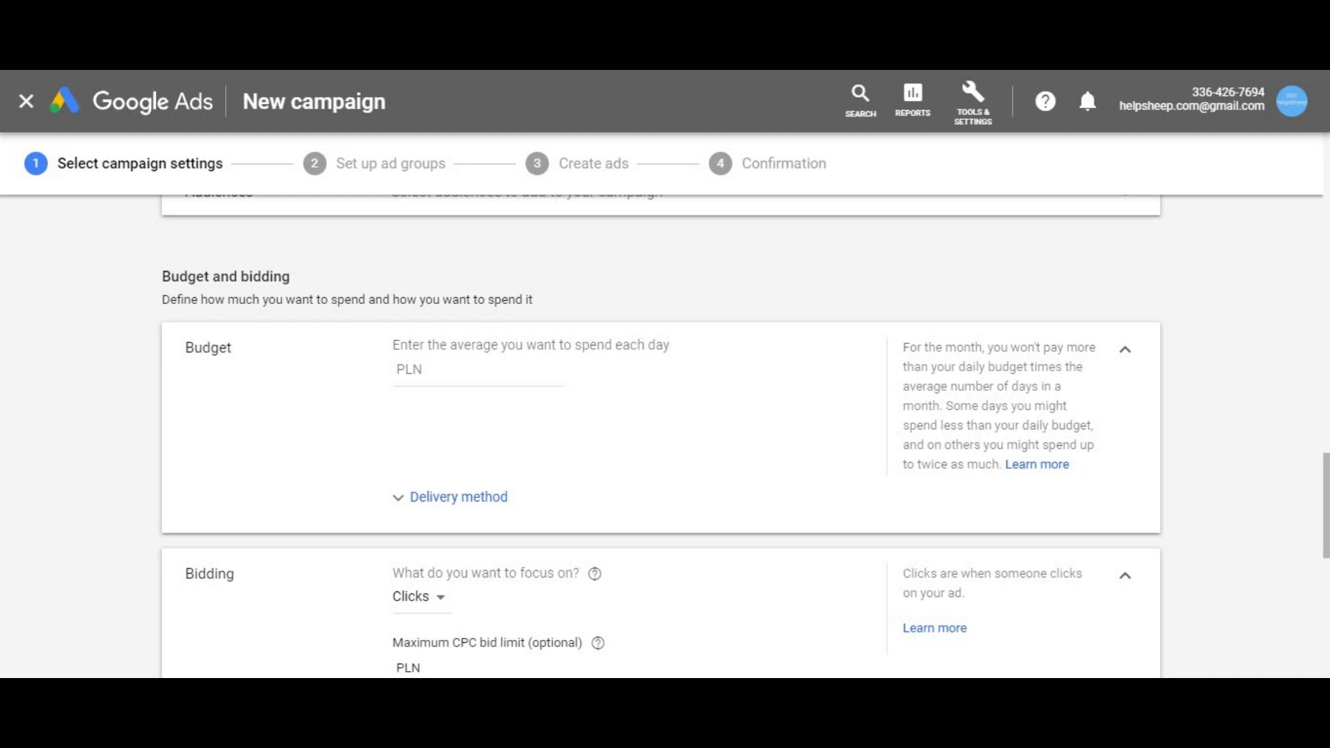
click(478, 369)
text(10)
scroll(540, 384, down, 4)
Keep Clicks as the bidding focus and select Manual CPC as the bid strategy directly
scroll(446, 420, up, 1)
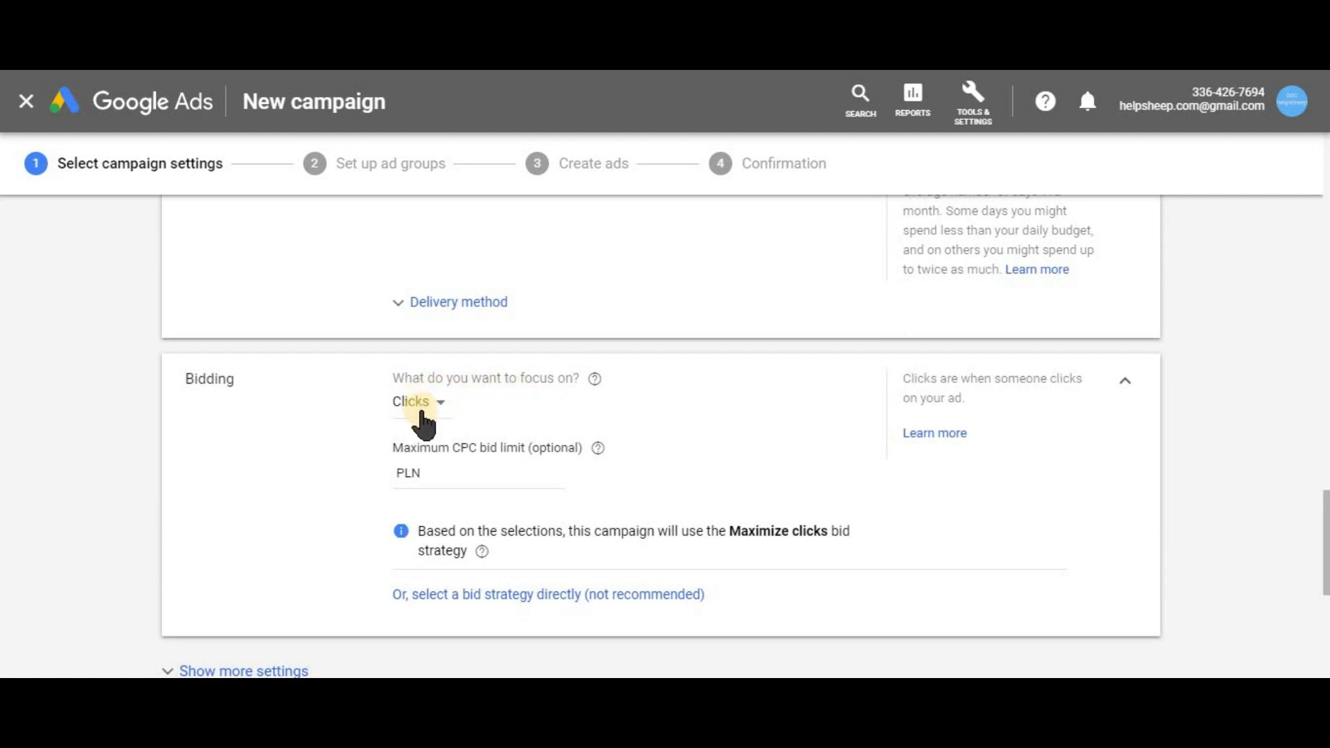
click(424, 403)
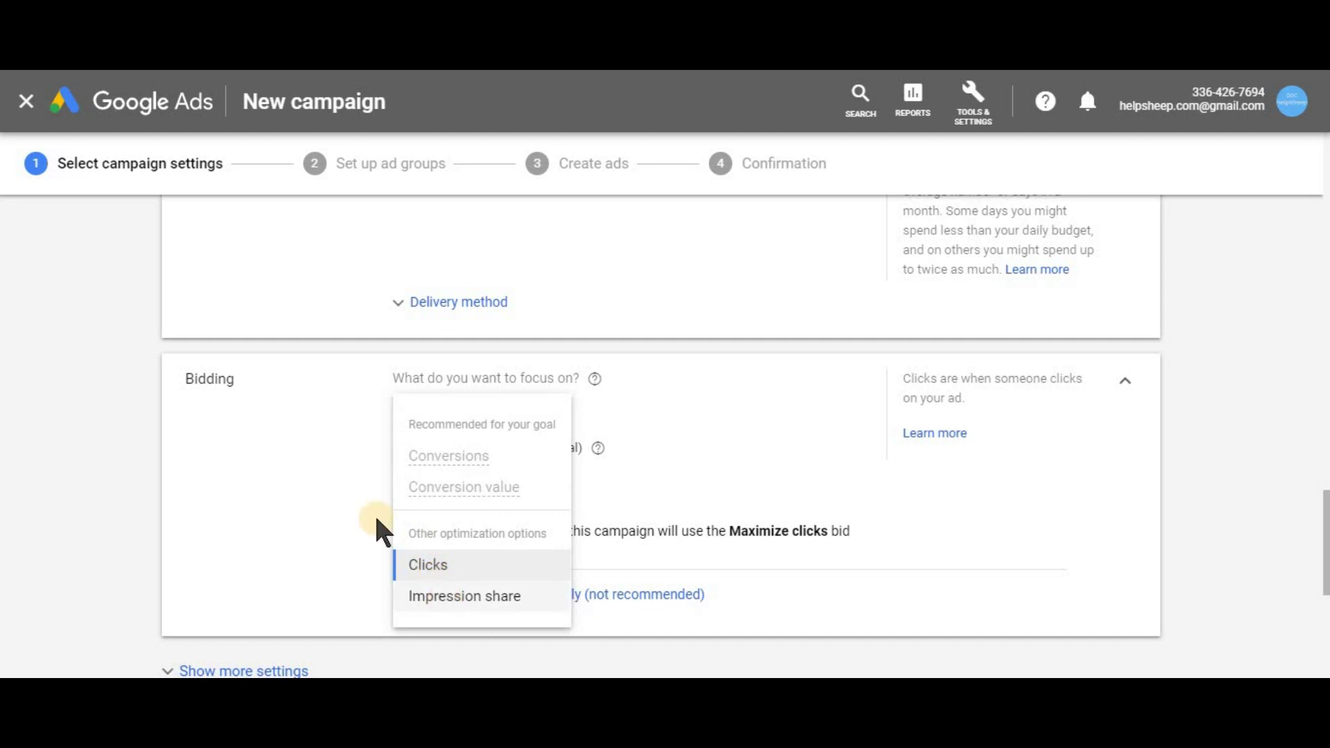
click(421, 493)
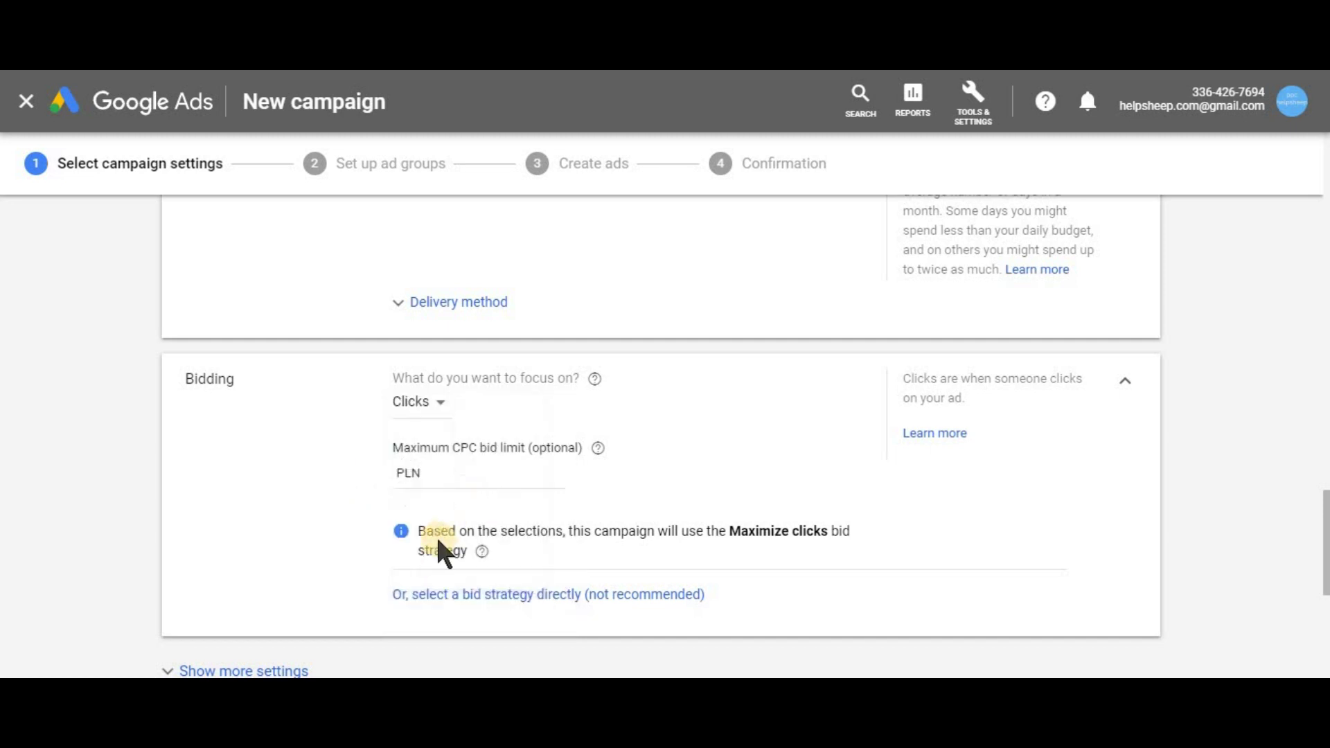
click(491, 596)
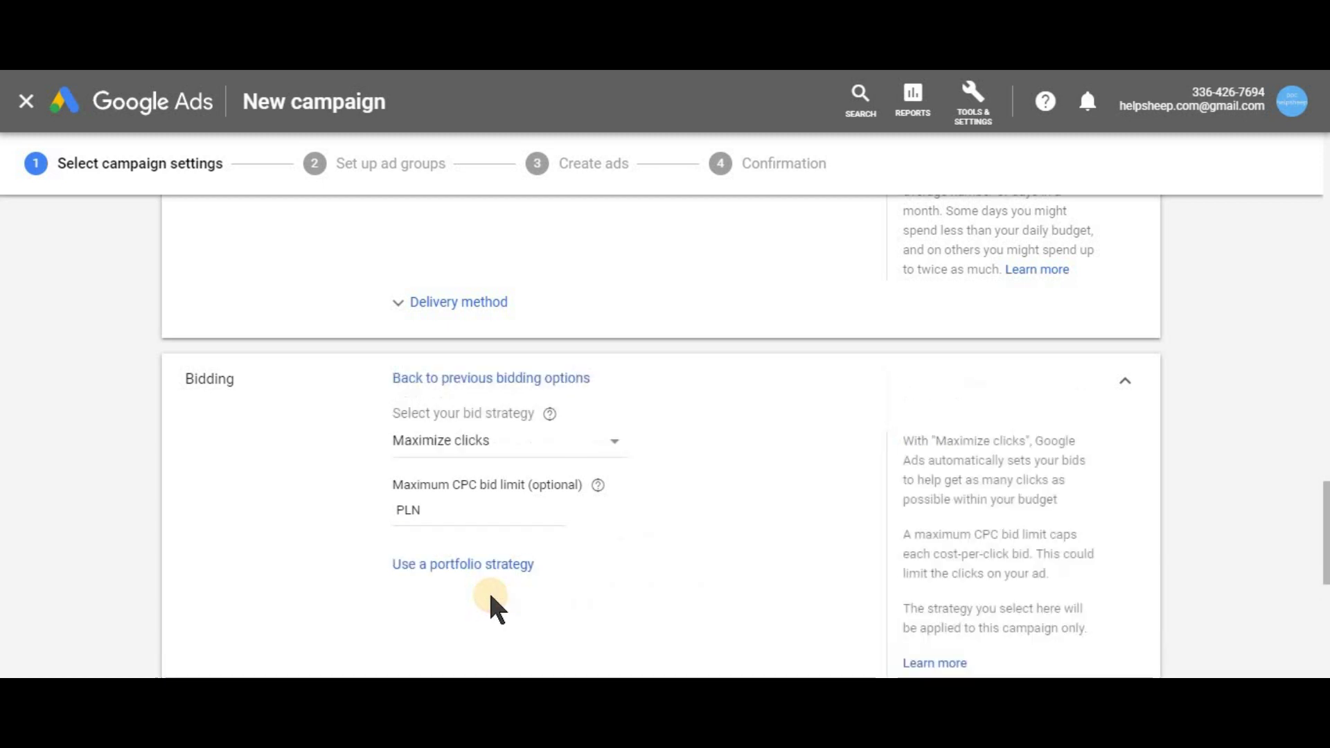
click(505, 446)
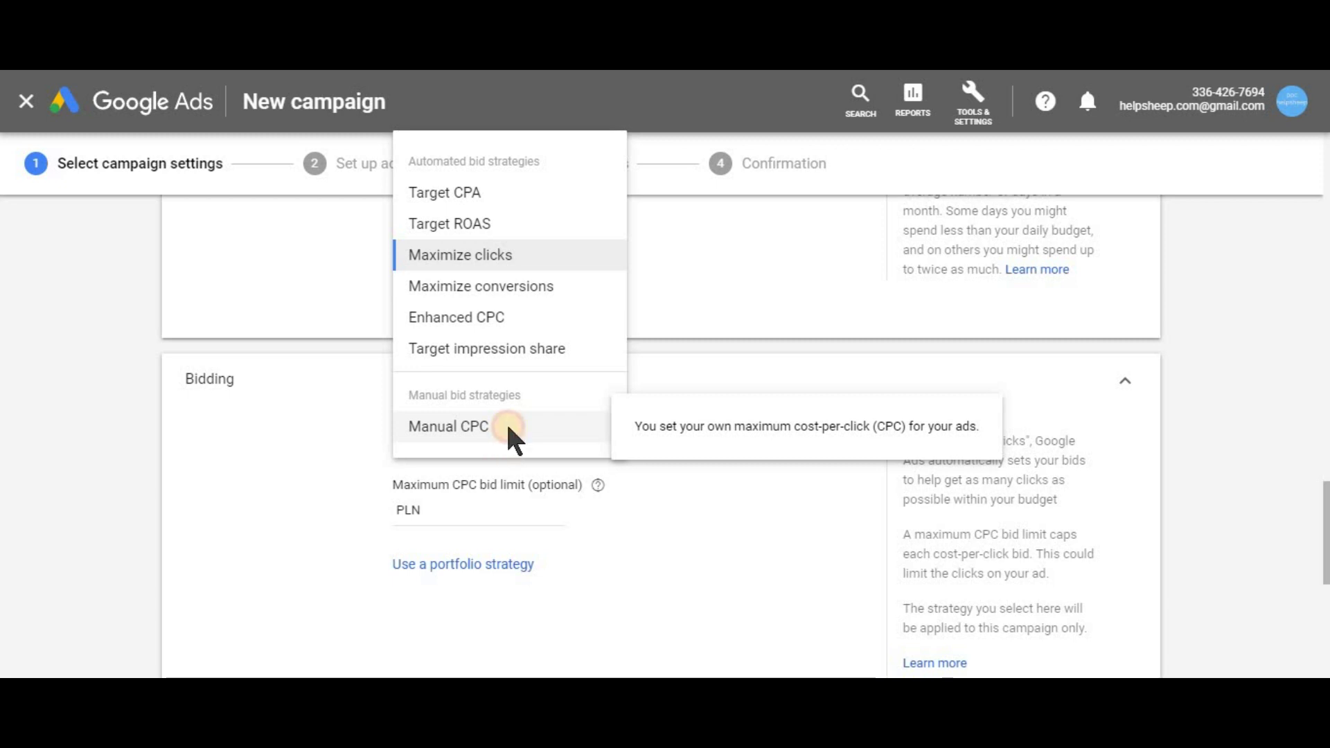
click(508, 429)
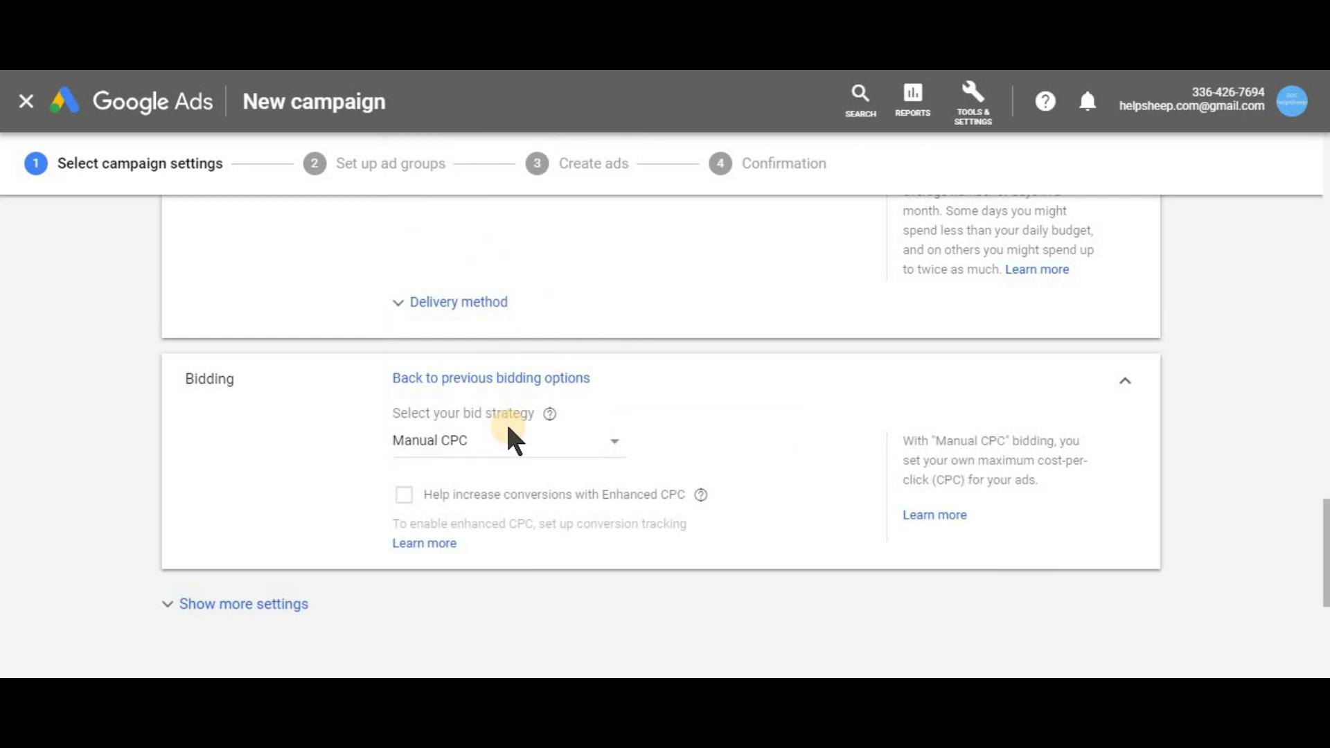
Reveal the additional campaign settings and expand the Ad schedule section
click(213, 606)
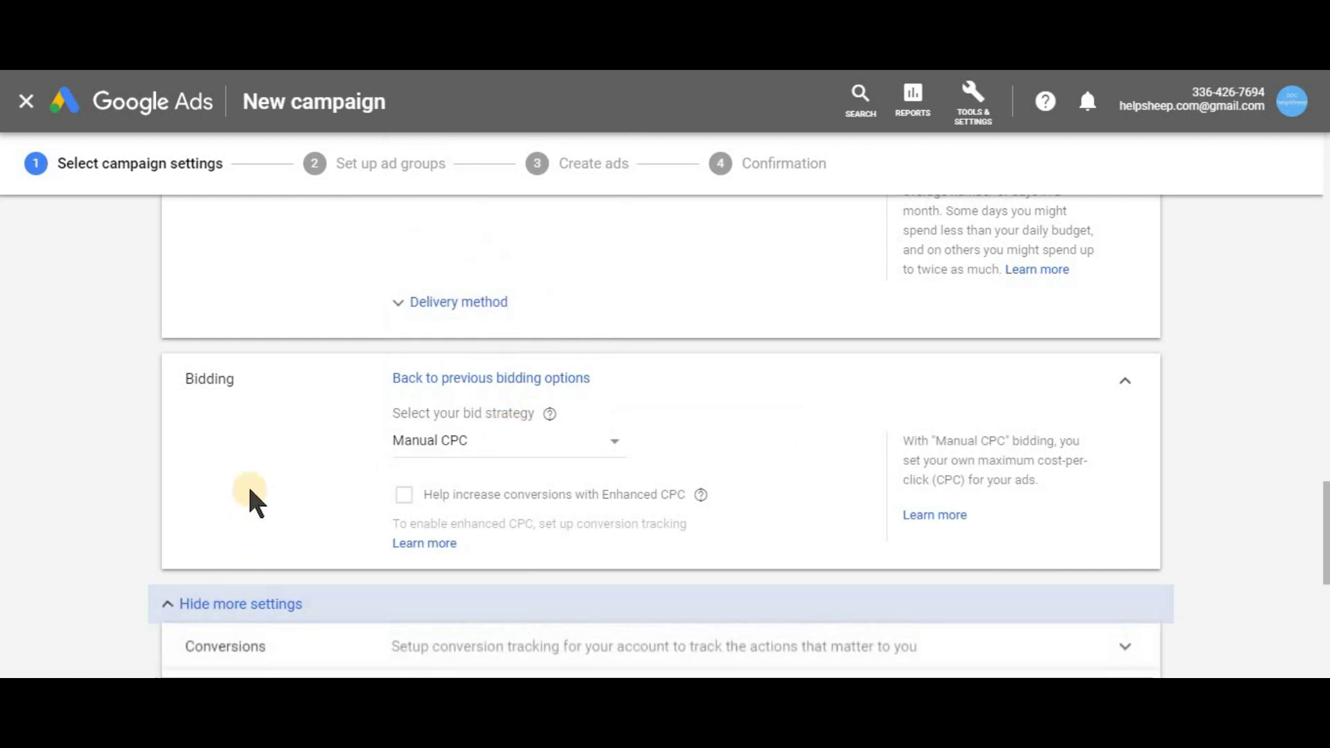
scroll(251, 493, down, 3)
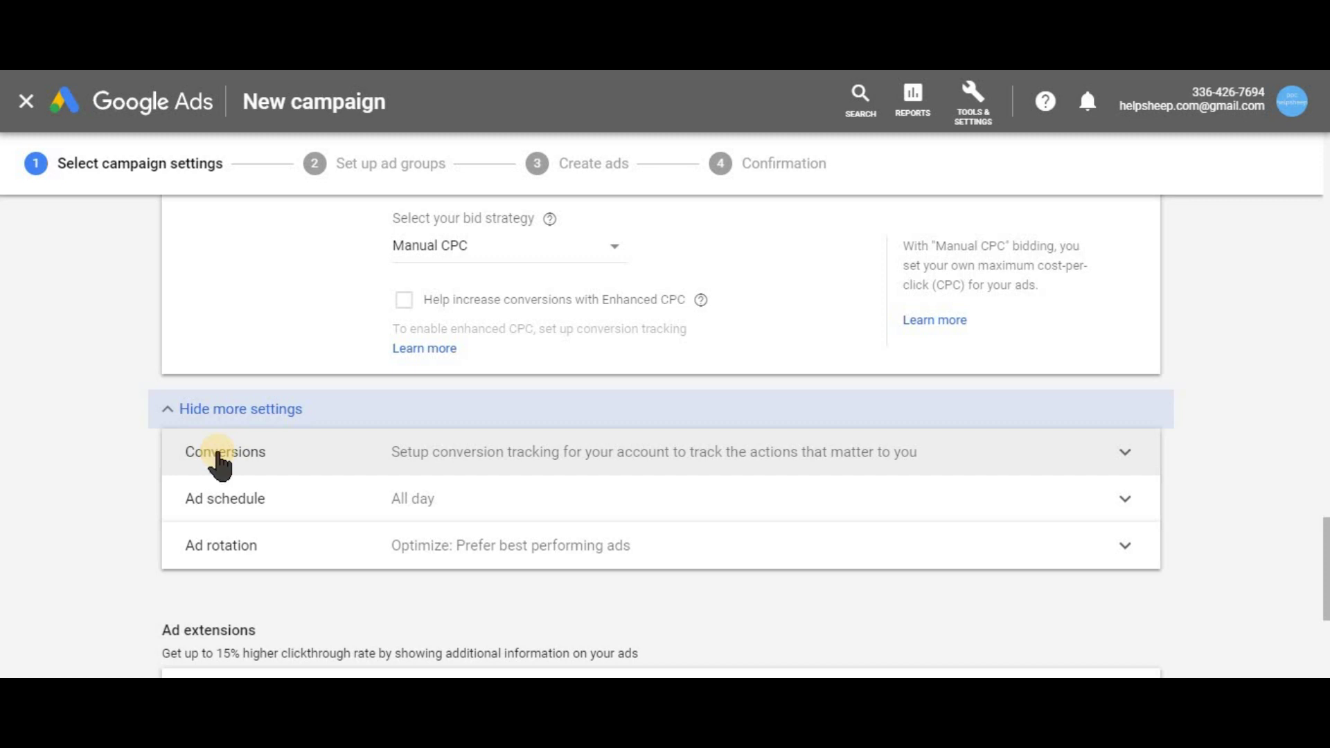
click(435, 496)
scroll(455, 484, down, 1)
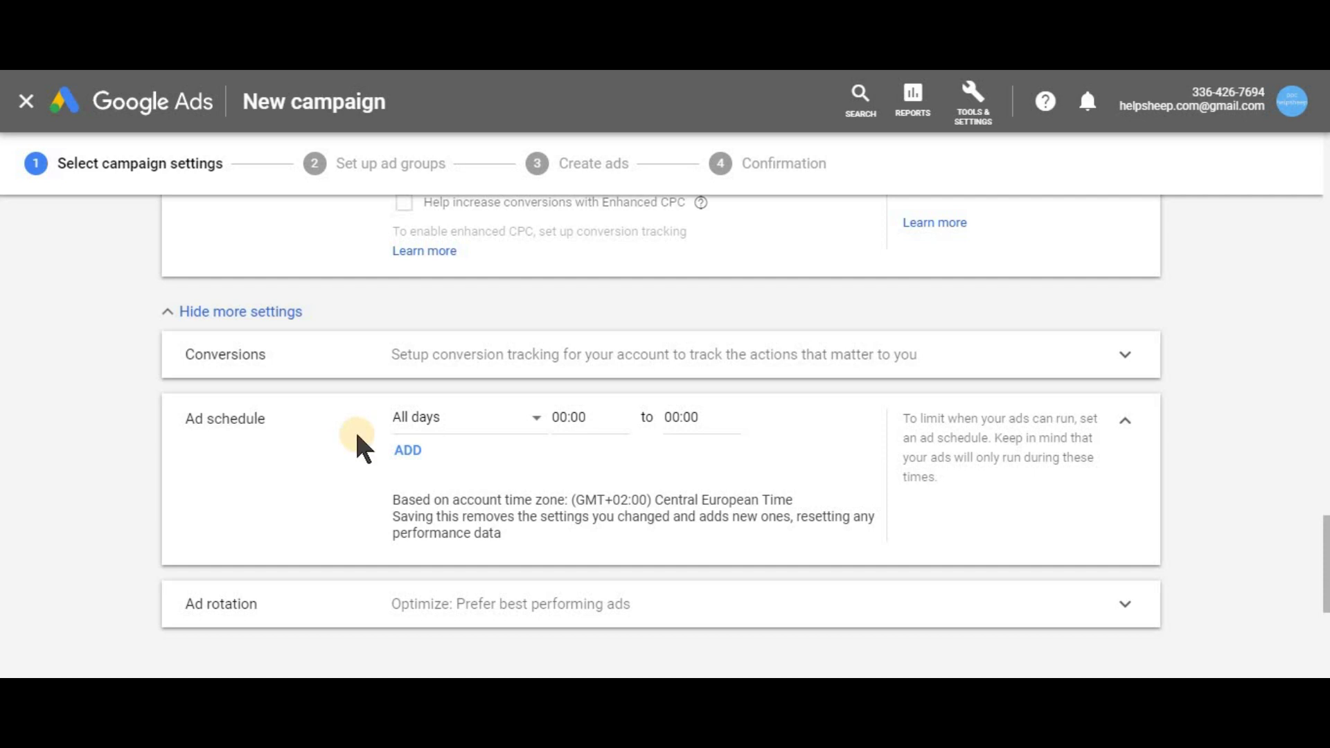
Set the ad schedule to Mondays - Fridays from 05:00 to 10:00
click(452, 435)
click(481, 475)
click(448, 424)
click(475, 165)
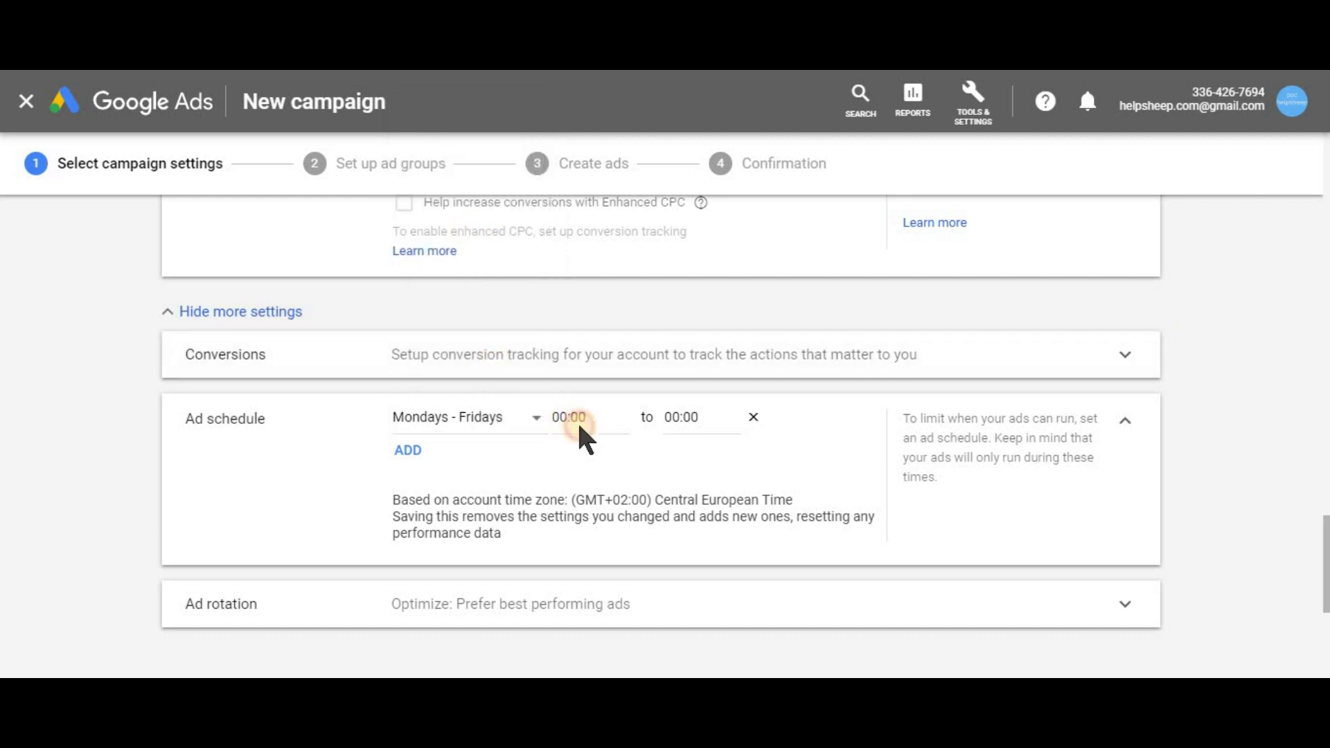
click(576, 419)
scroll(585, 311, down, 4)
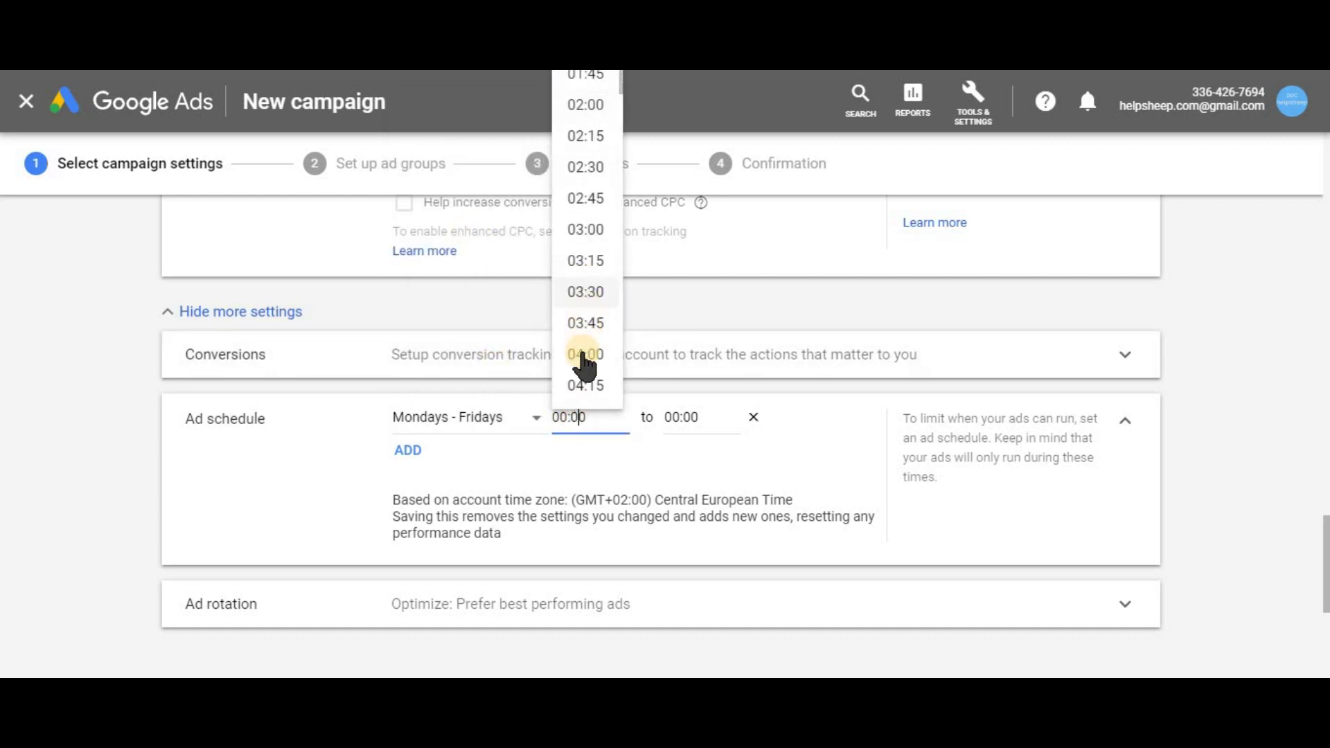
scroll(585, 311, down, 3)
click(588, 288)
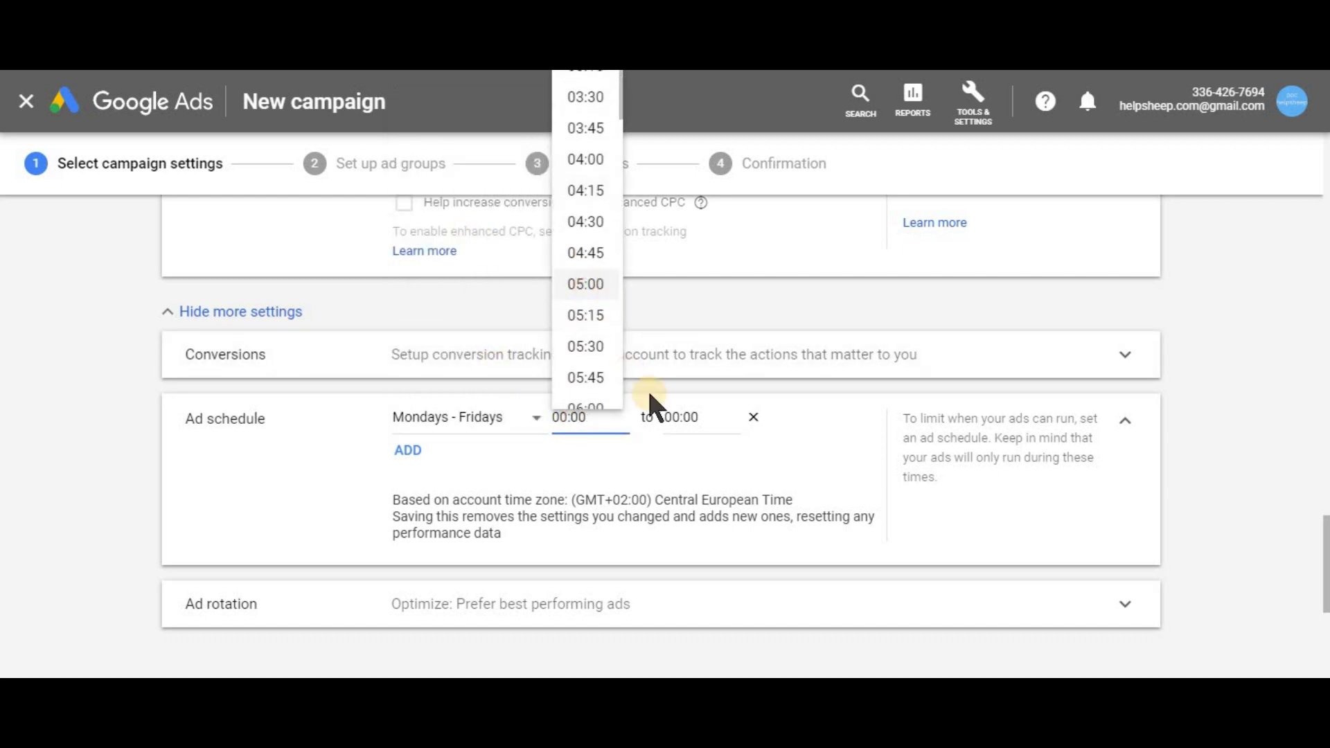
click(684, 418)
scroll(692, 305, down, 12)
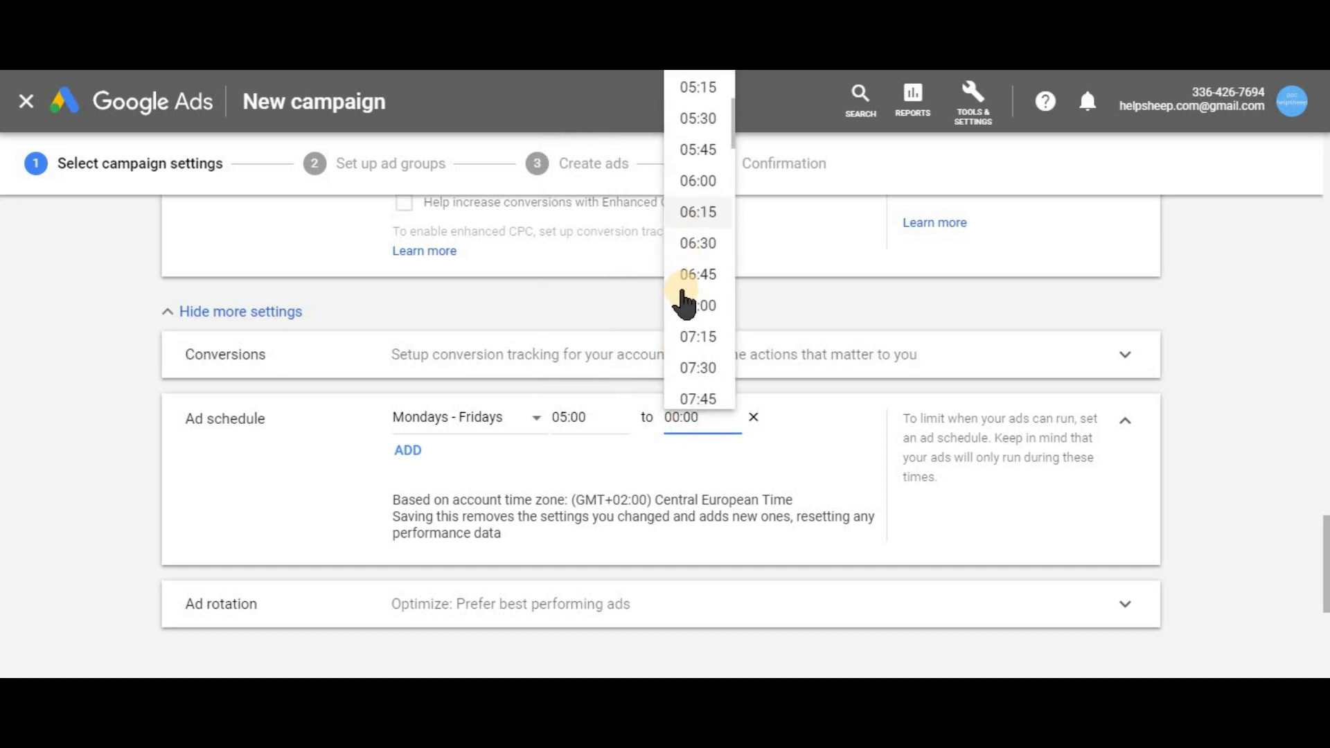
scroll(695, 312, down, 5)
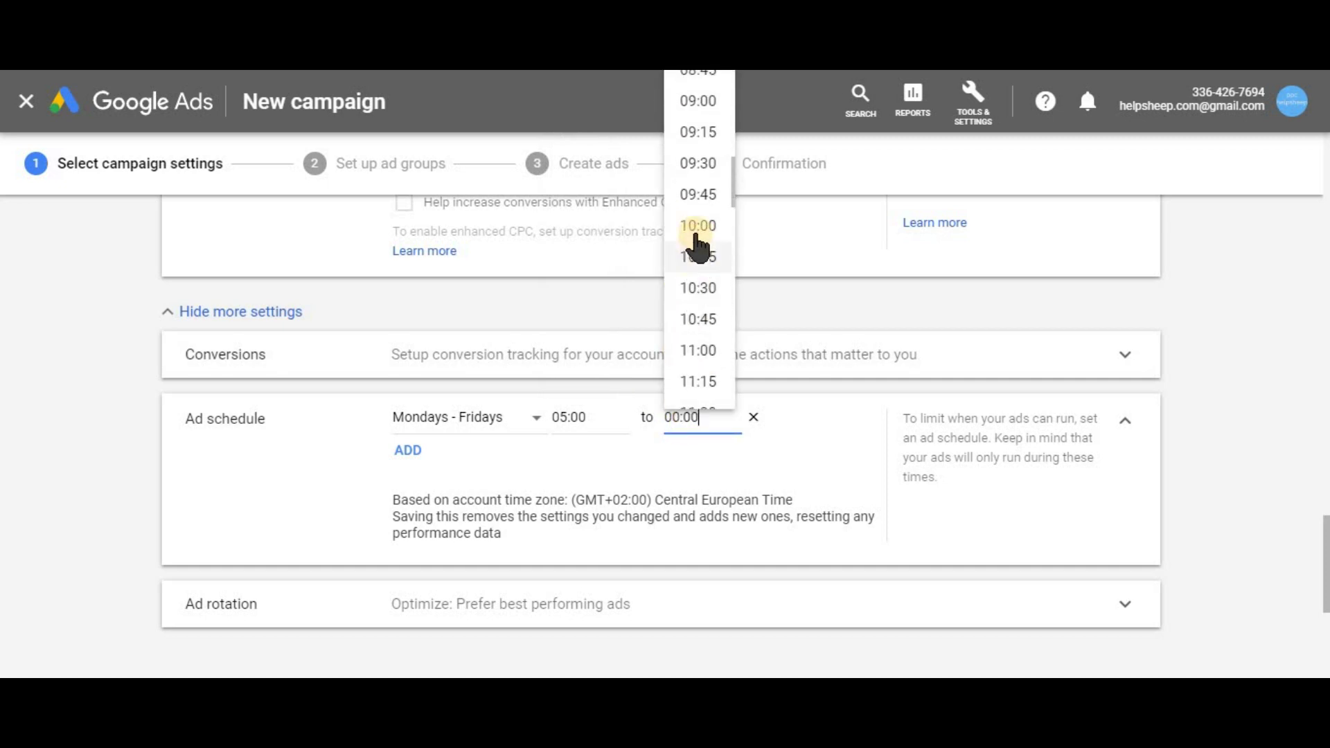
click(694, 230)
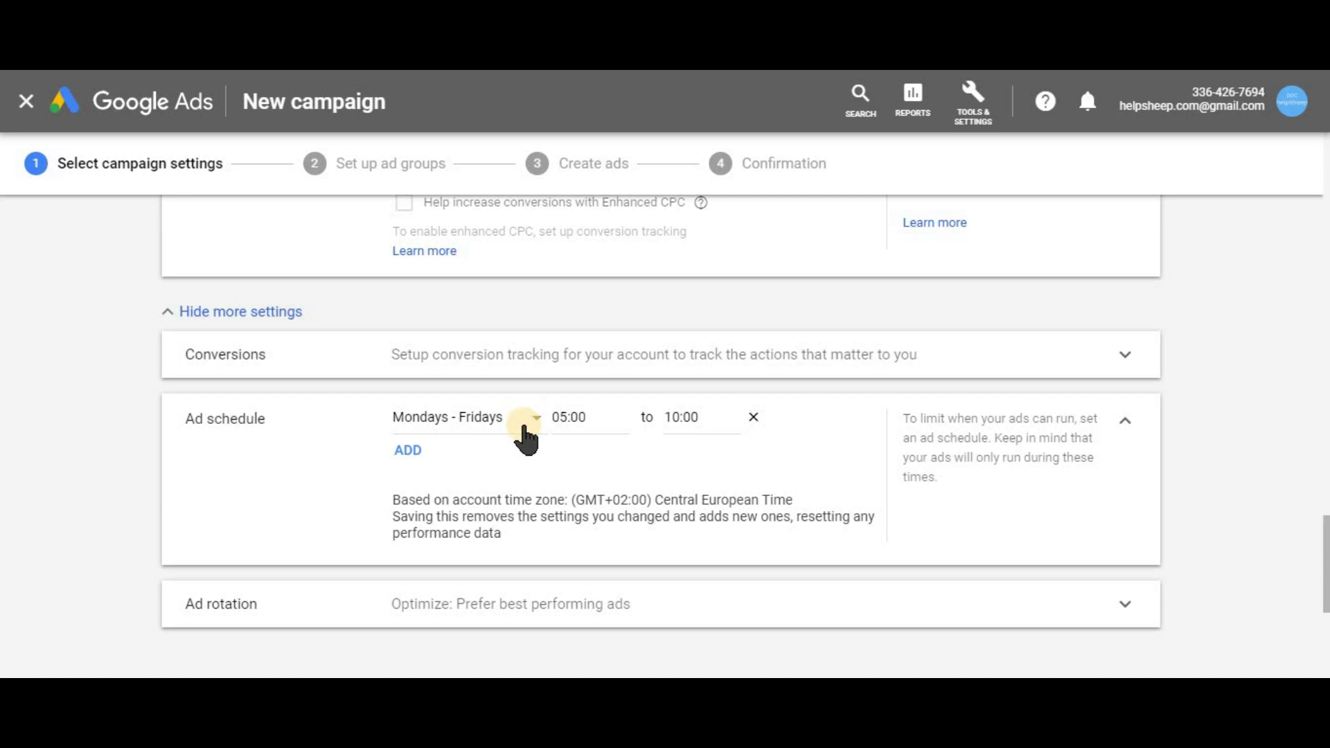
Change the ad schedule to All days, 00:00 to 00:00
click(478, 419)
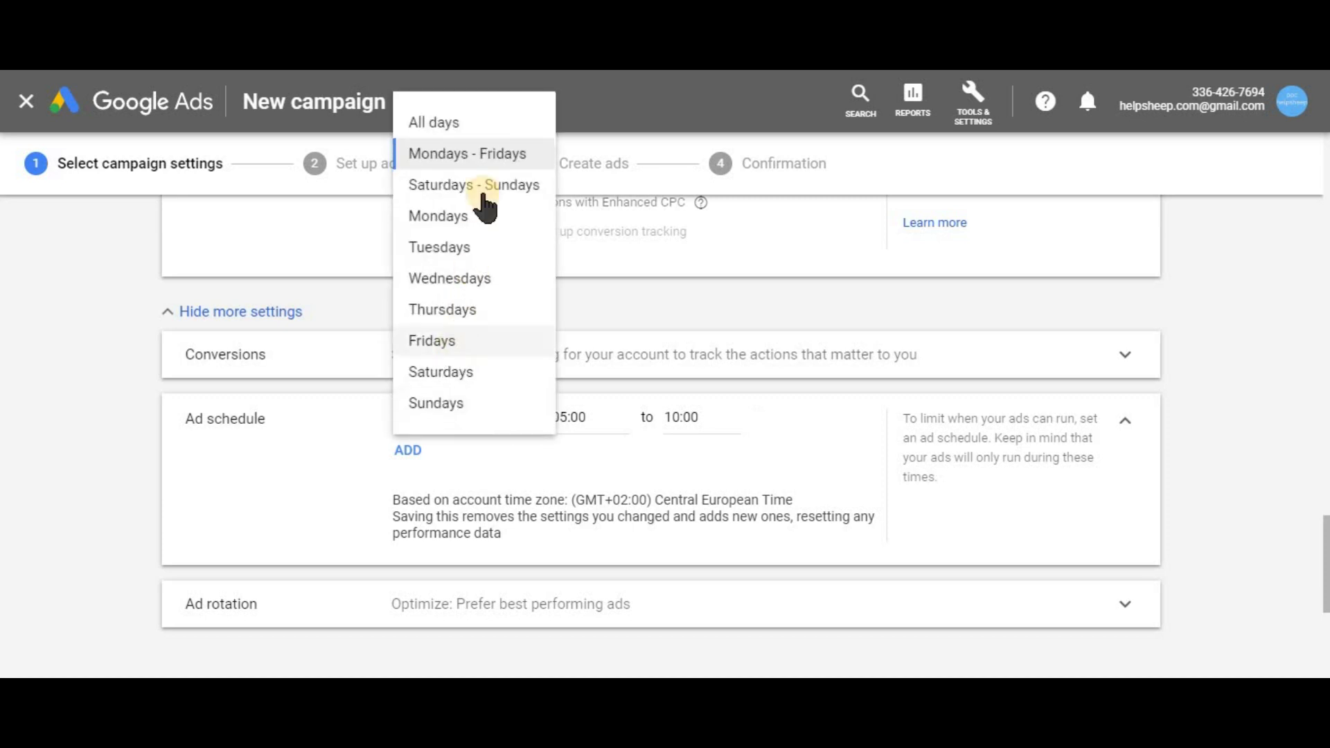
click(478, 125)
click(585, 417)
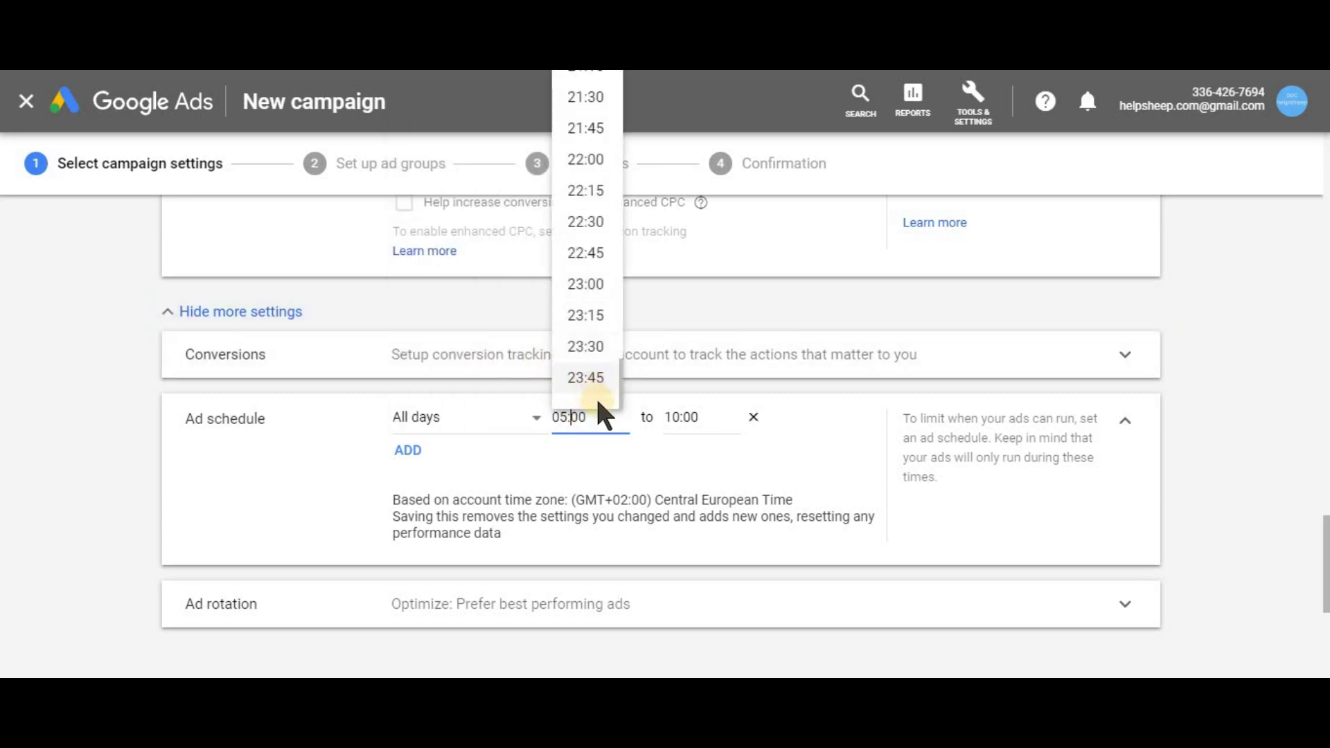
click(757, 416)
Check the ad rotation row and keep 'Optimize: Prefer best performing ads' selected
scroll(742, 418, down, 3)
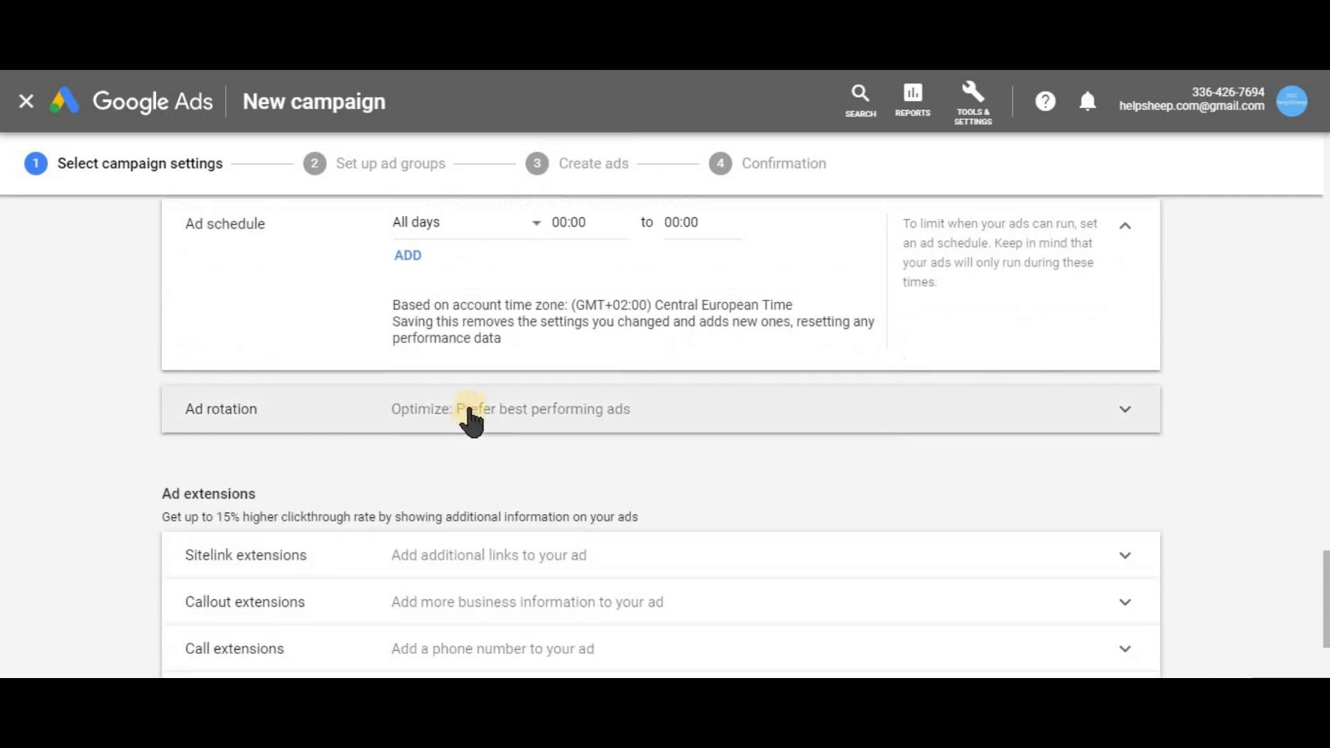
click(469, 412)
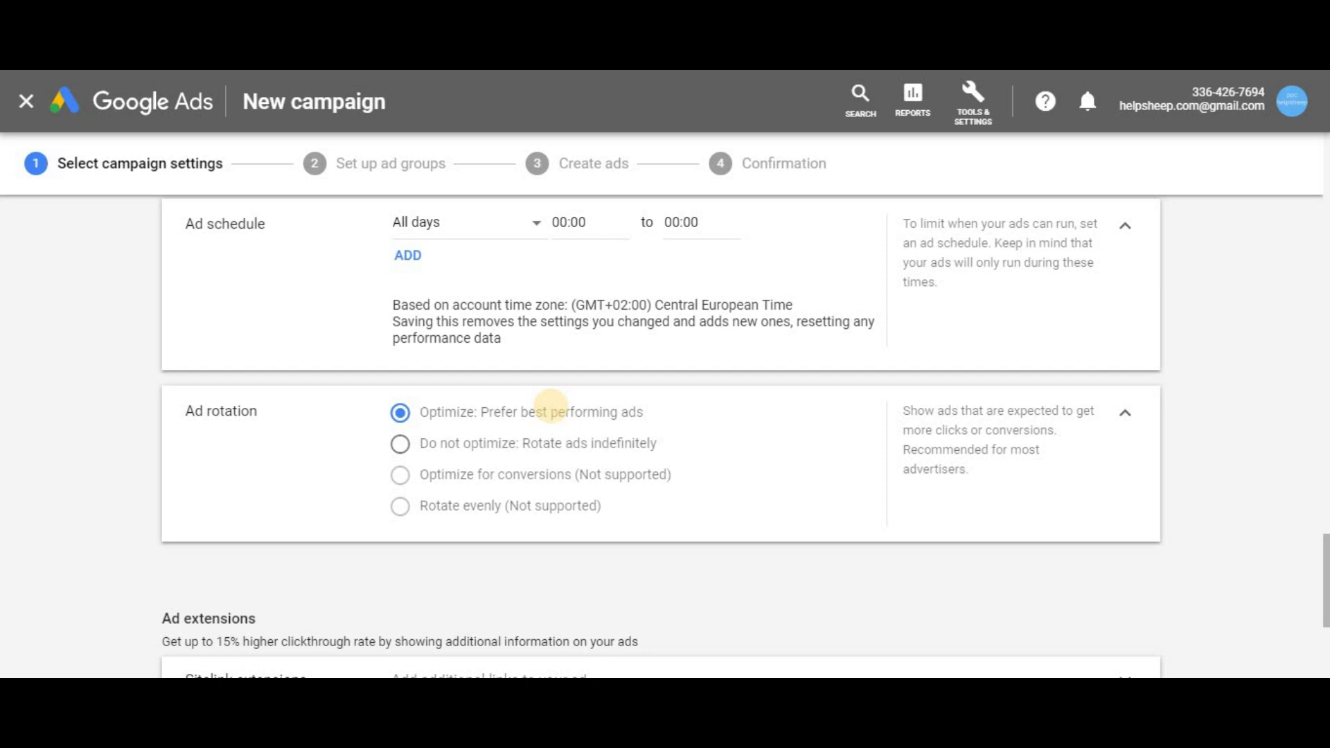
click(554, 415)
scroll(721, 485, down, 2)
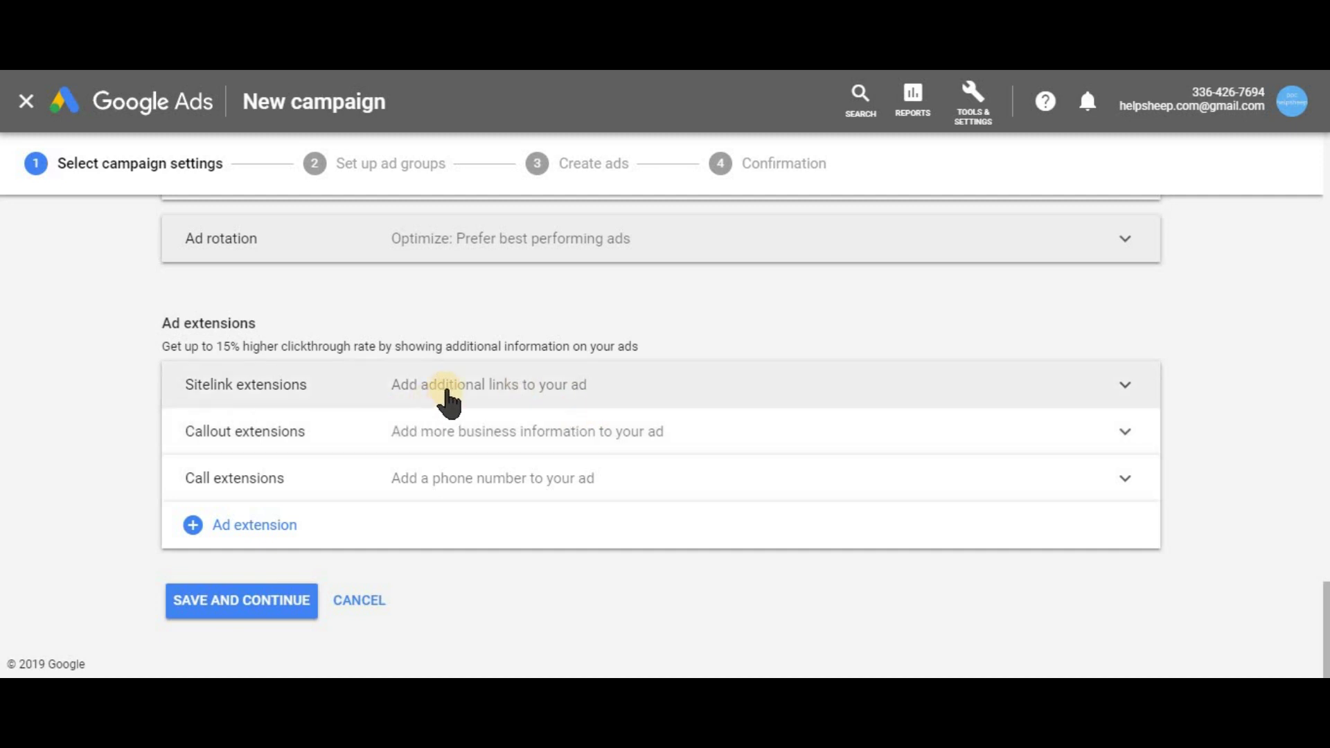
Expand Sitelink extensions, which has no sitelinks yet, and bring up the sitelinks help article
click(469, 386)
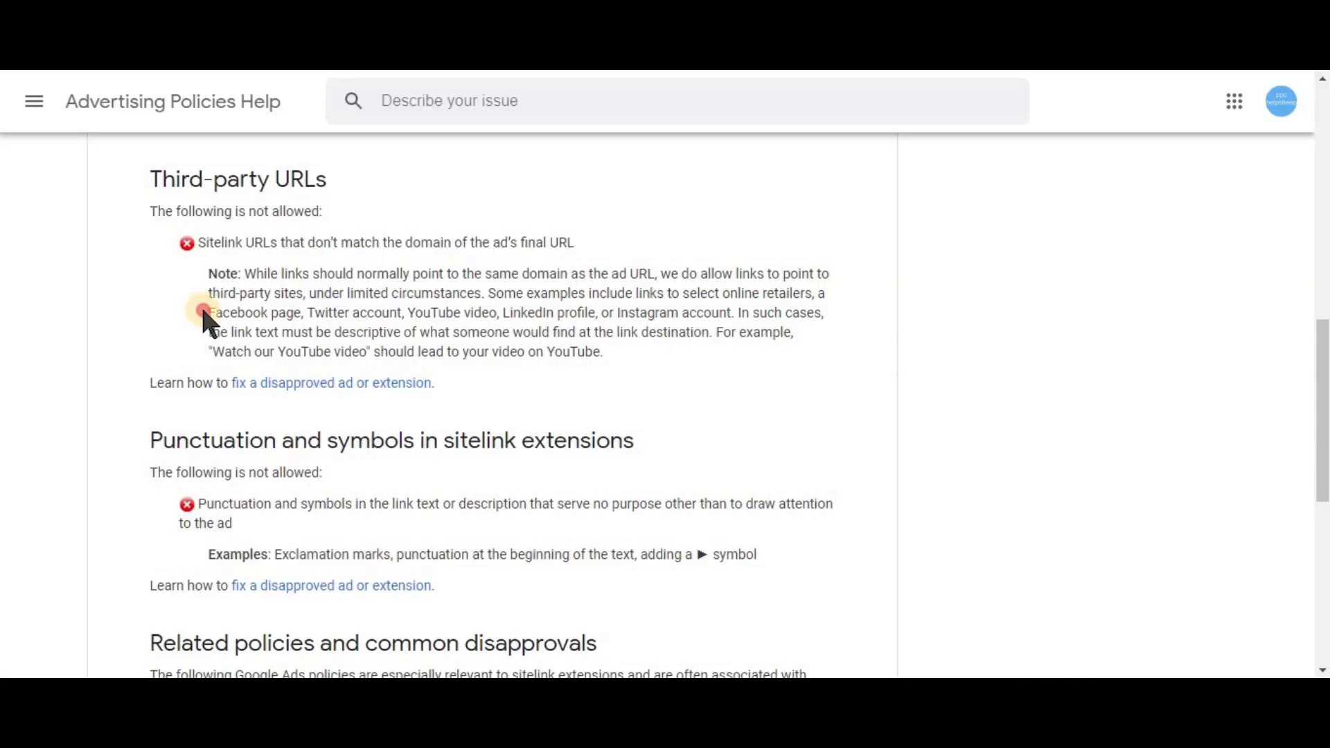
drag(208, 313, 732, 312)
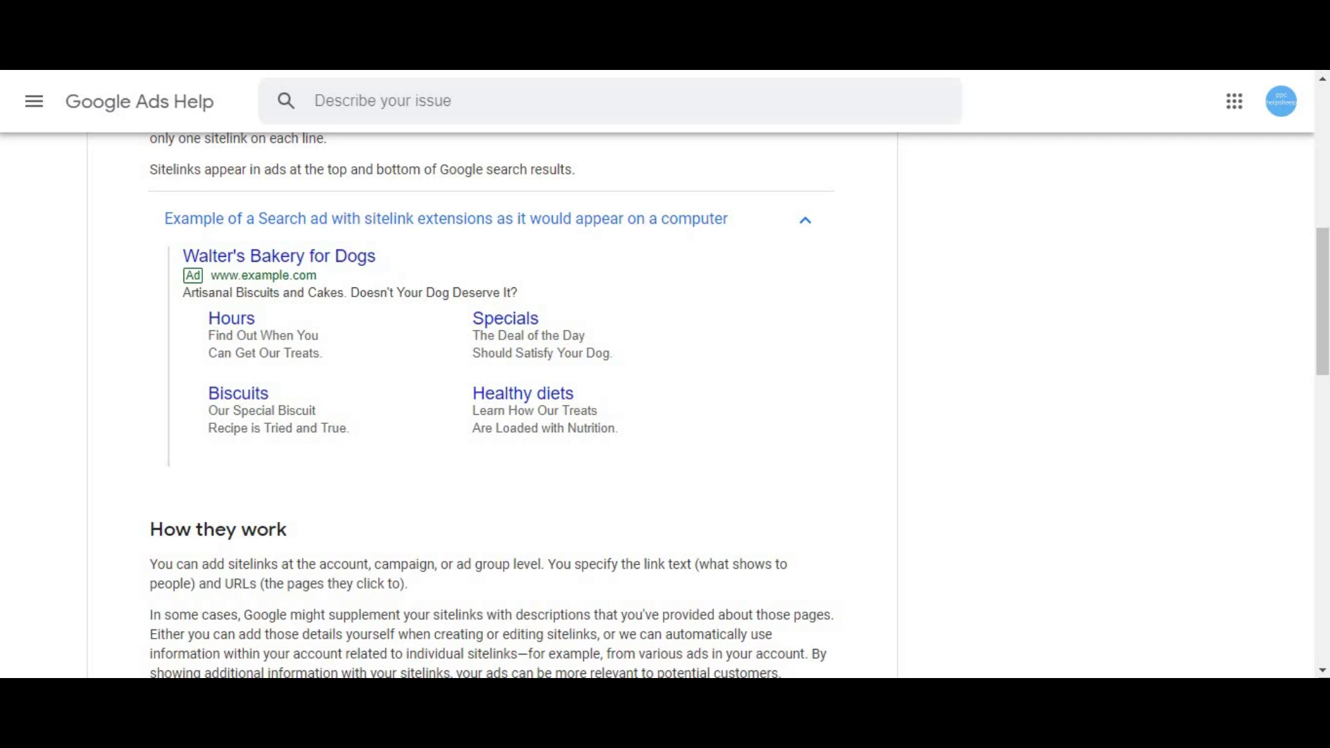
Highlight the example ad's headline and description, then its Hours, Specials, Biscuits and Healthy diets sitelinks
drag(183, 256, 549, 290)
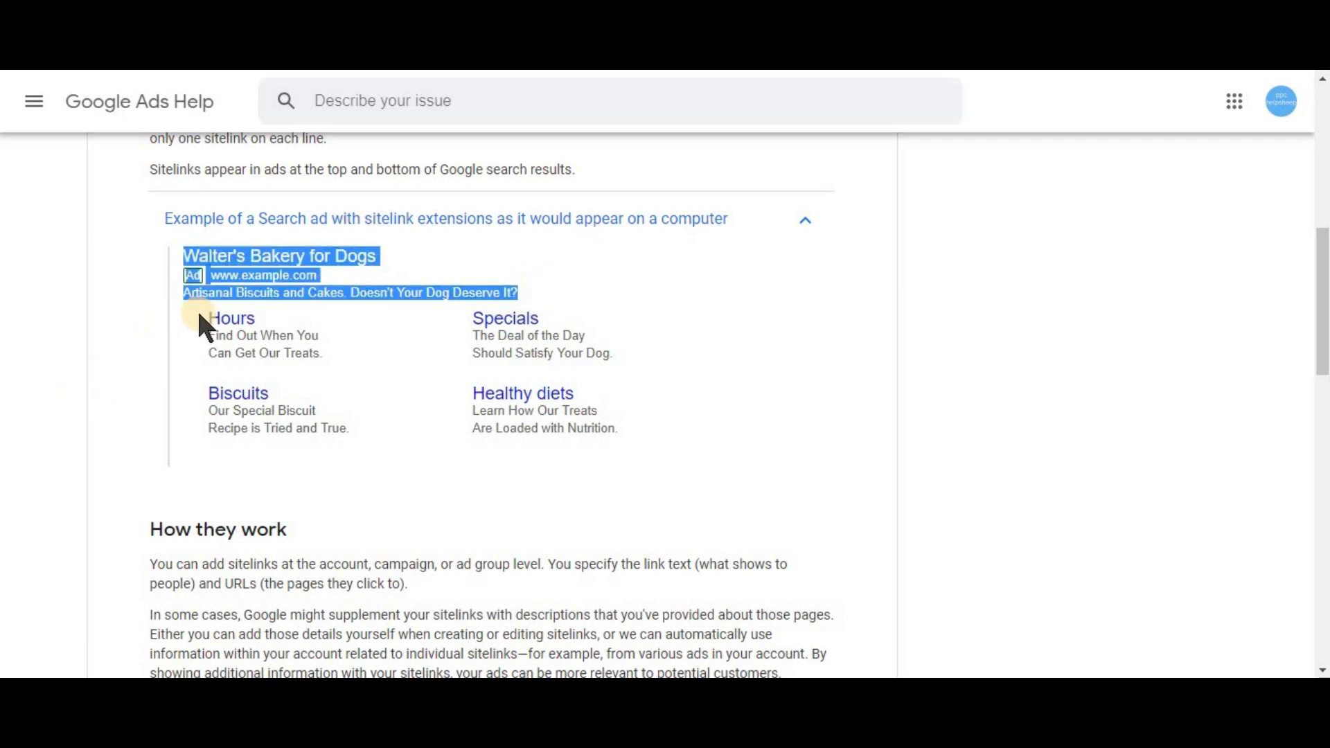
drag(203, 319, 644, 440)
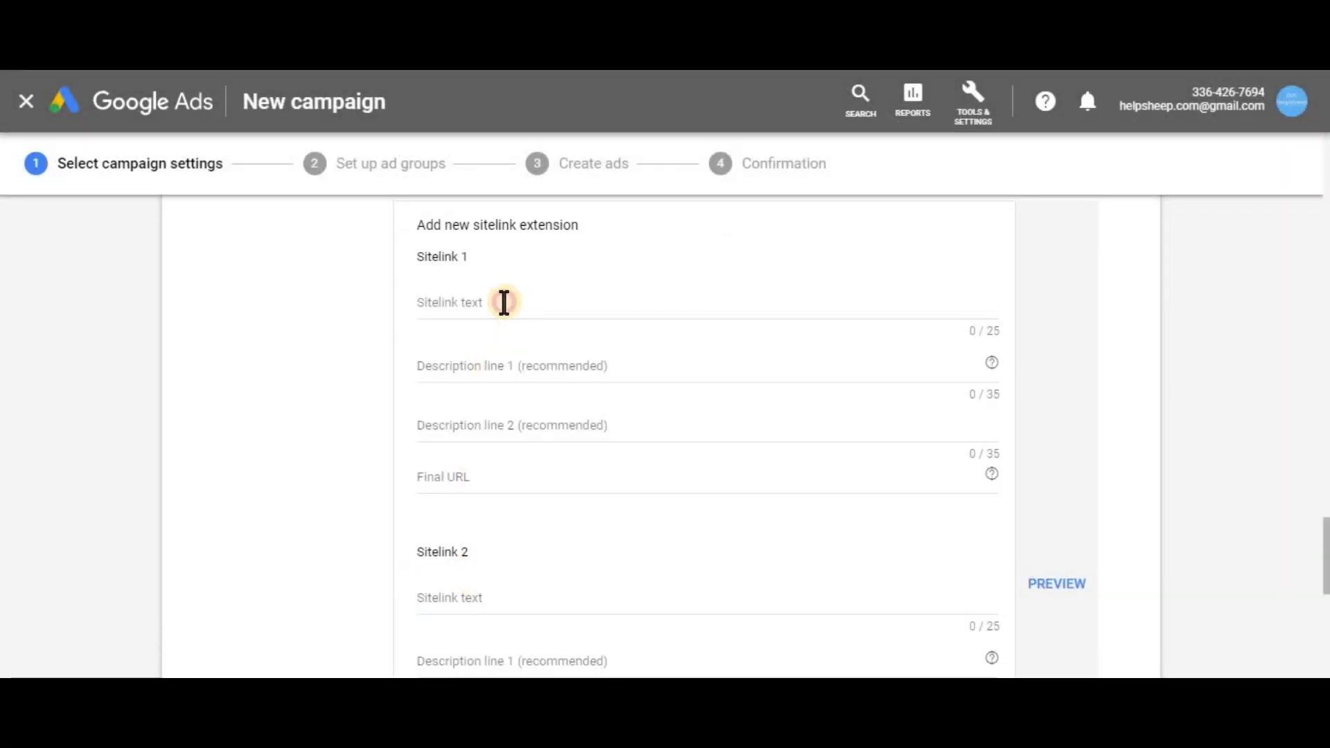
Add a new sitelink with text 'Like Us On Facebook' and final URL facebook.com
click(504, 301)
click(437, 302)
text(Like)
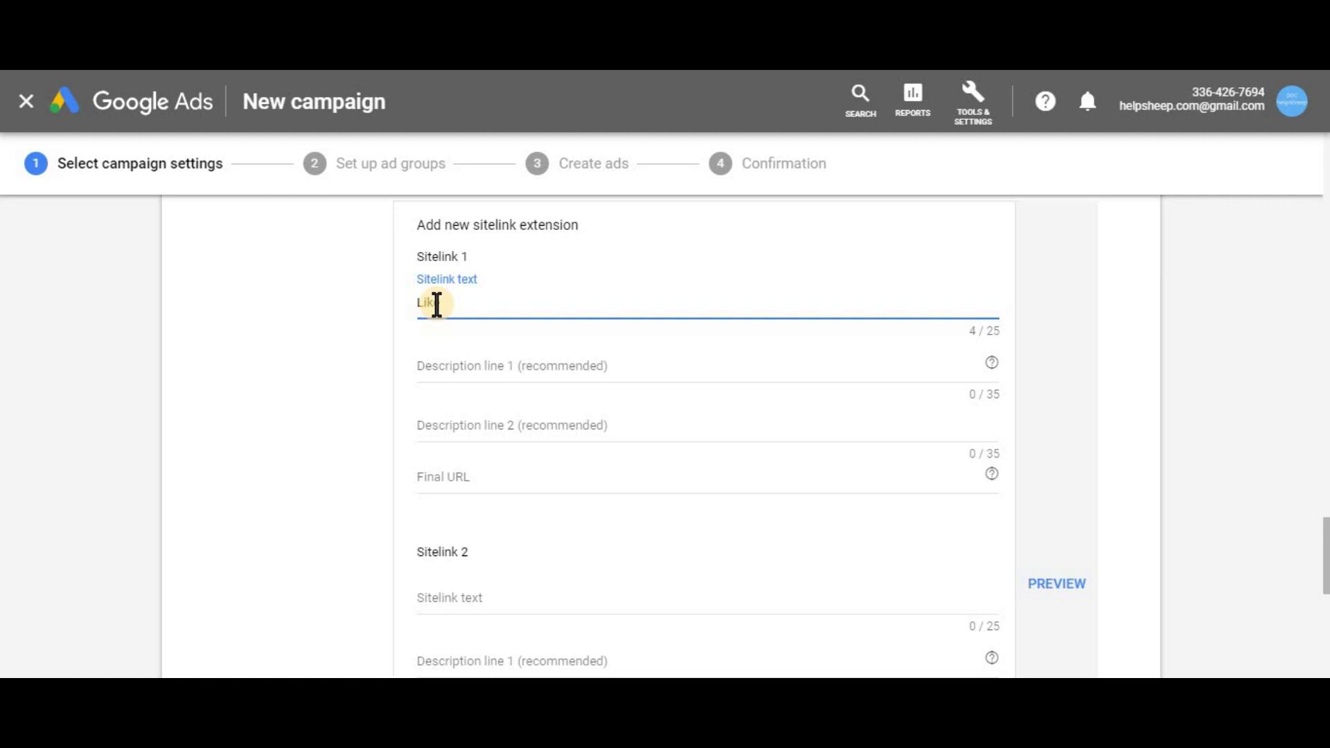
text( Us On Facebook)
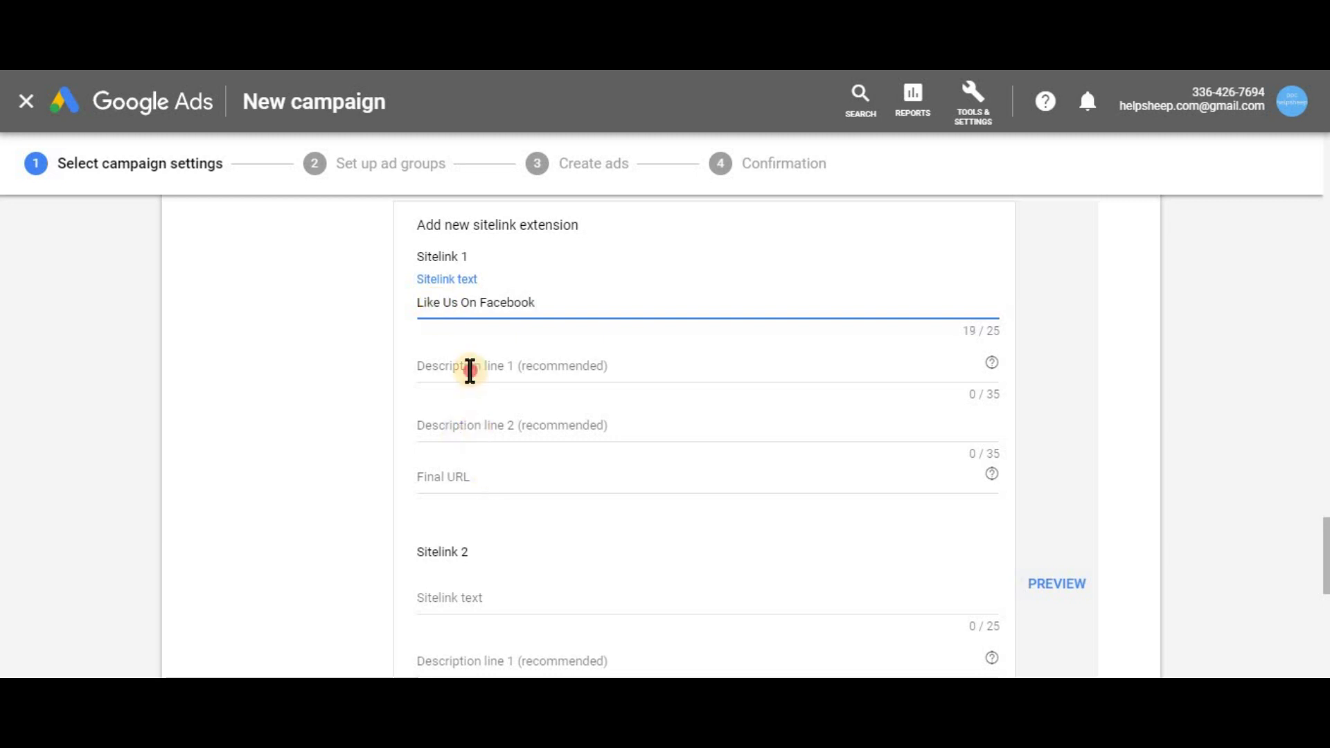
click(469, 371)
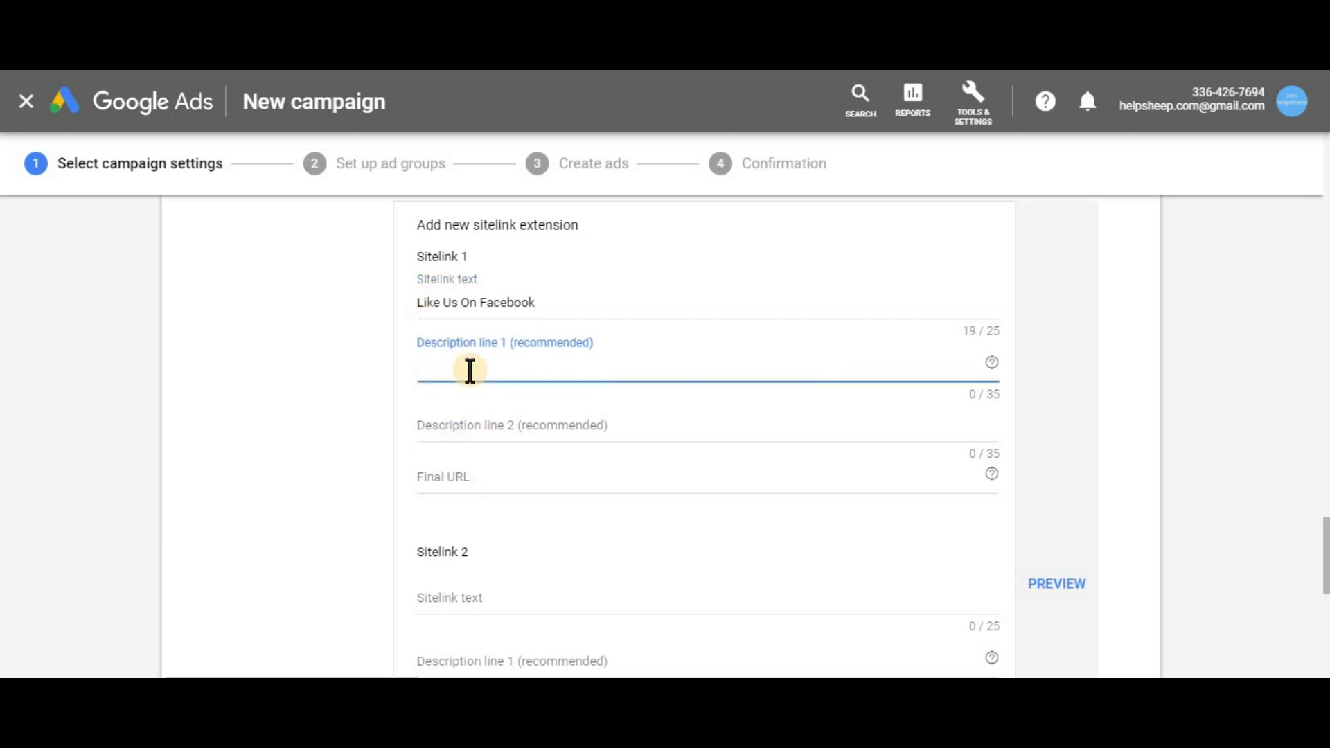
click(462, 475)
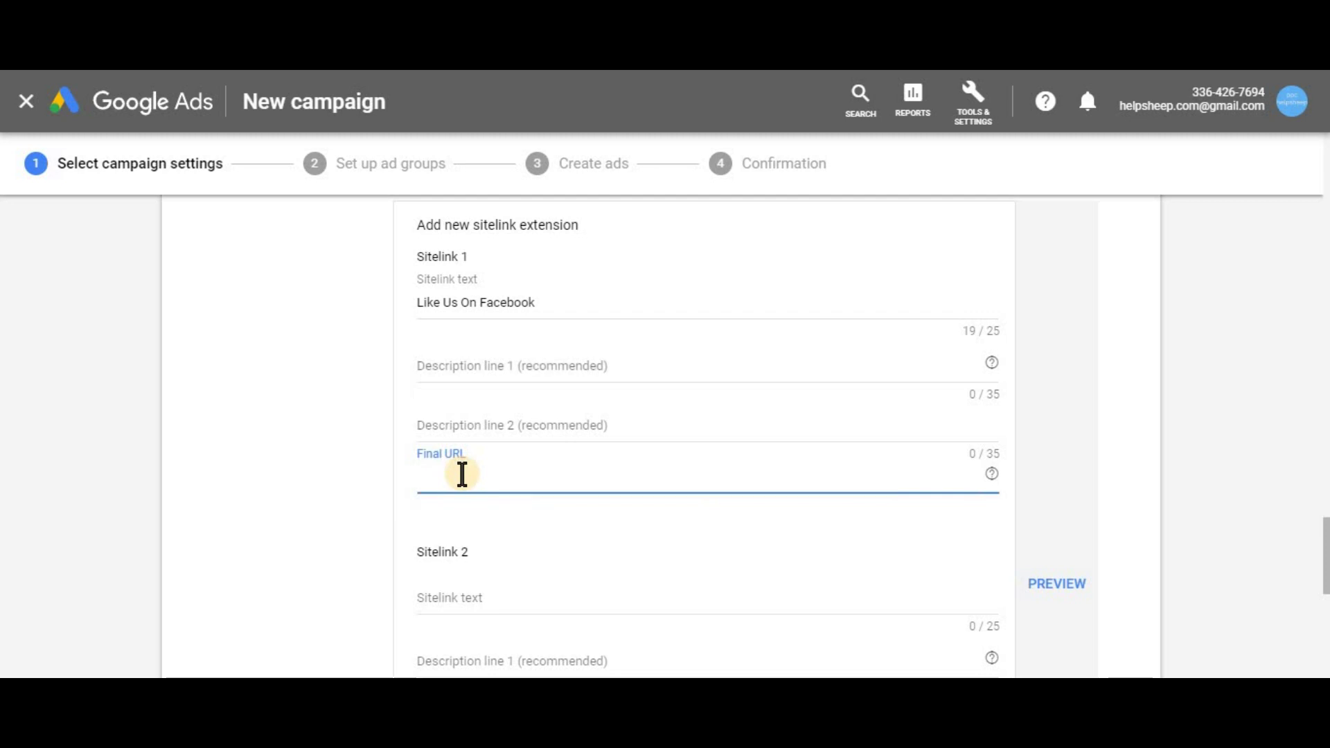
text(facebook.com)
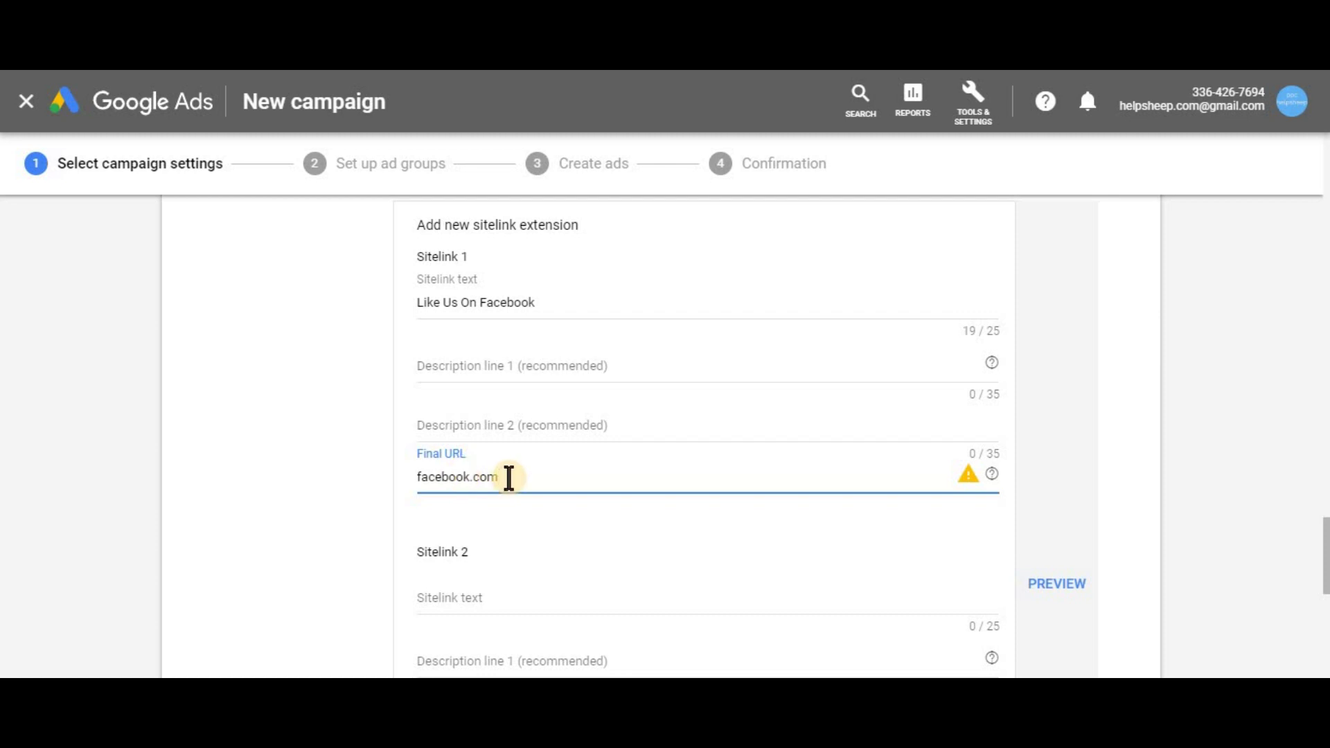
scroll(512, 478, down, 1)
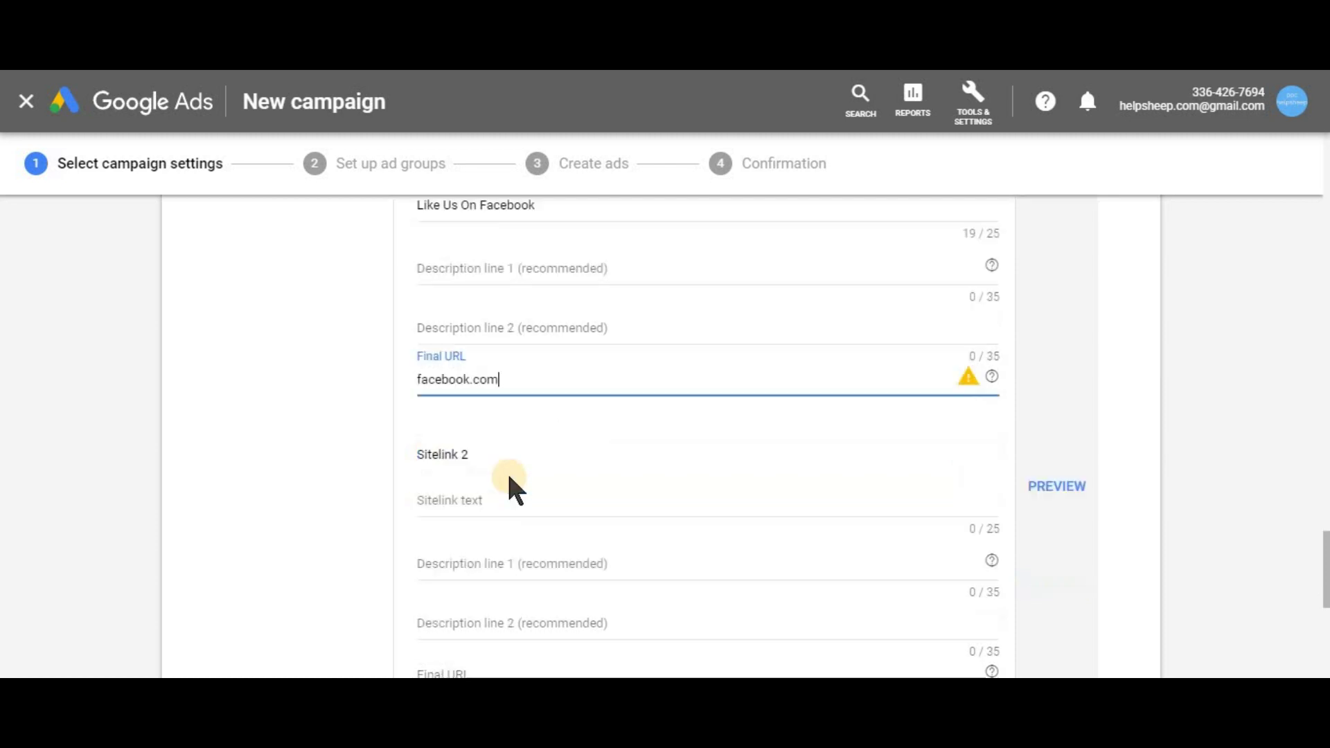
Fill Sitelink 2 with text 'Check Our Newest Videos' and final URL youtube.com
click(471, 493)
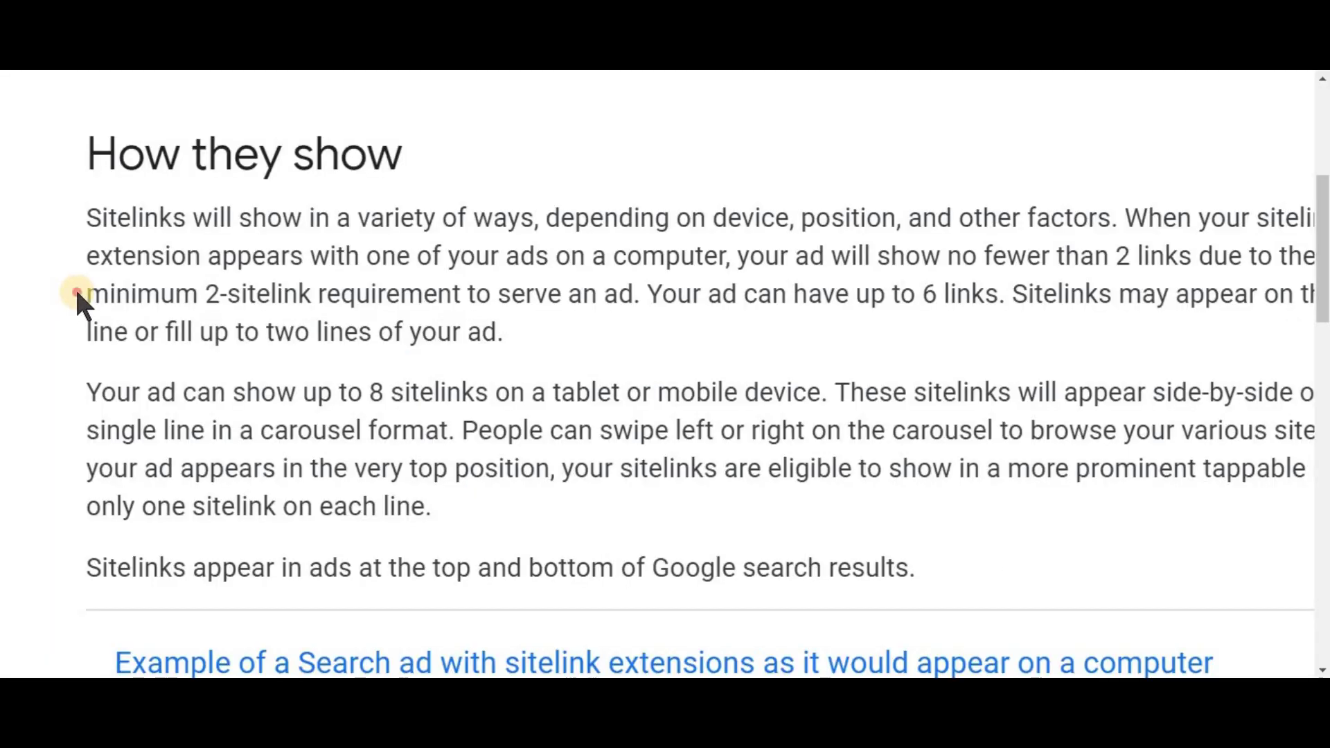
drag(86, 294, 630, 288)
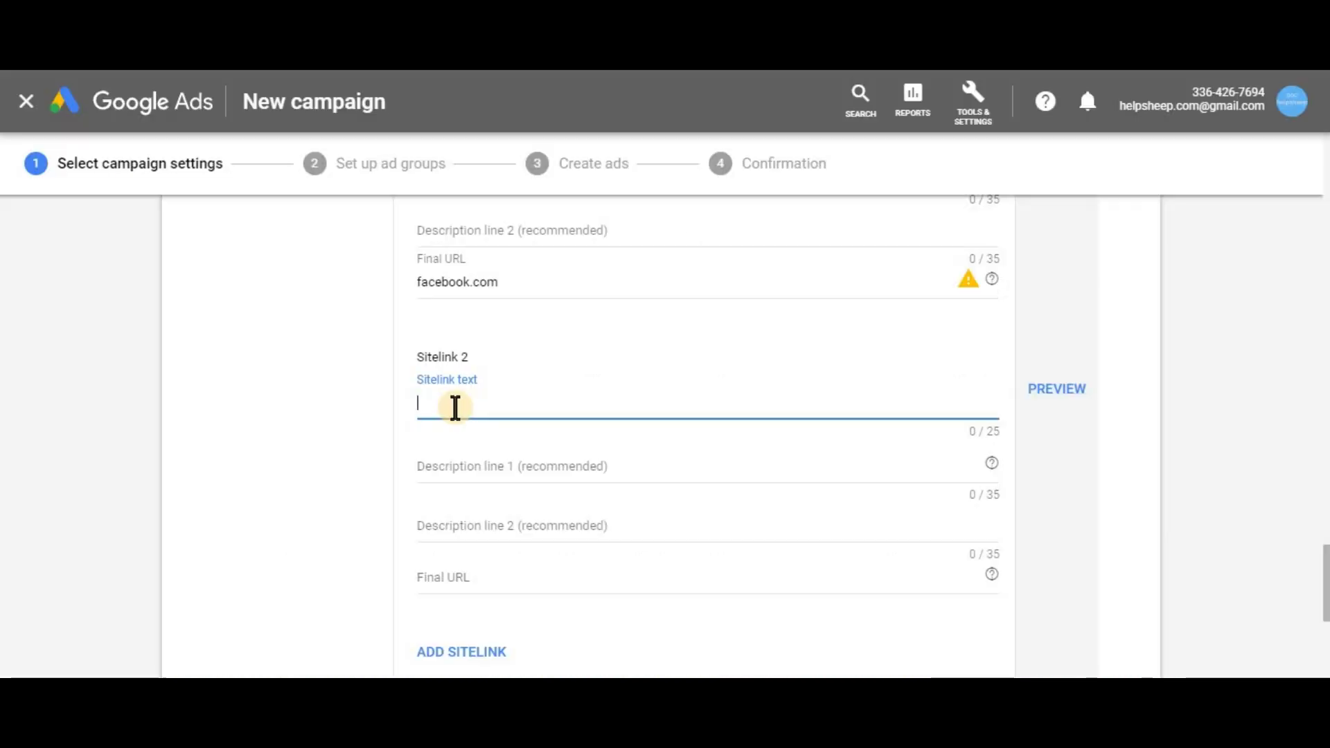
text(Check Our Newest Videos)
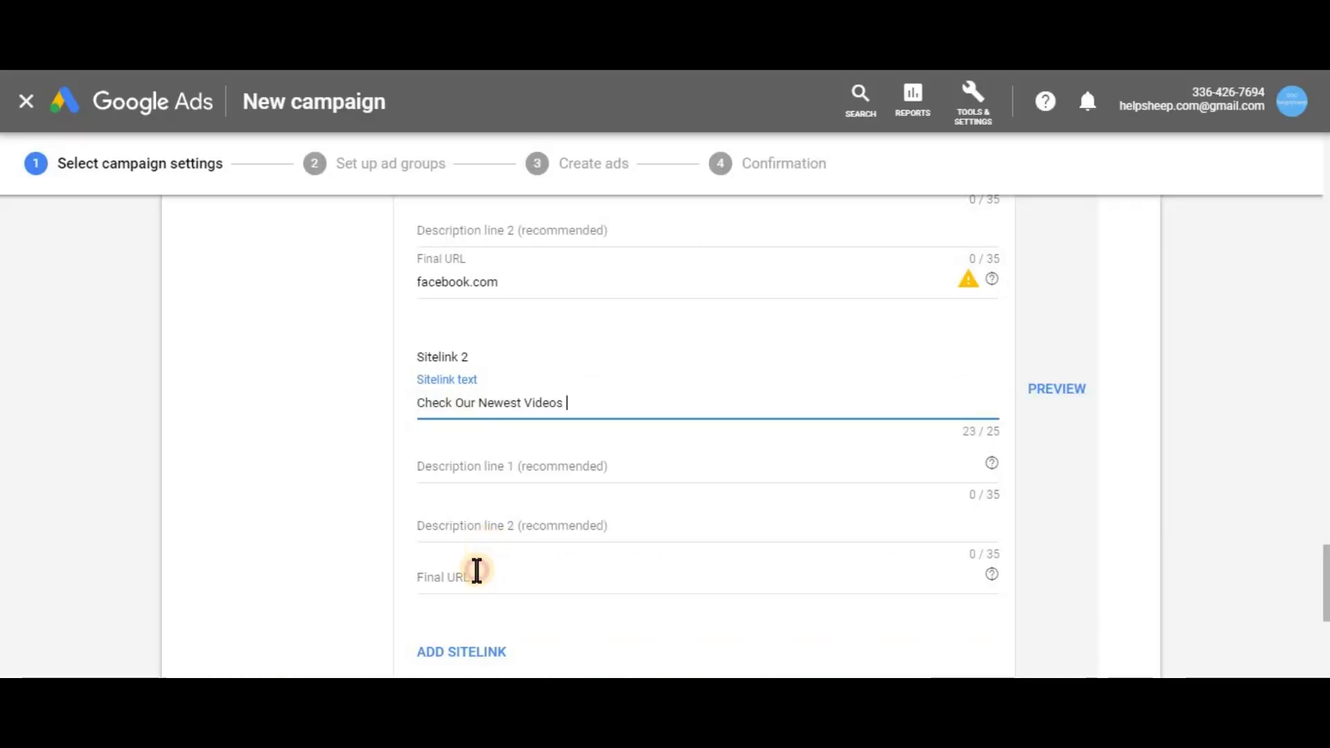
click(476, 570)
text(youtube.com)
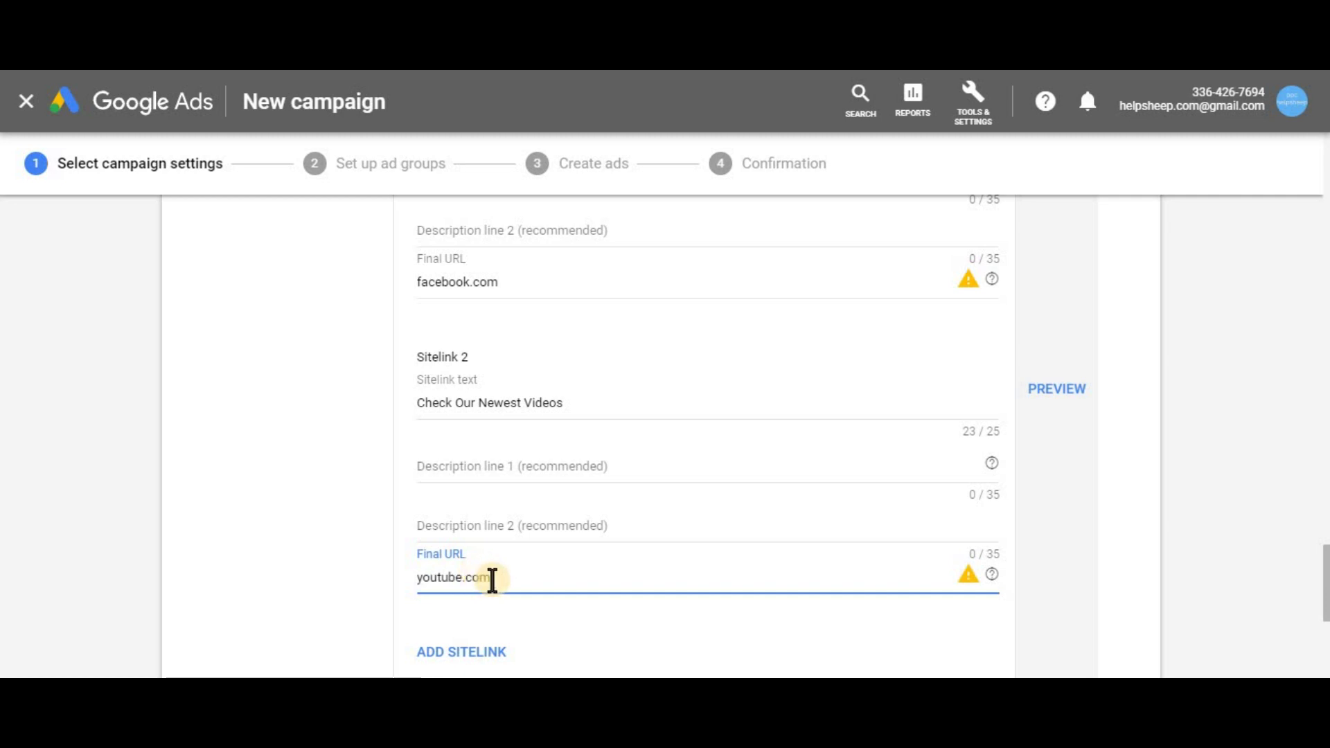
Save both new sitelinks so they appear checked for the campaign
scroll(493, 514, down, 4)
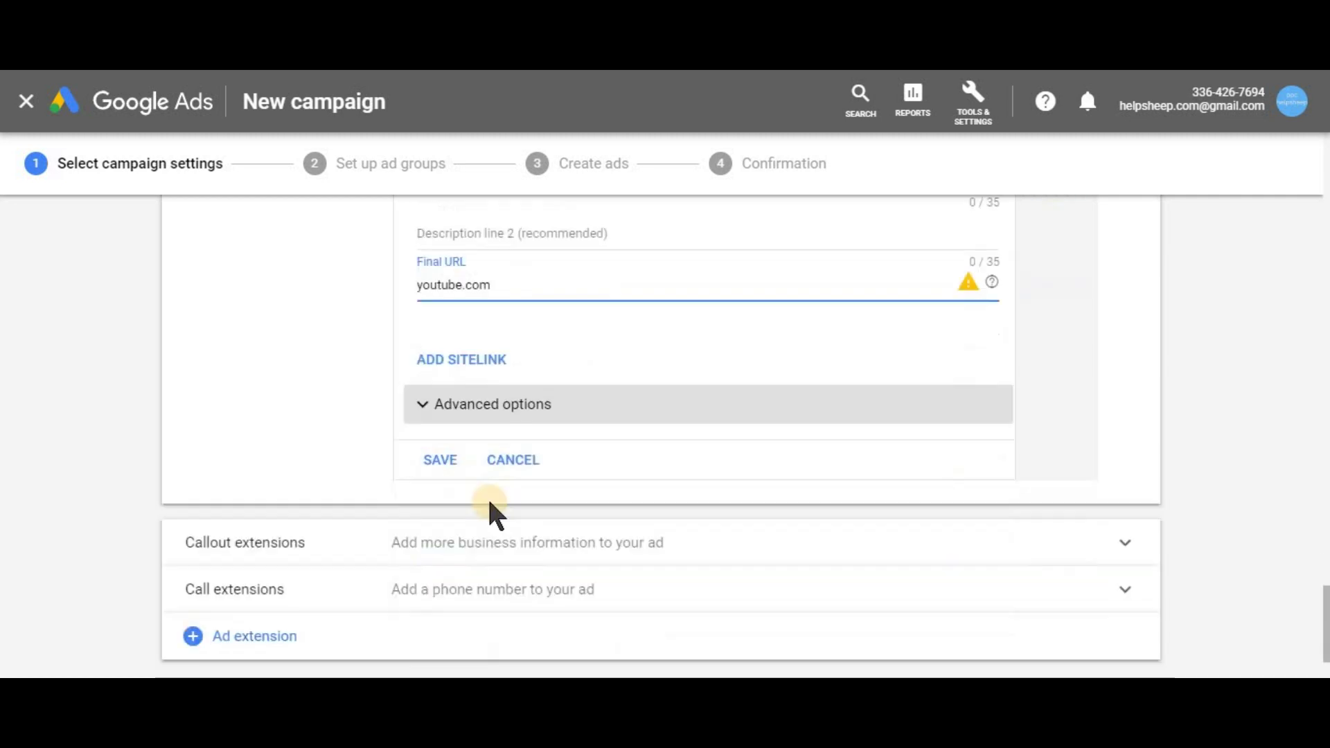
click(450, 460)
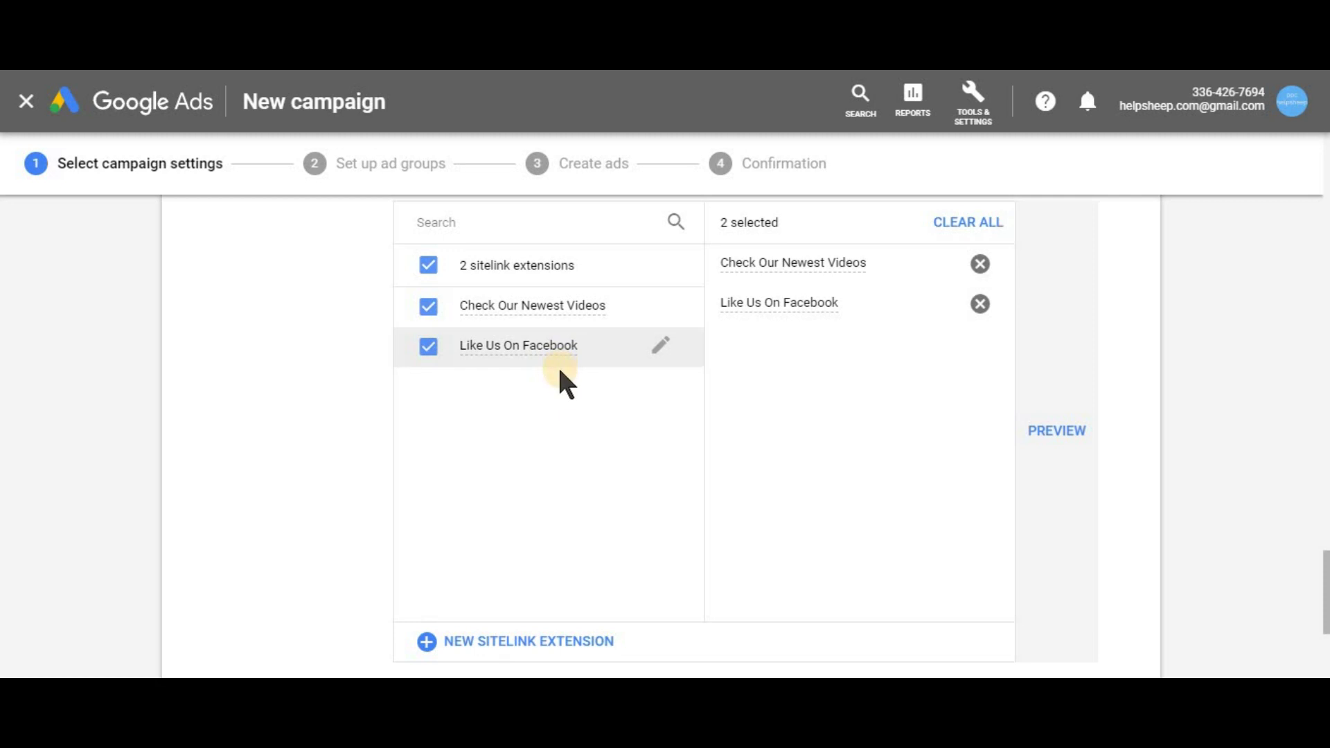
scroll(793, 302, down, 3)
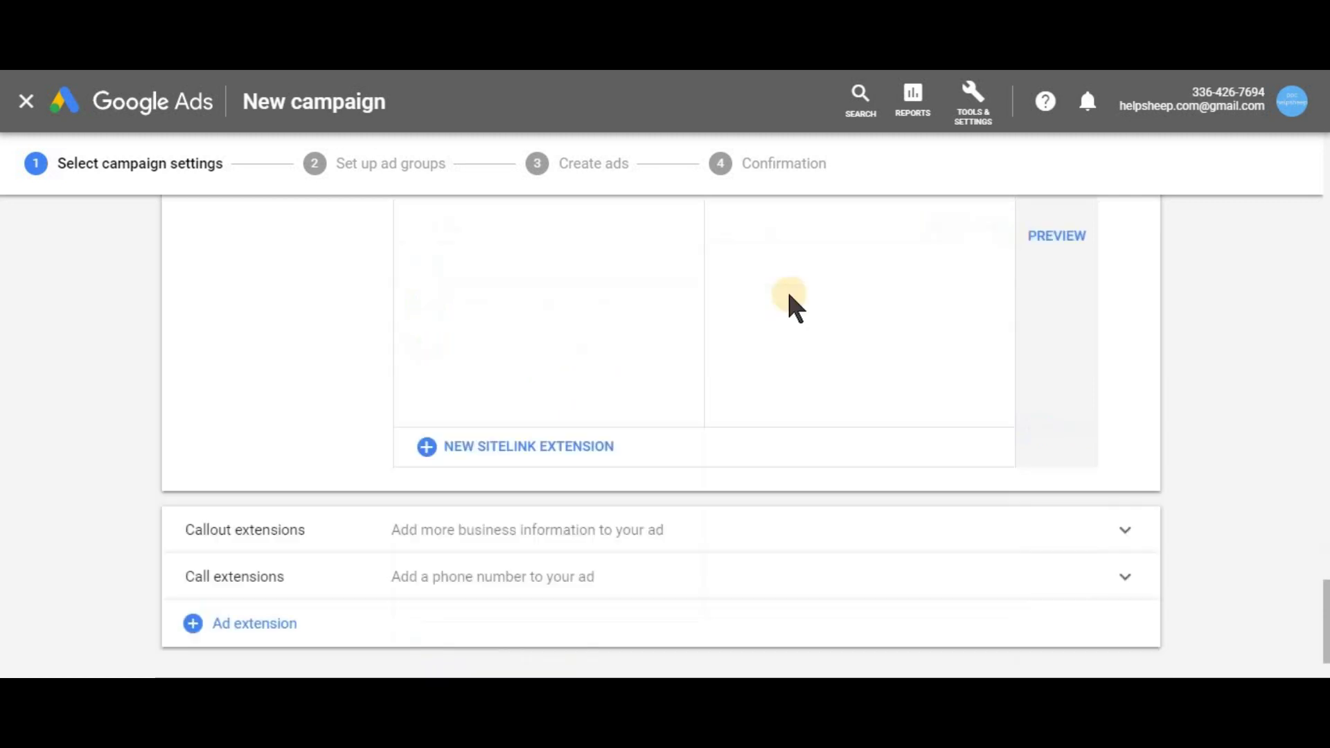
scroll(793, 303, down, 1)
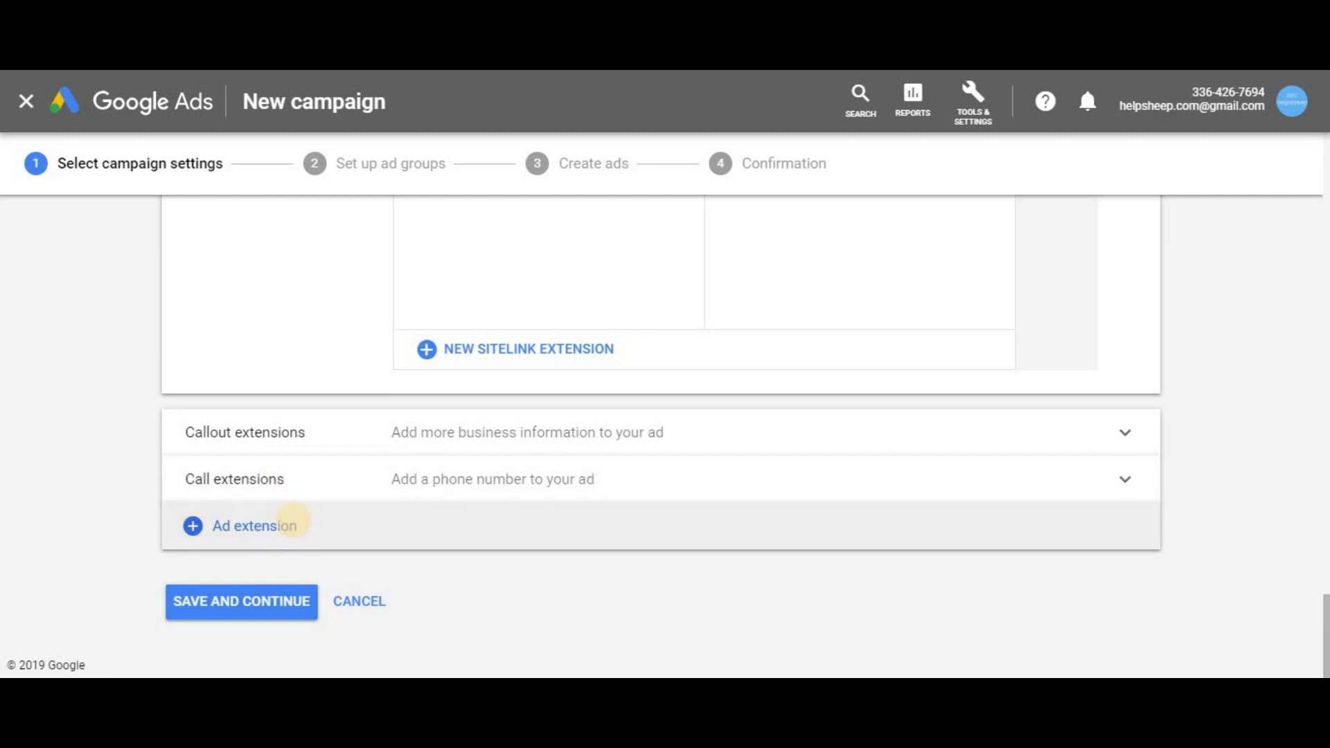
Save the campaign settings to reach the Set up ad groups step with 'Ad group 1'
click(226, 604)
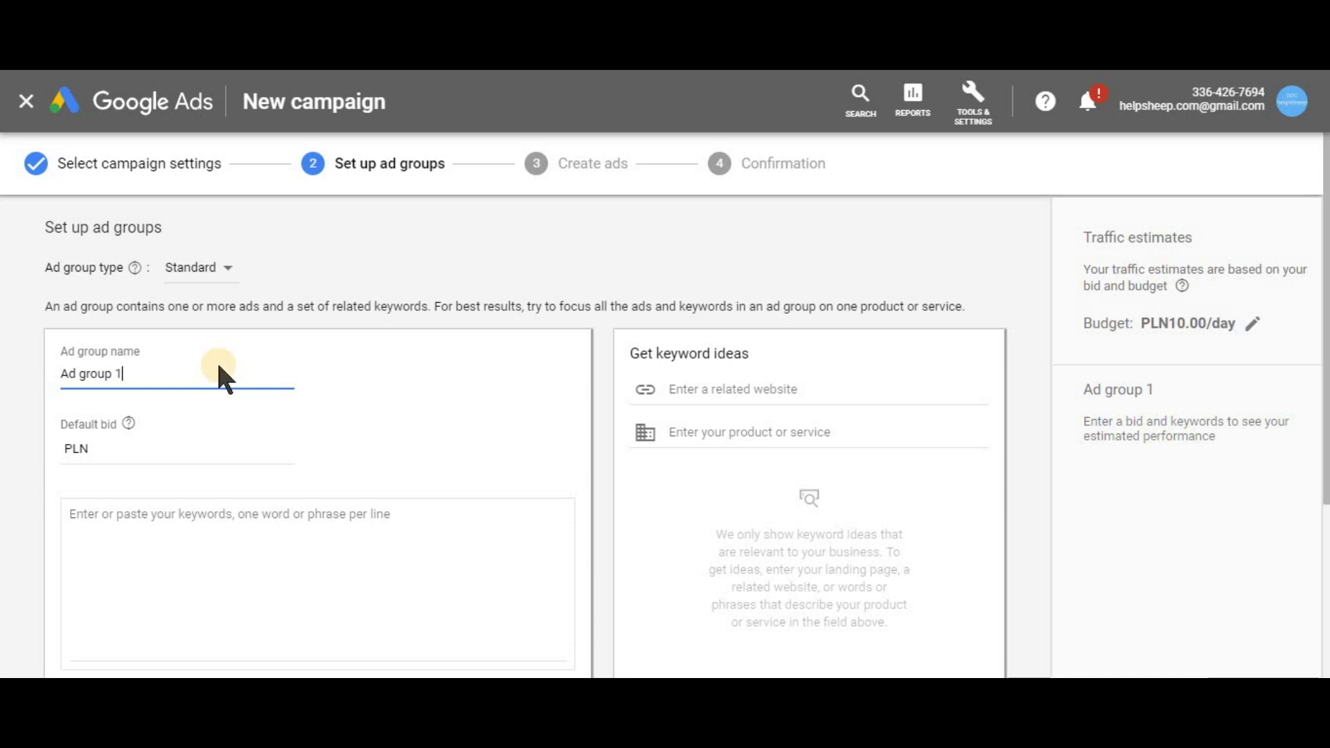
Set the ad group's default bid to 1 and rename 'Ad group 1' to 'Regular Ice Cream'
click(137, 449)
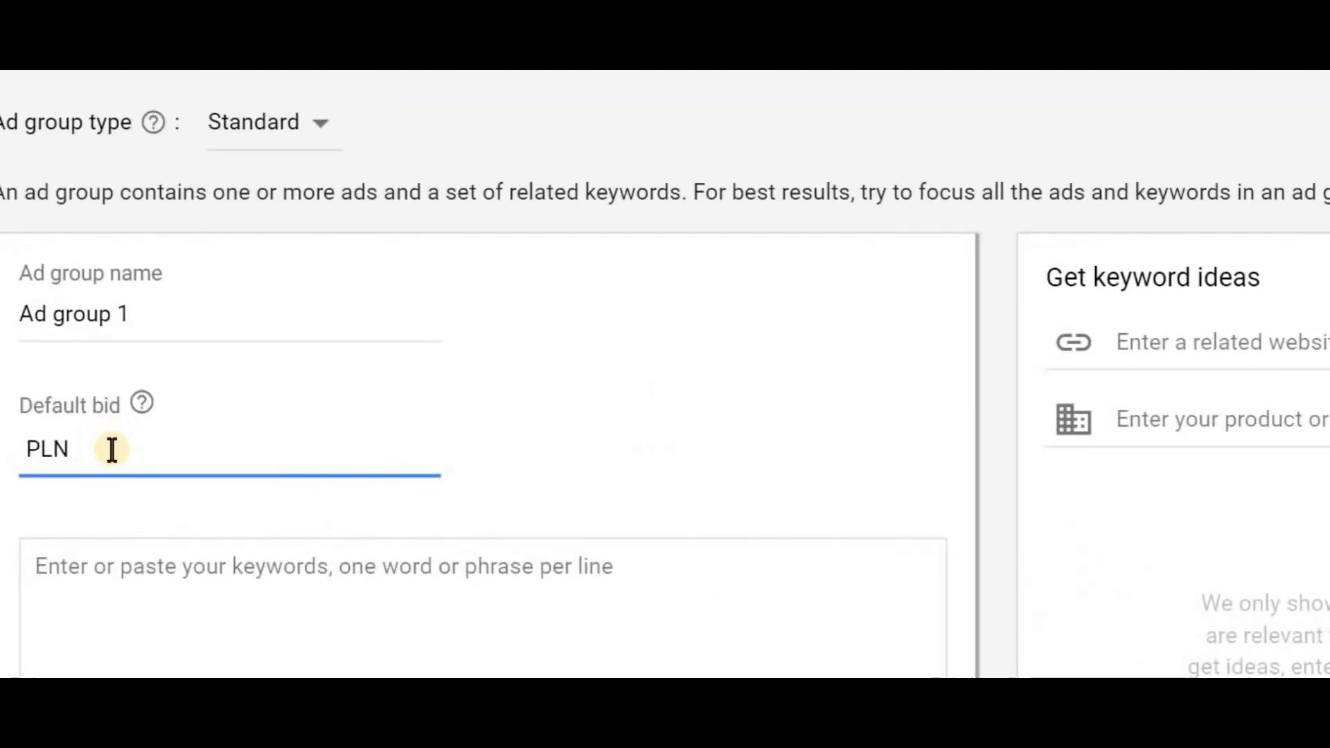
text(1)
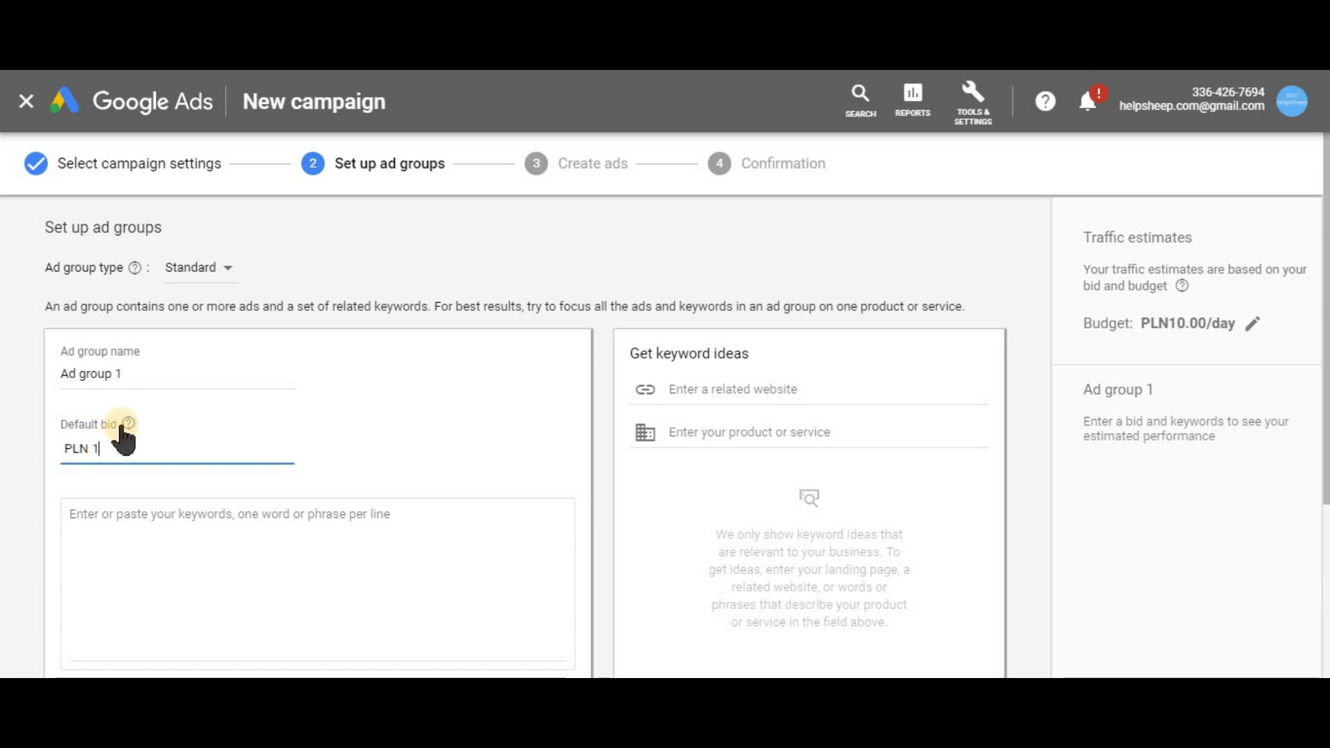
drag(119, 375, 33, 350)
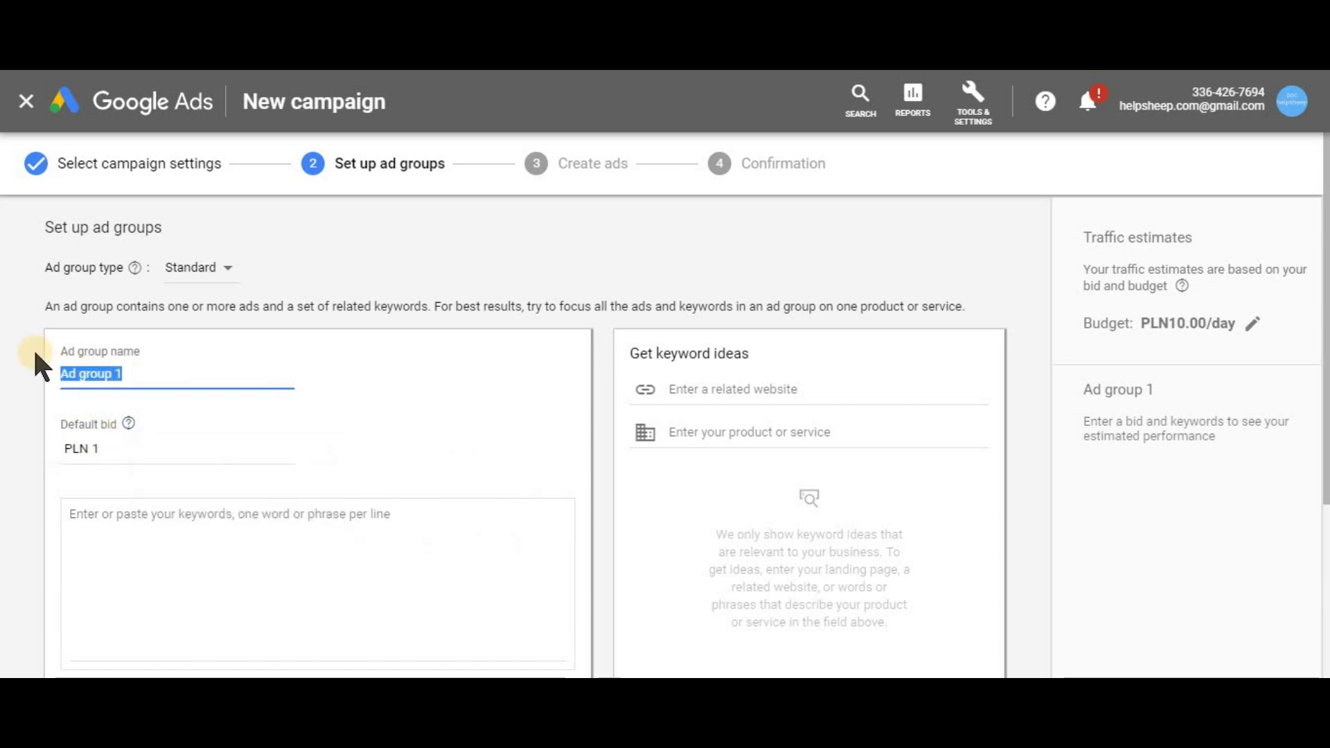
key(BackSpace)
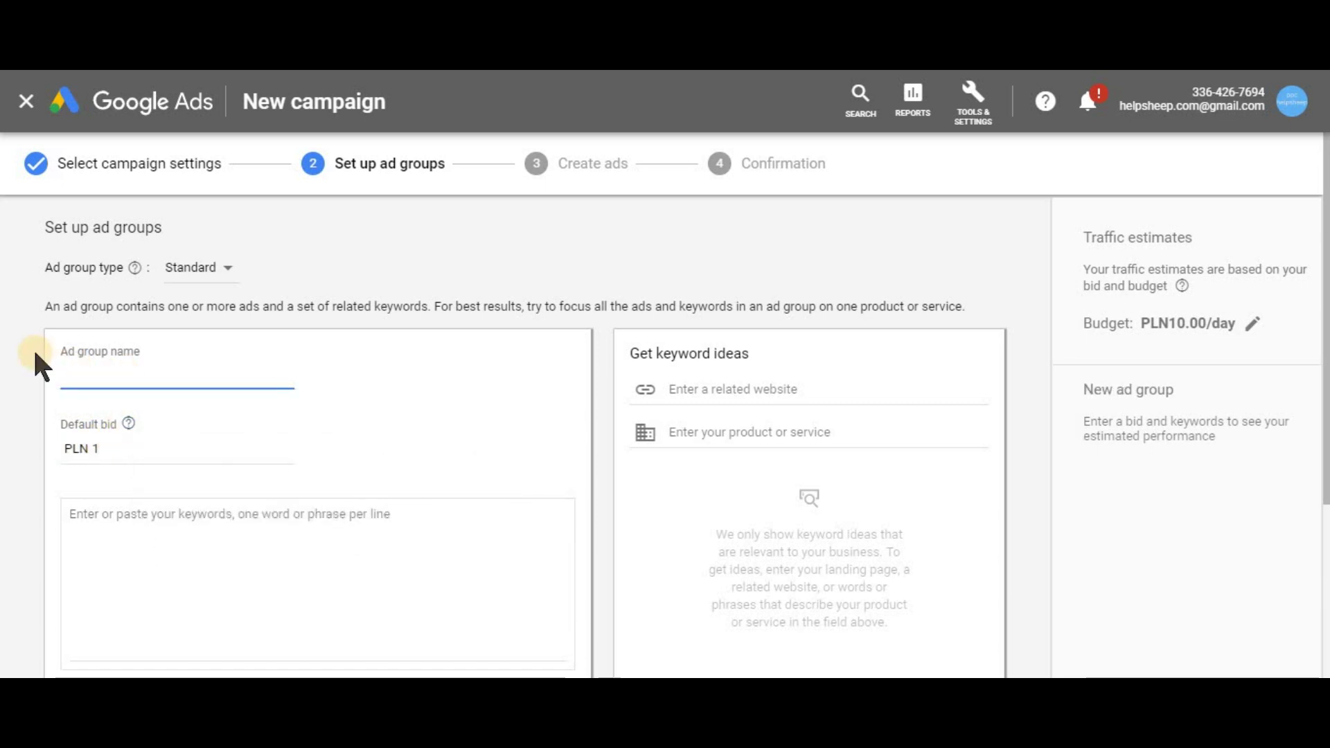
text(Regular l)
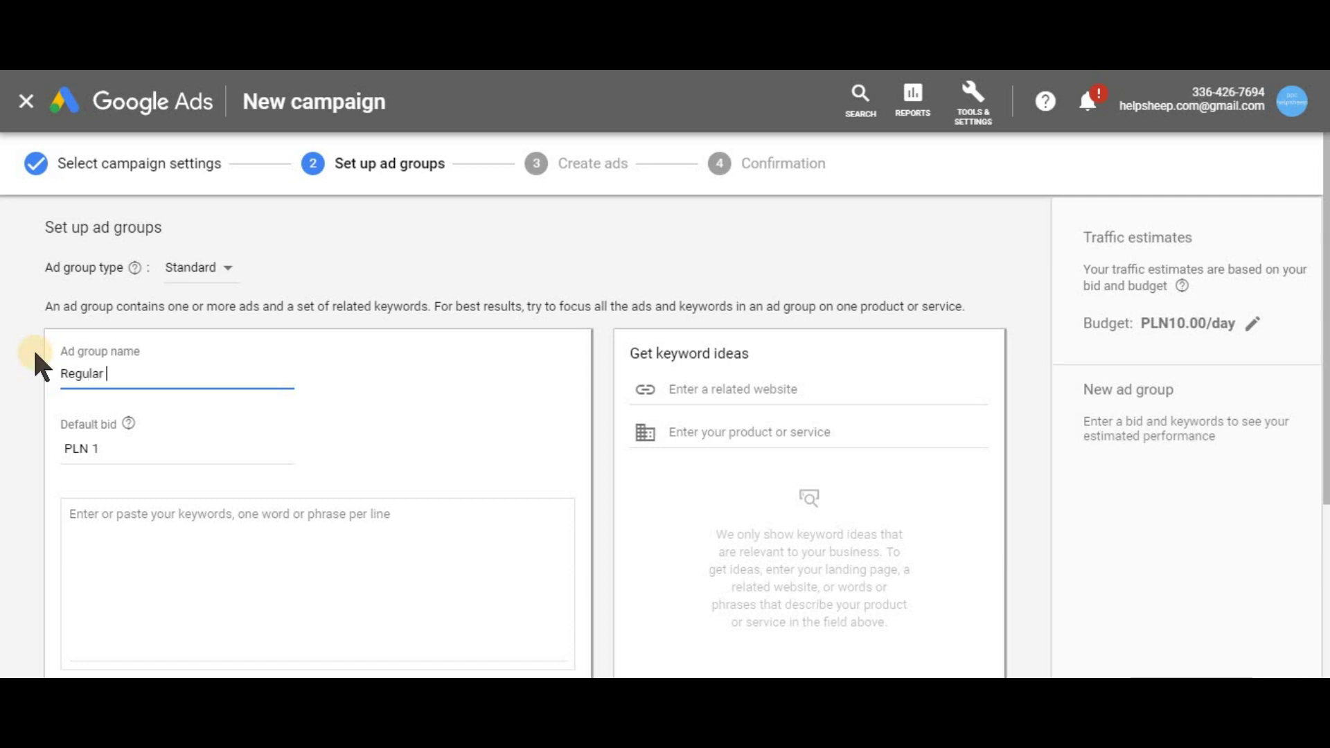
text(ce Cream)
scroll(181, 425, down, 1)
click(179, 426)
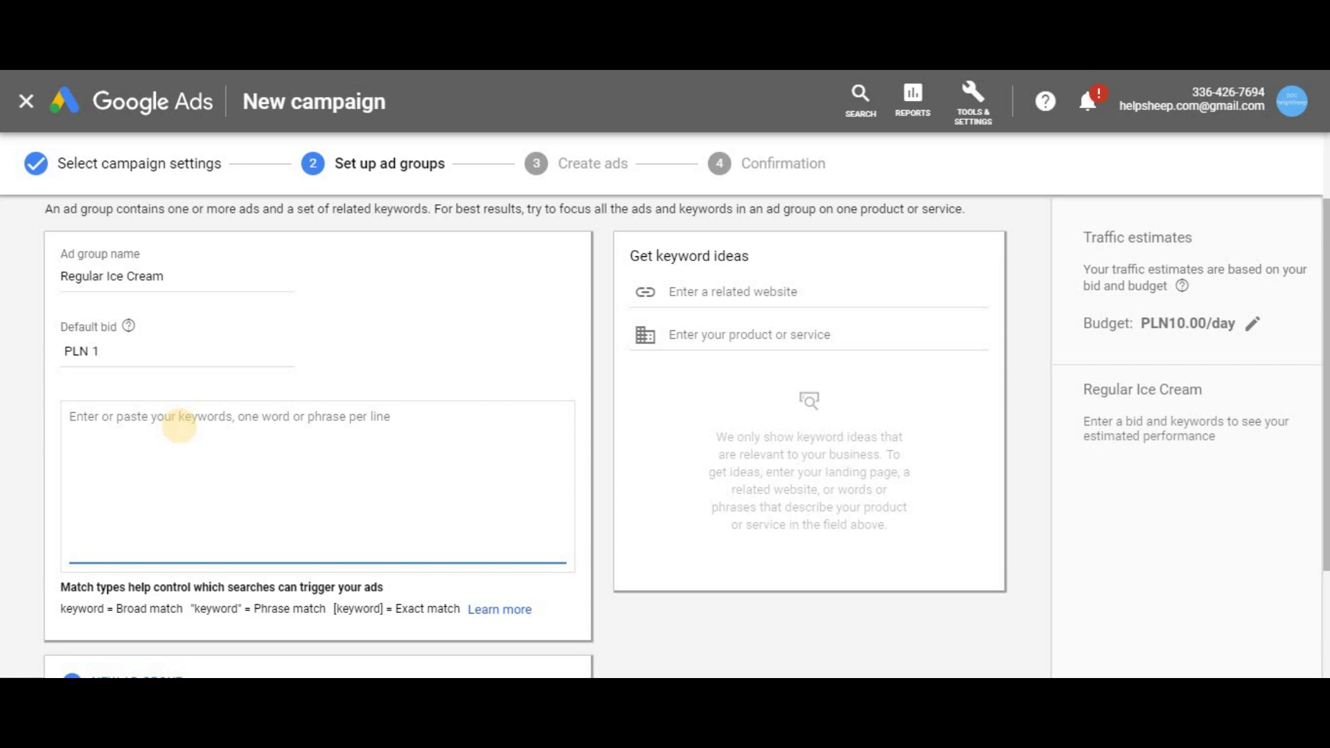
Load keyword ideas for hm.com and add h&m, h und m, h&m online shop, hm home, hand m
click(691, 292)
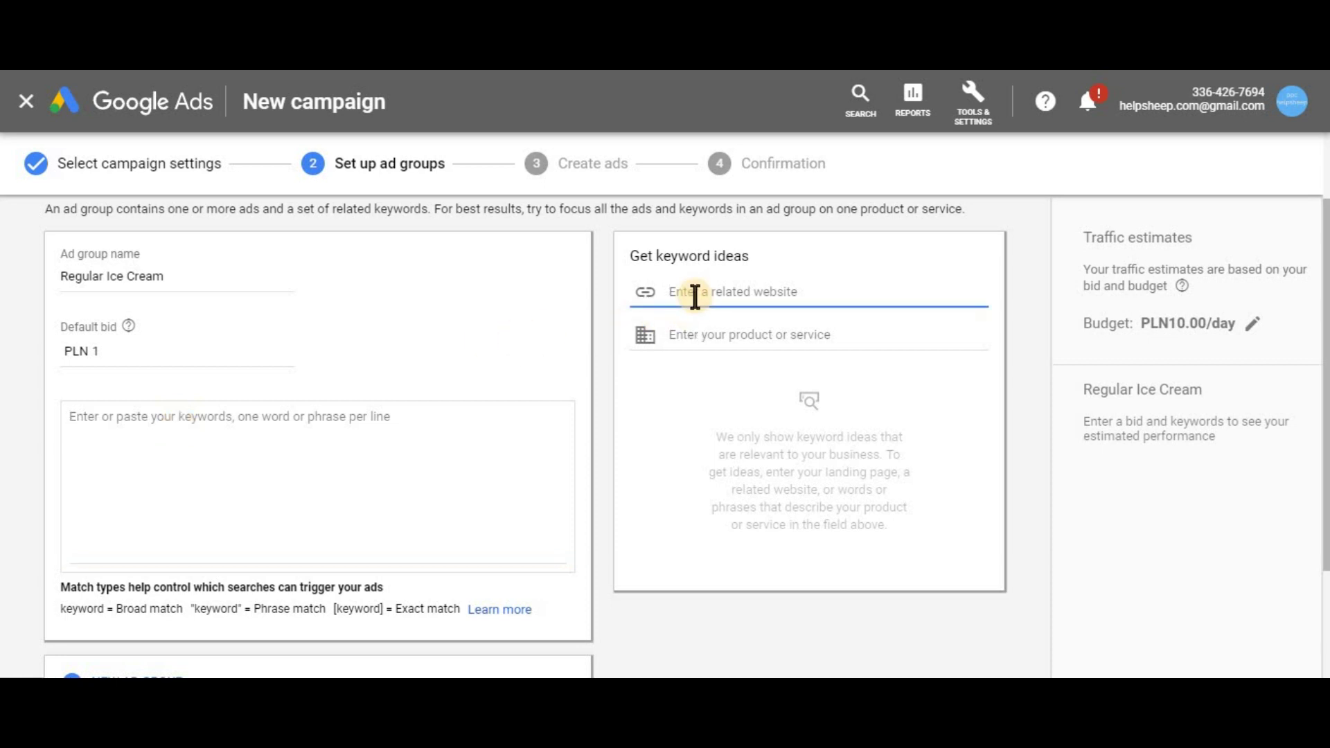
text(hm.com)
click(721, 334)
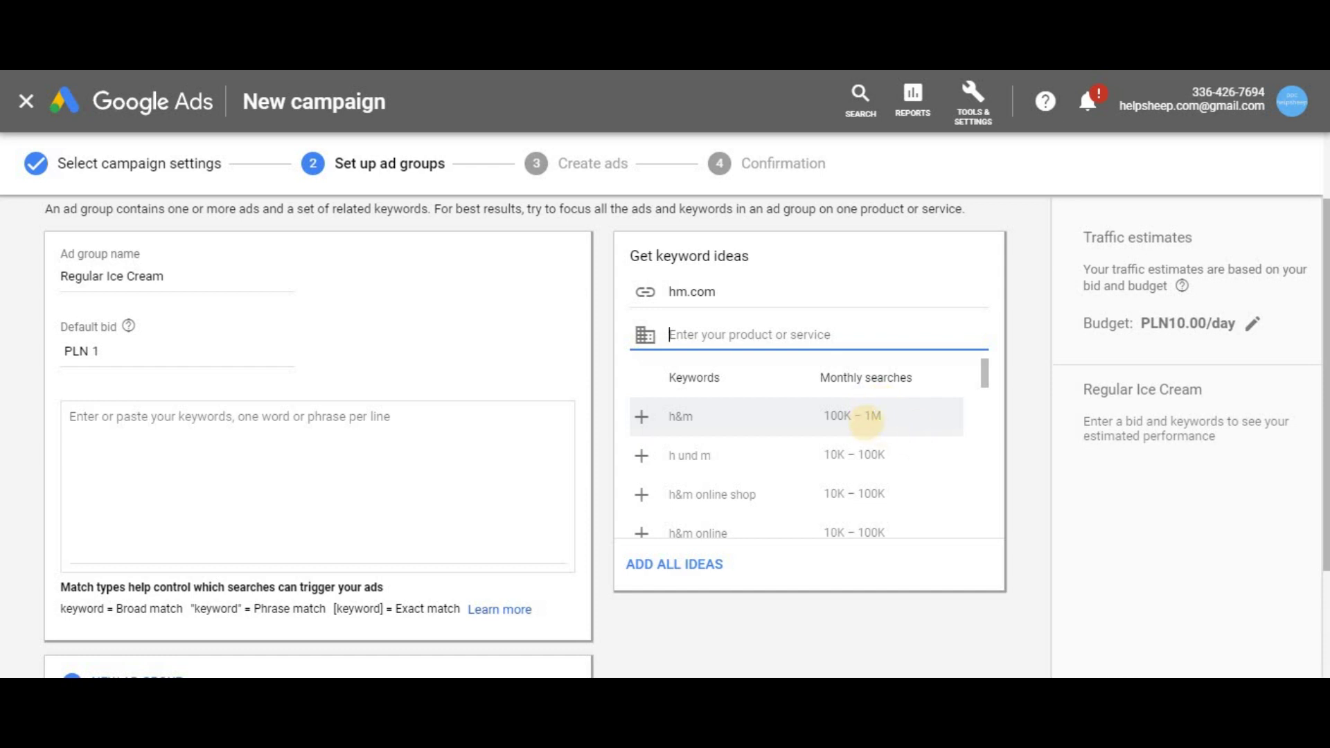
click(715, 416)
click(703, 416)
click(705, 417)
click(703, 455)
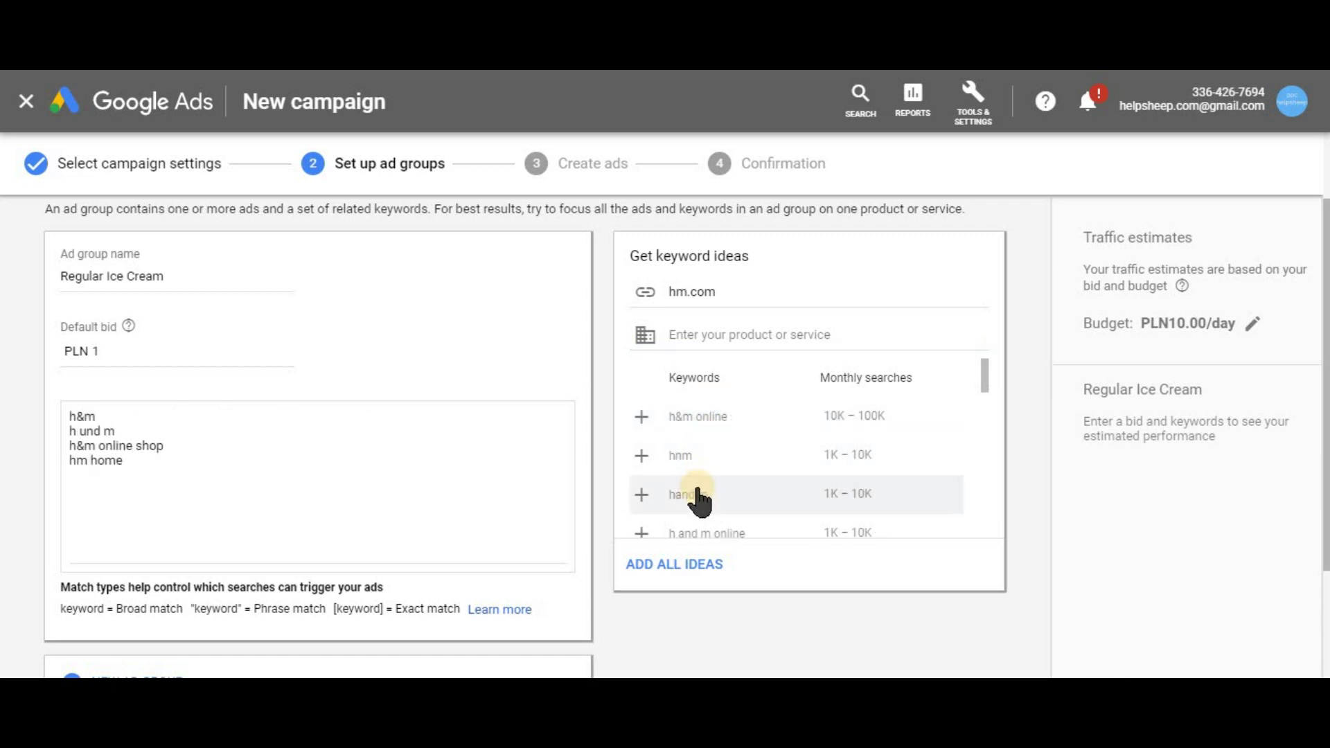
click(699, 494)
Read the keyword match types help panel, then close it
scroll(297, 385, down, 2)
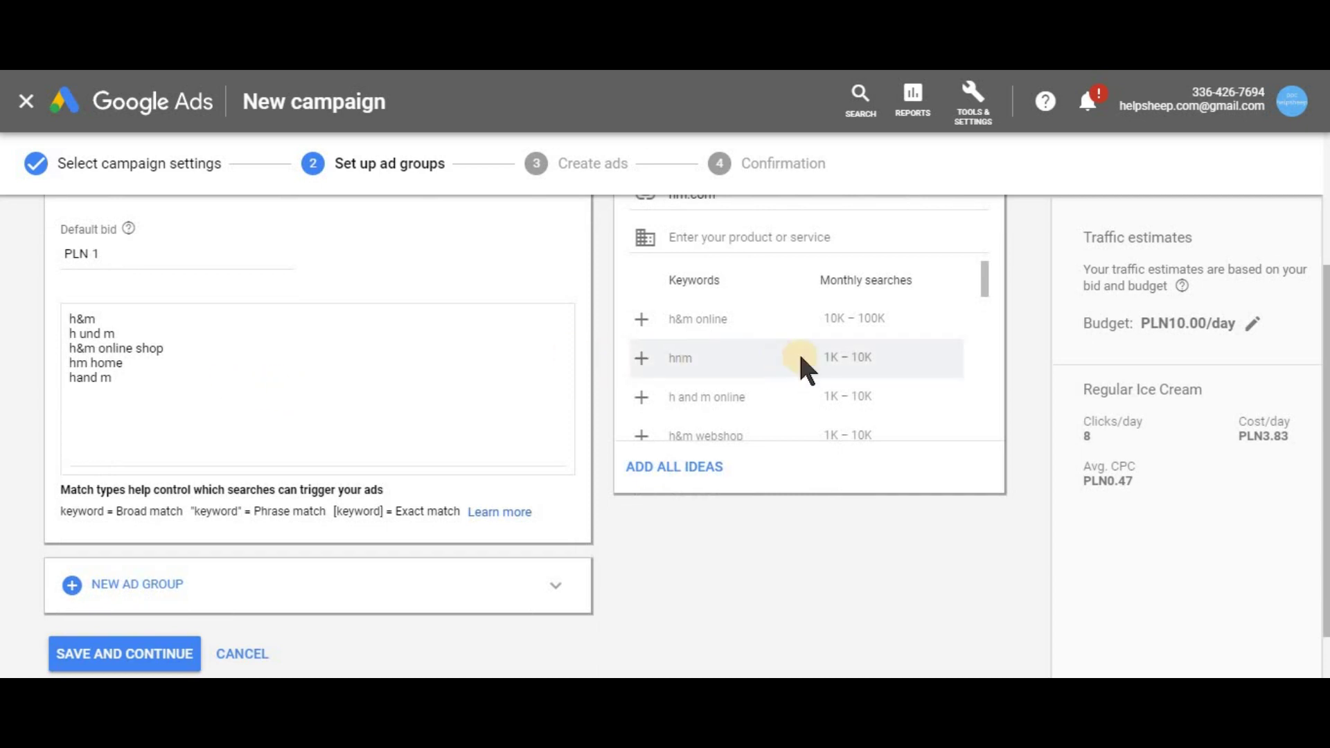
scroll(802, 359, up, 2)
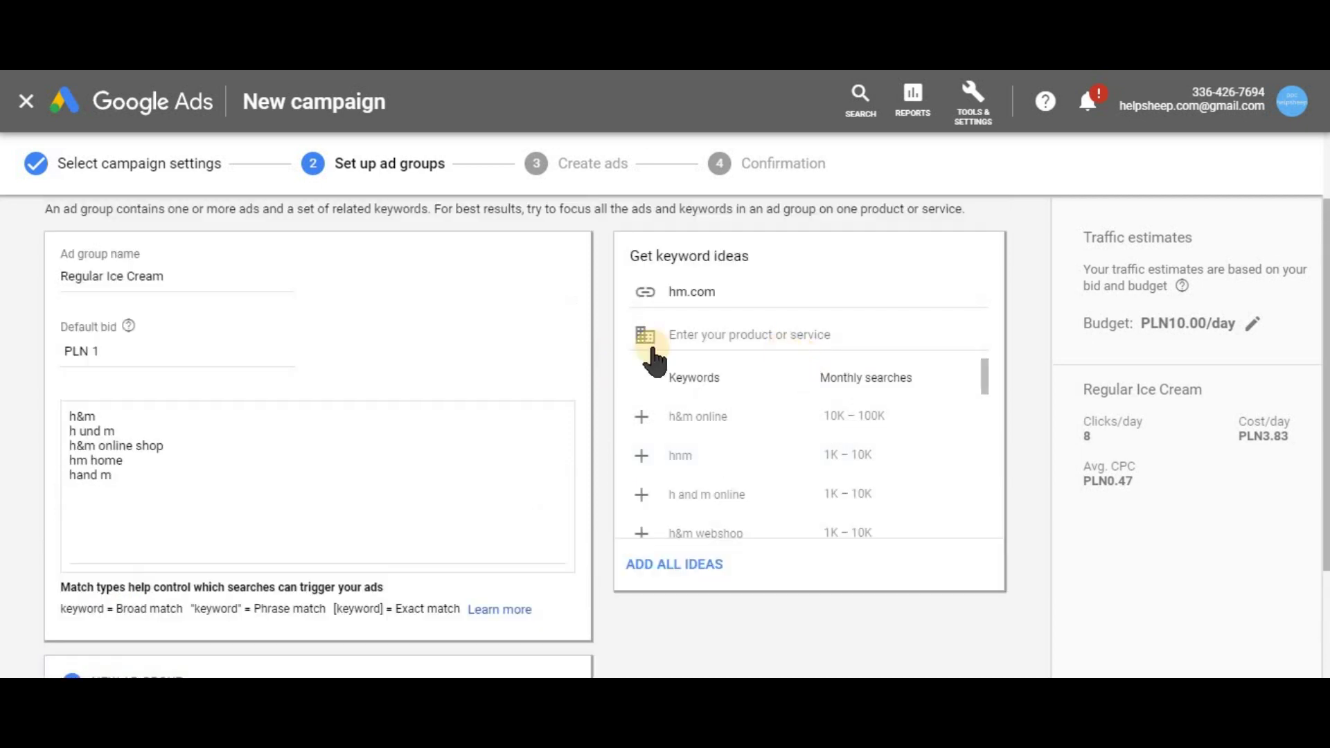
scroll(364, 348, down, 2)
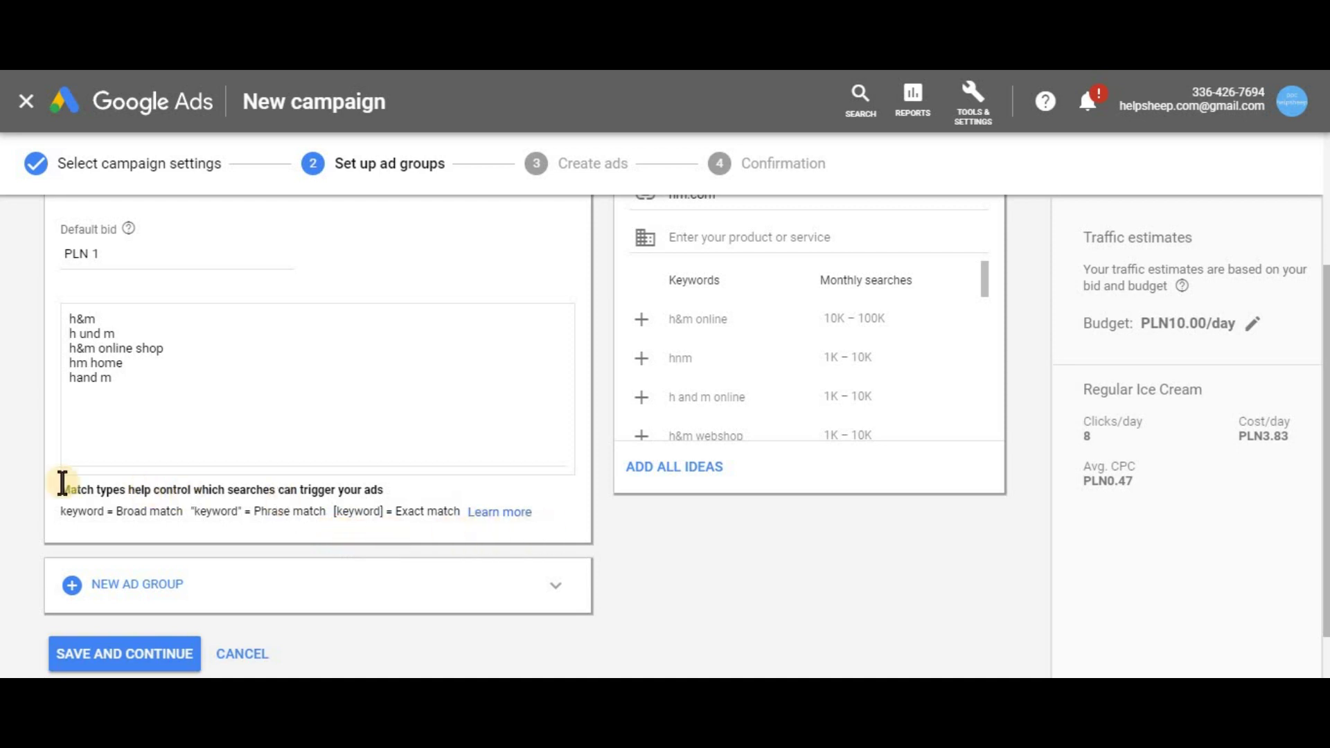
click(494, 513)
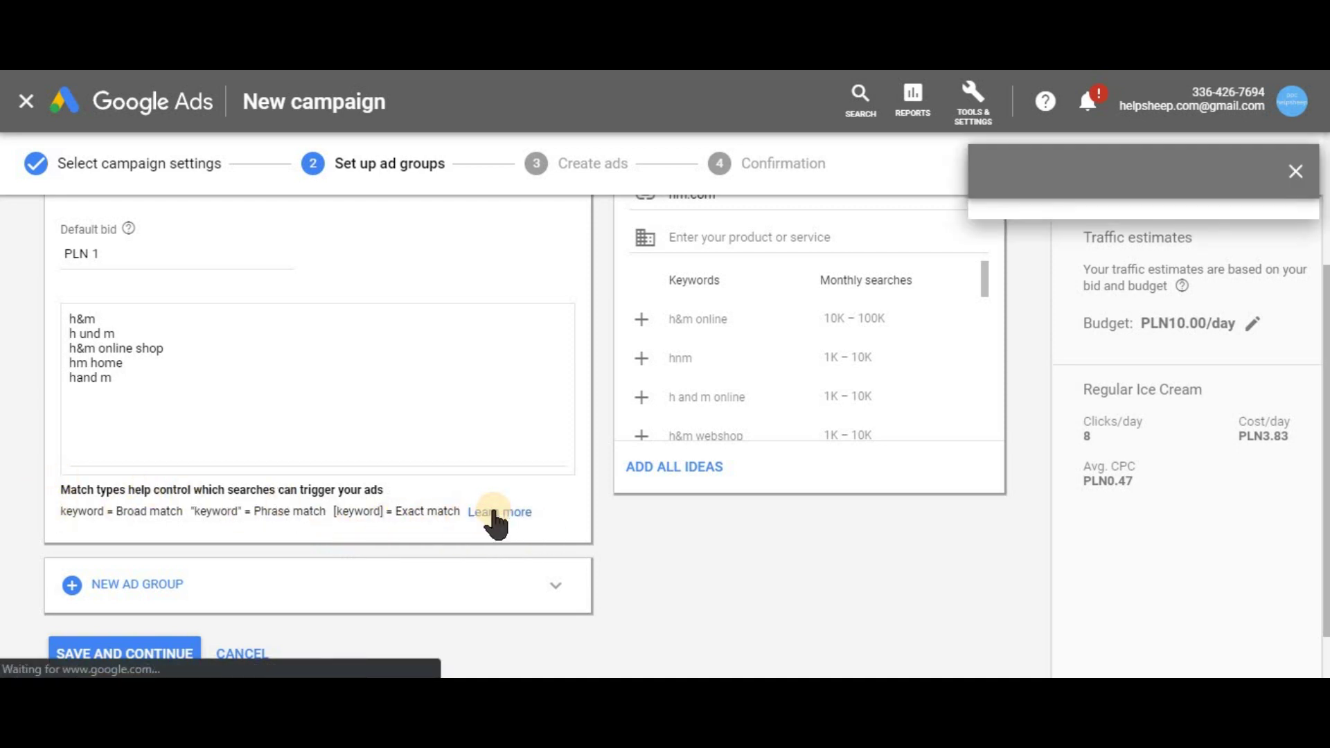
scroll(1165, 277, down, 6)
scroll(1165, 287, up, 6)
click(1295, 173)
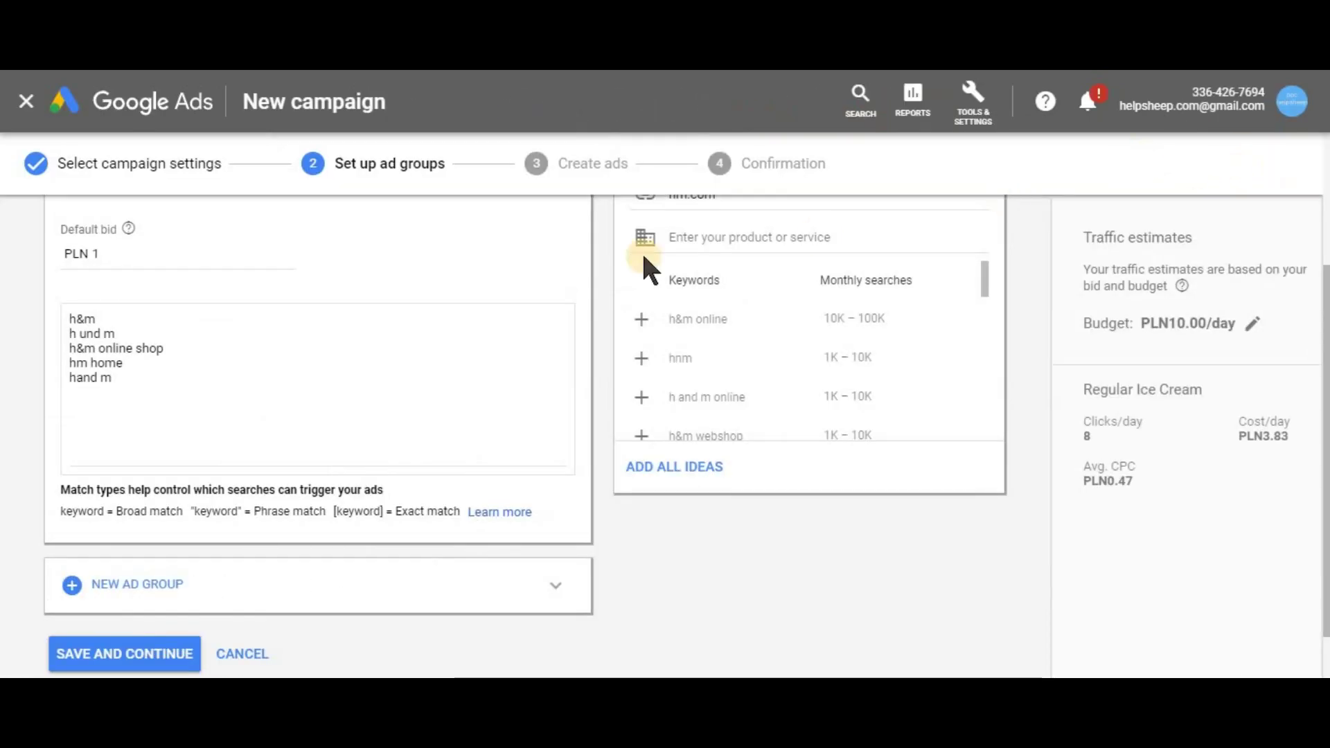
scroll(505, 320, down, 1)
scroll(256, 479, up, 4)
scroll(255, 476, down, 4)
Save the ad group and enter hm.com as the new text ad's final URL
click(122, 587)
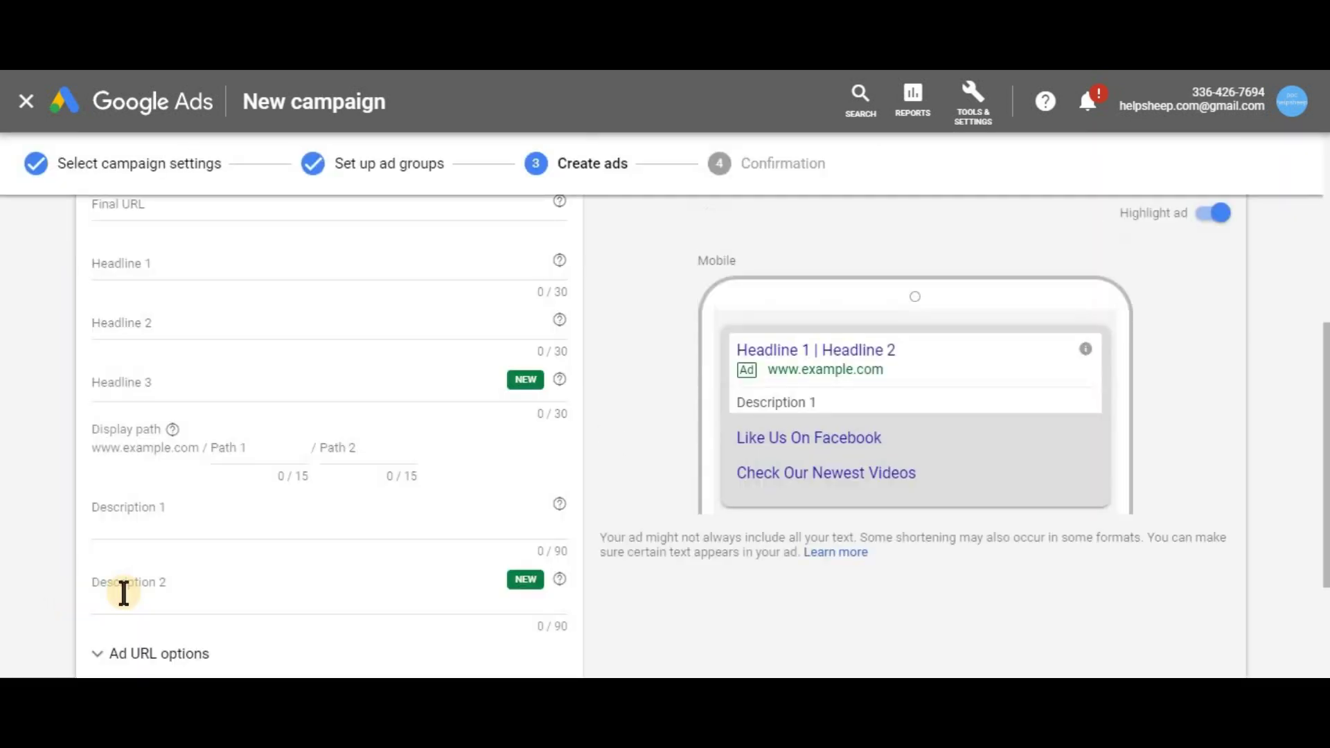
scroll(159, 457, up, 3)
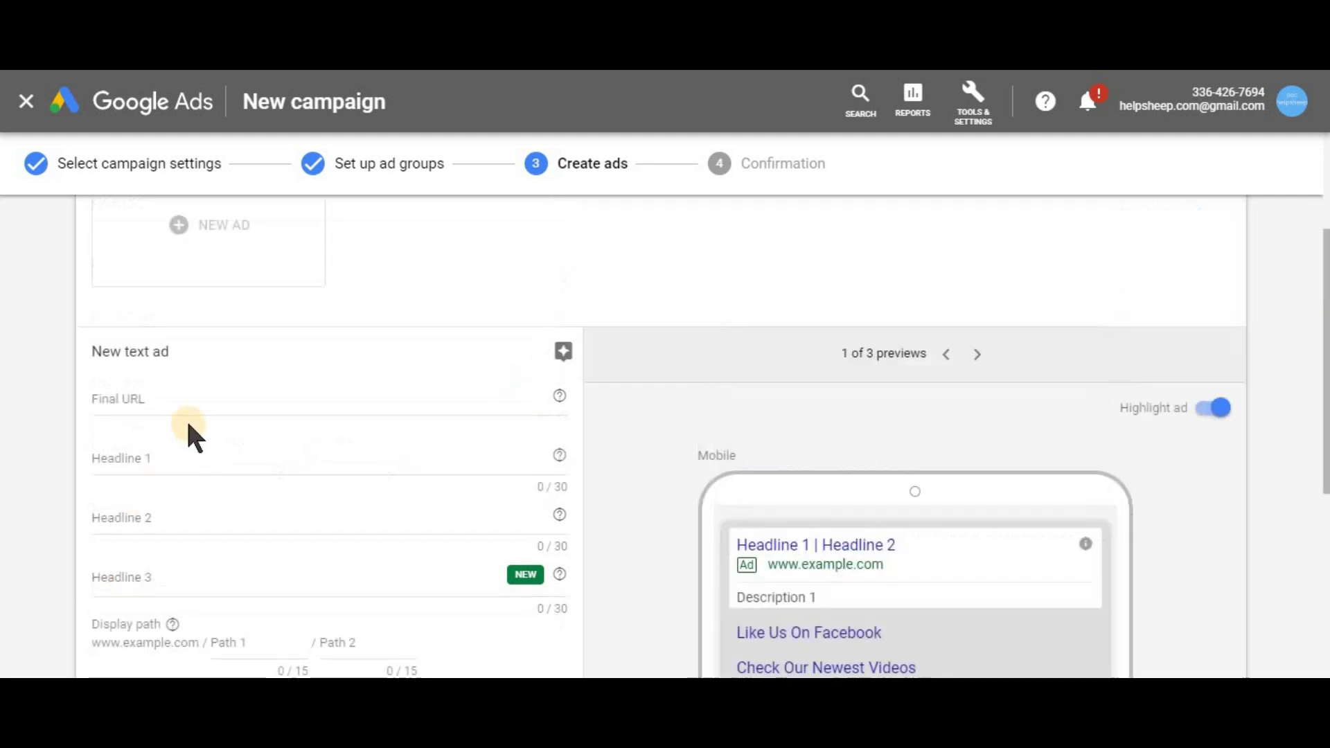
click(170, 403)
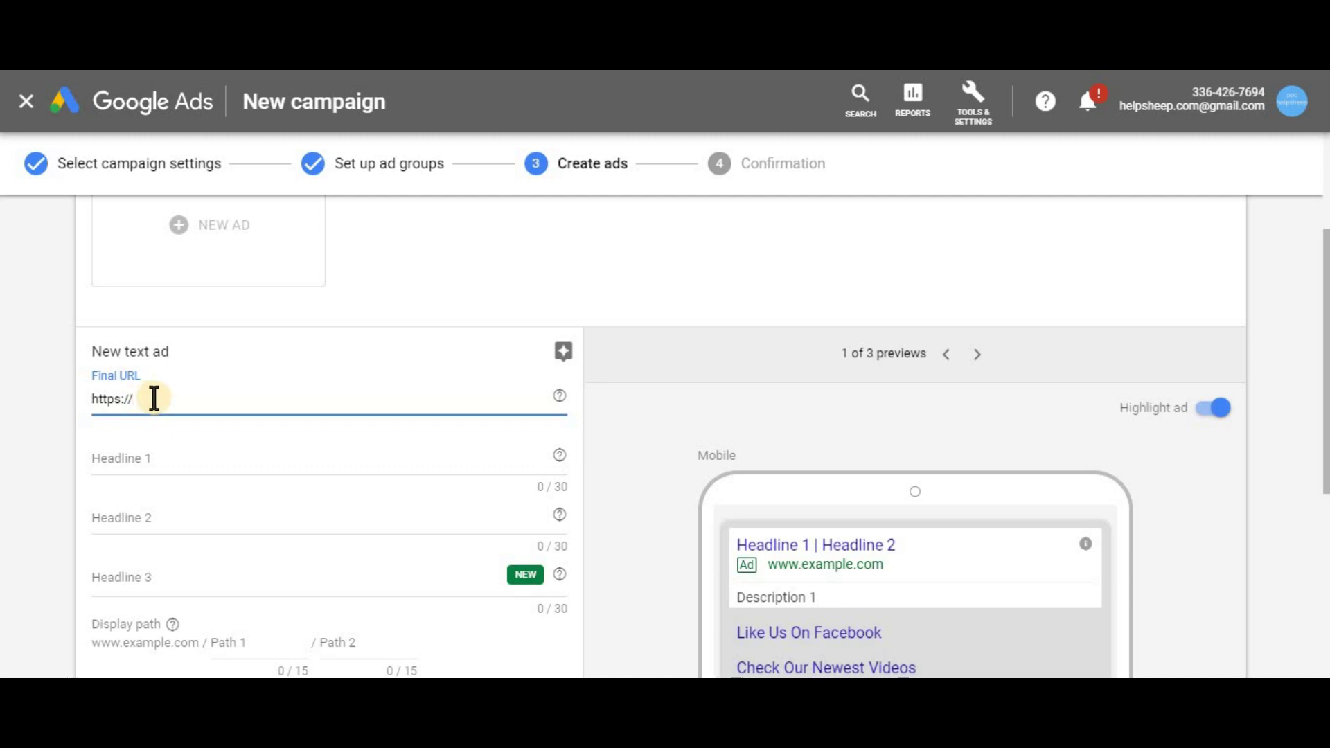
text(hm.com)
Fill the headlines with 'Headline 1' and 'Headline 2', then view the Headline 3 explanation
click(145, 460)
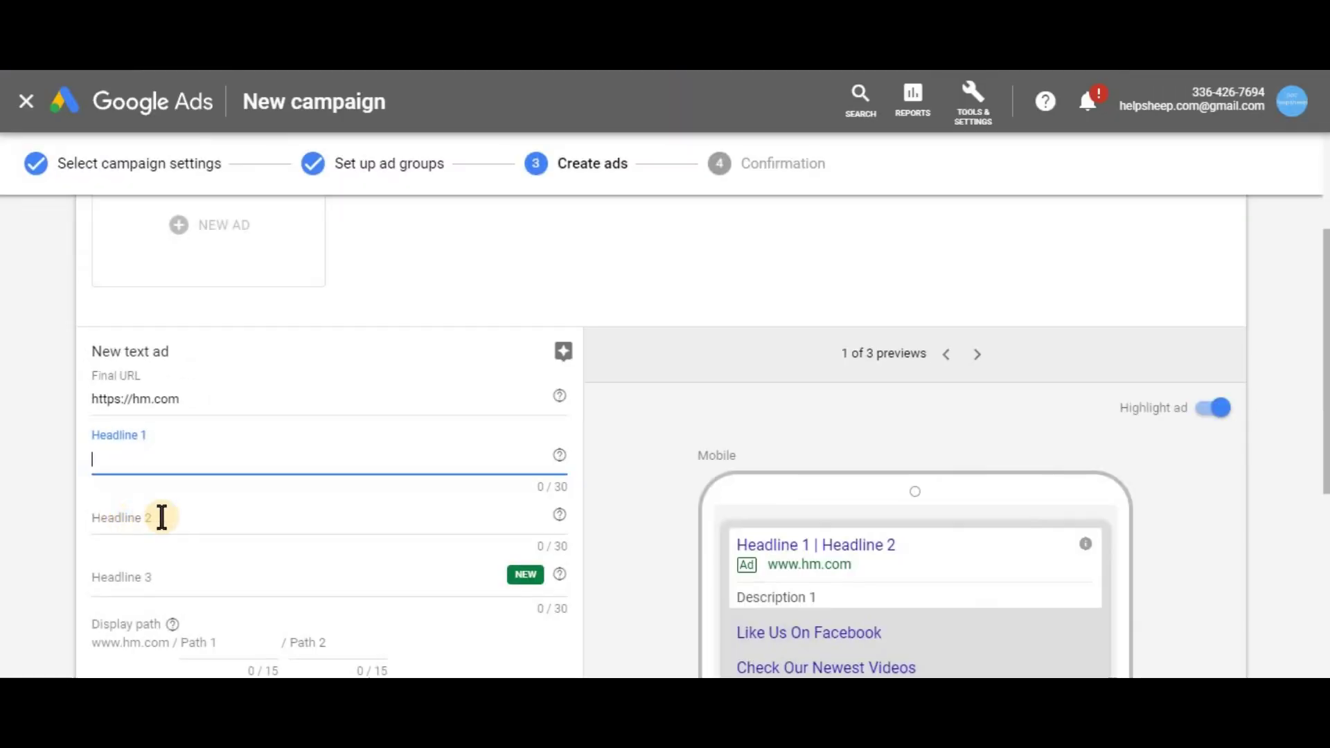
click(90, 517)
click(175, 455)
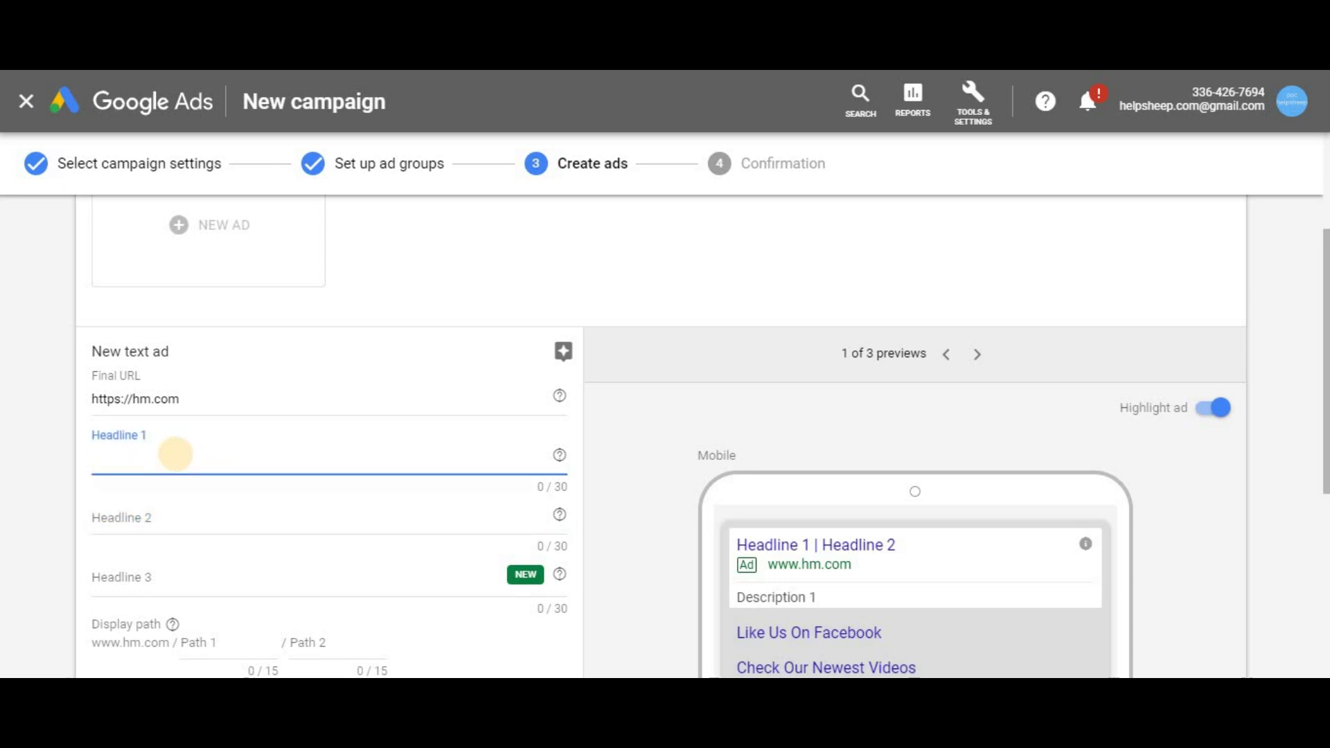
text(Headline 1)
click(148, 516)
text(Headline 2)
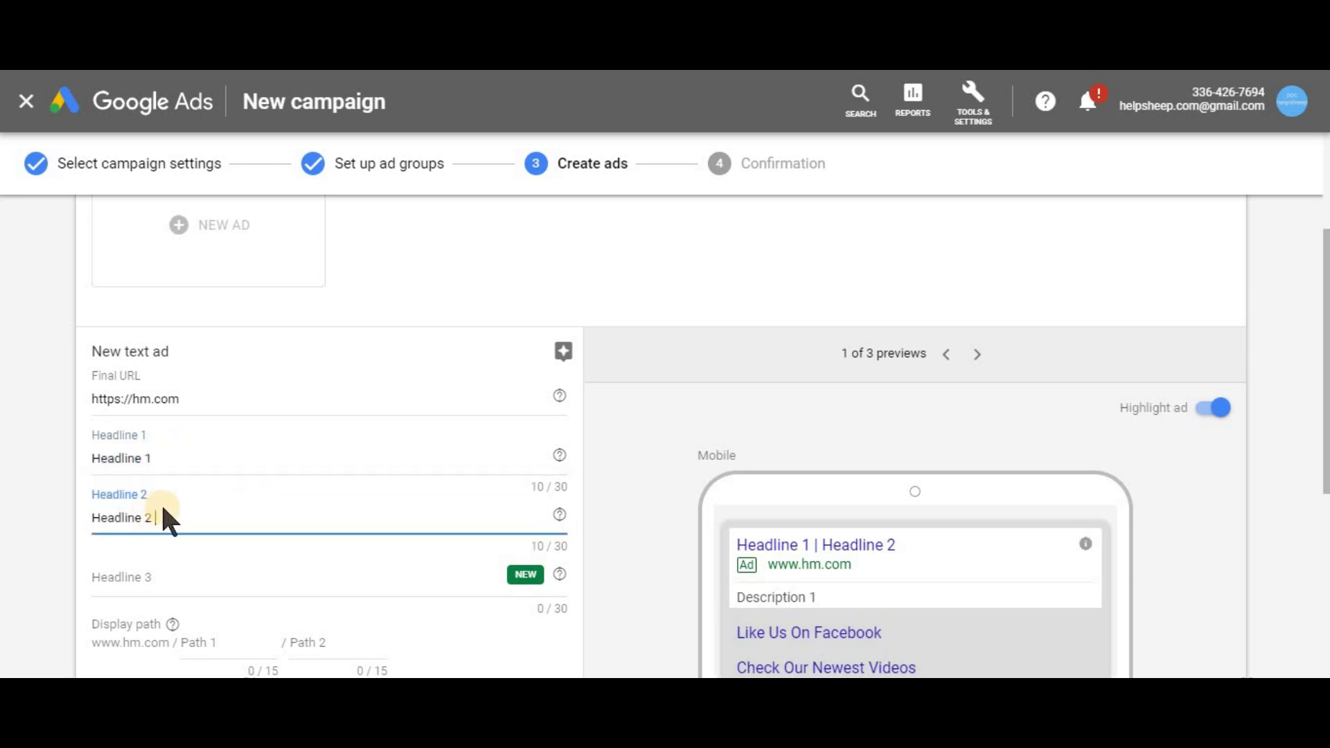
scroll(161, 501, down, 2)
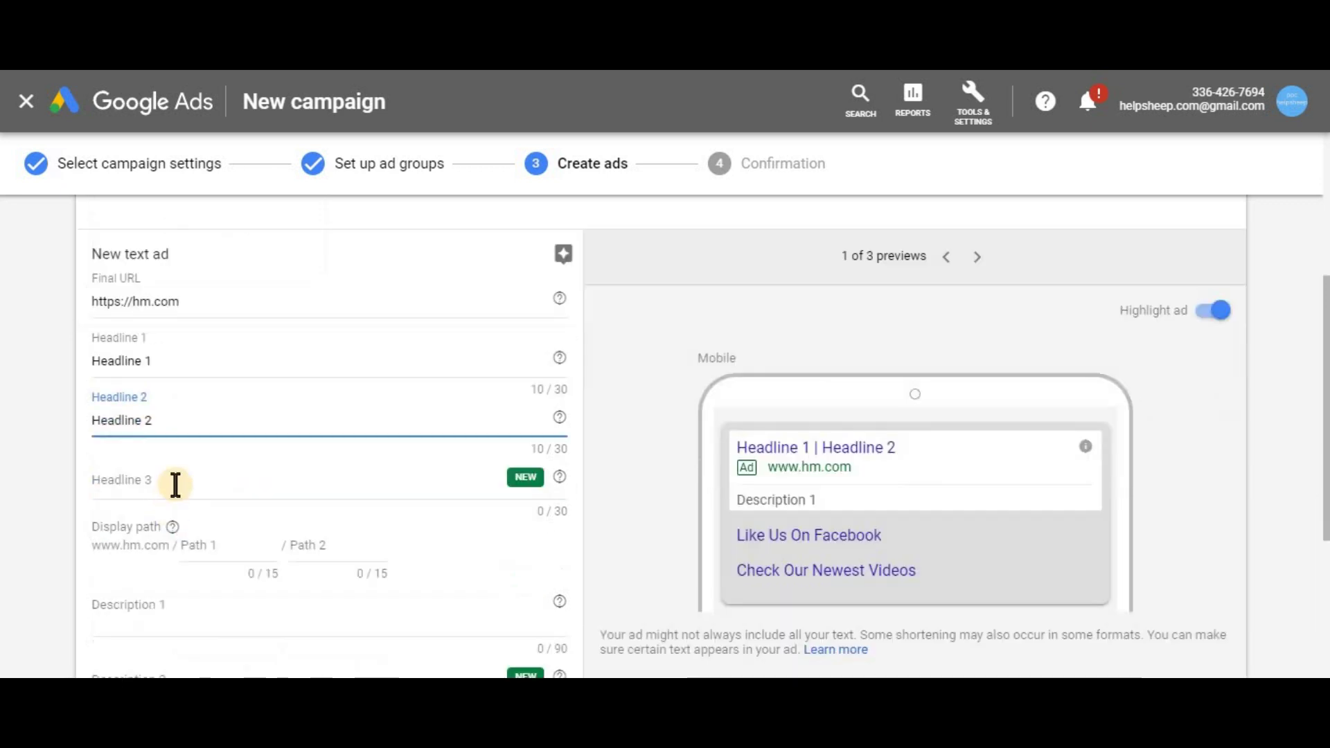
click(179, 475)
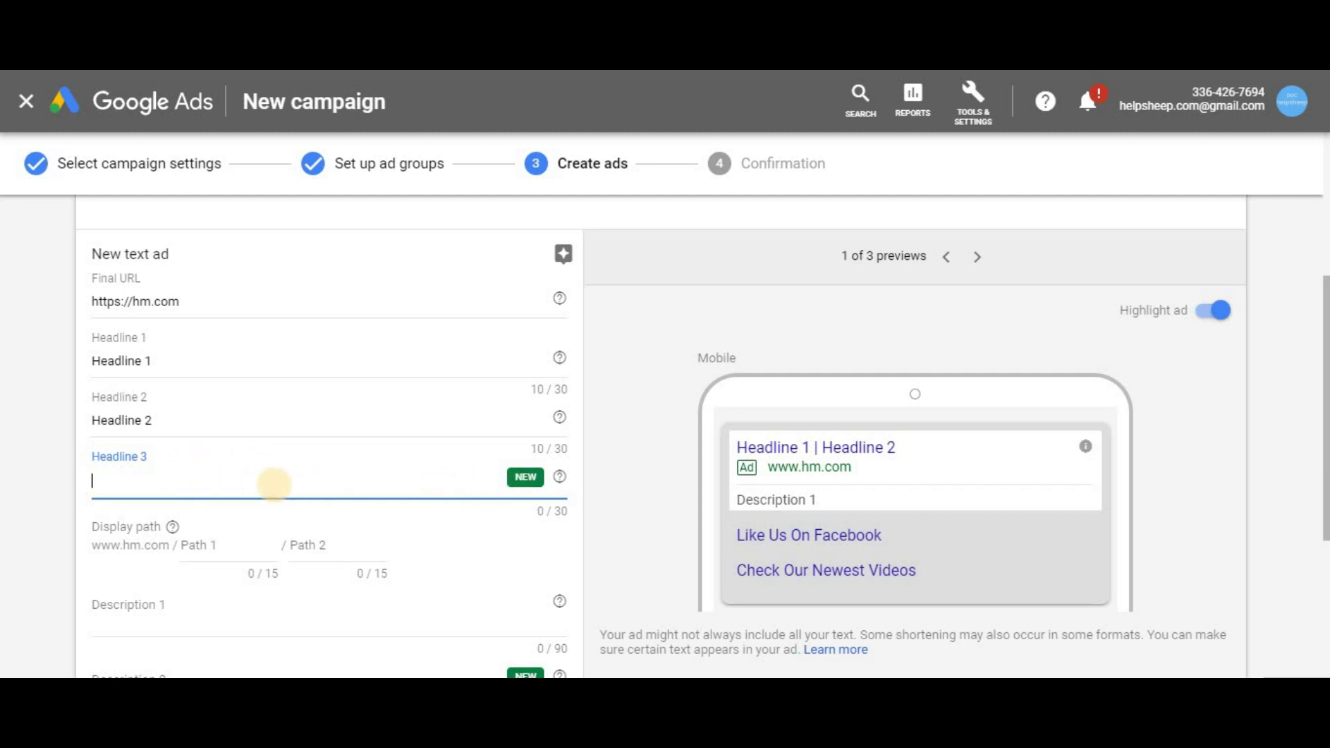
click(560, 477)
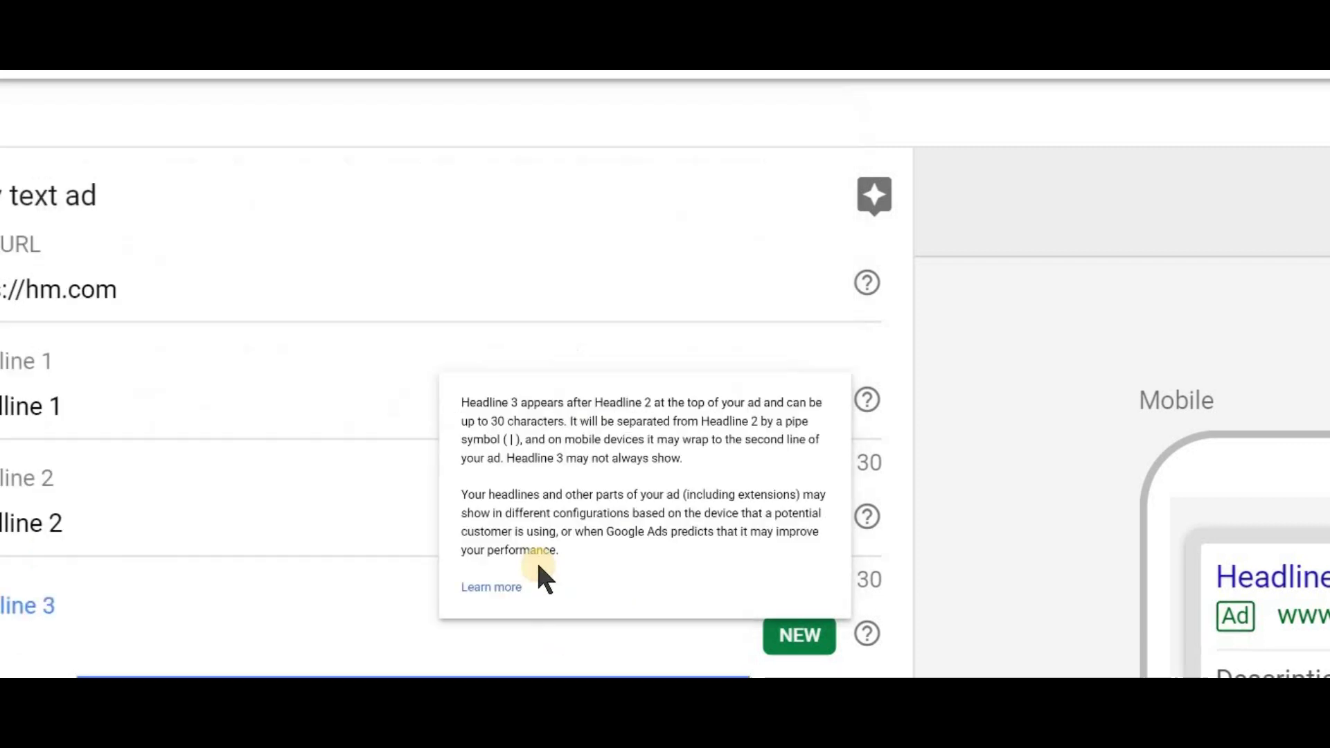
Enter 'Description 1' as the ad's description and save the ad to reach the Confirmation step
click(160, 418)
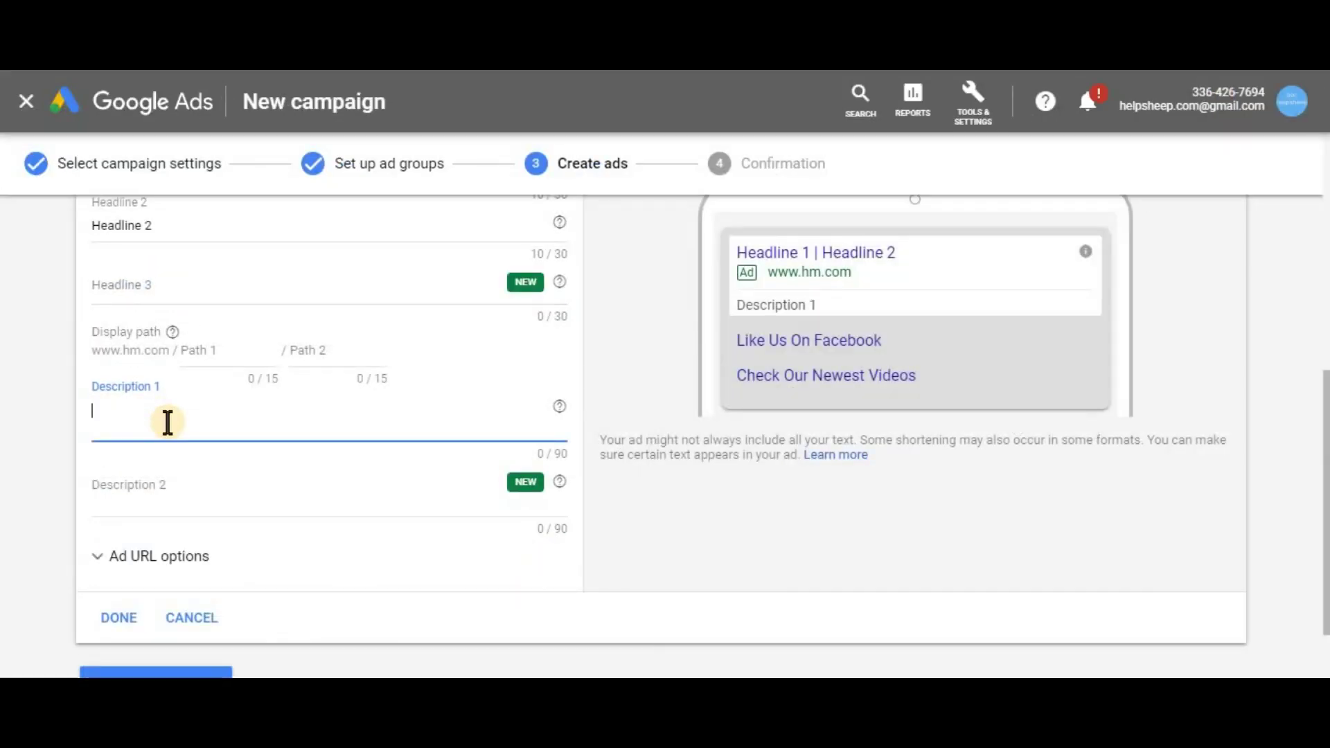
text(Description 1)
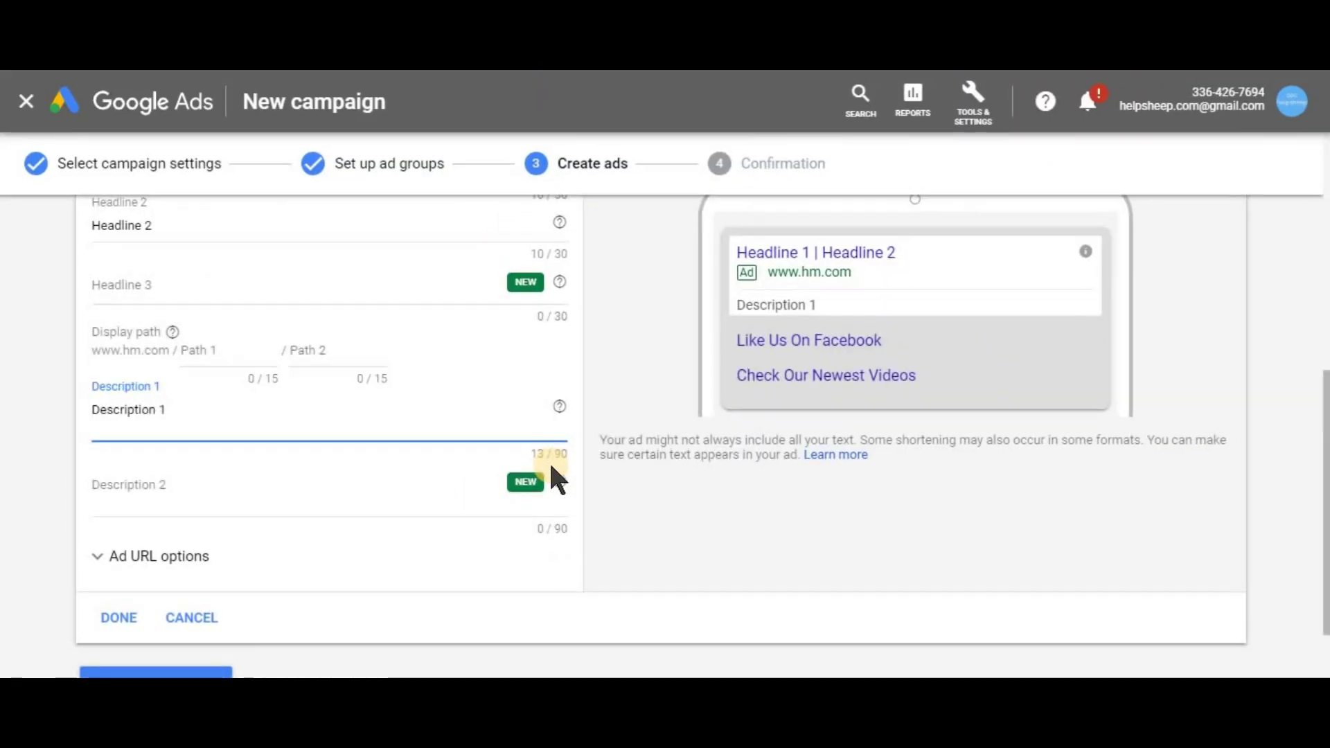
click(142, 498)
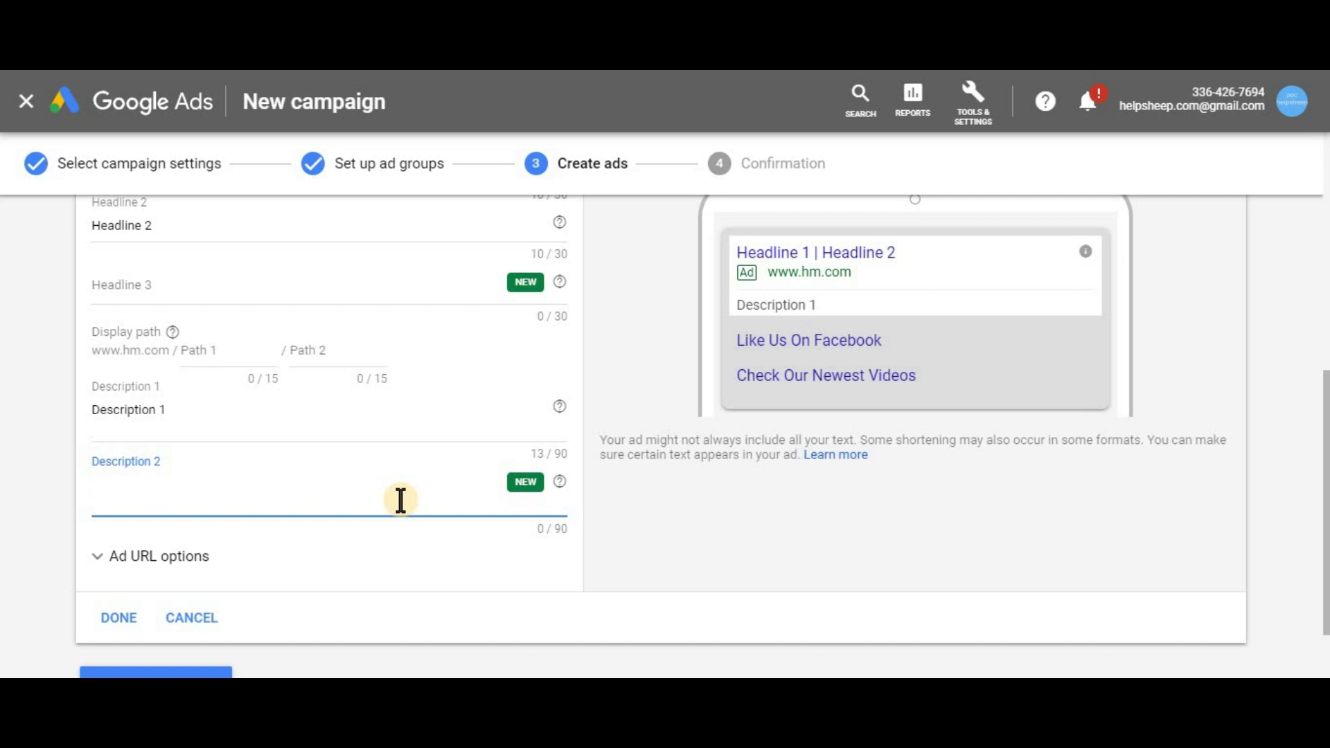
scroll(156, 587, down, 2)
click(156, 595)
Save the ad without adding more, then review the summary's estimate of 8 daily clicks for PLN3.80
click(788, 443)
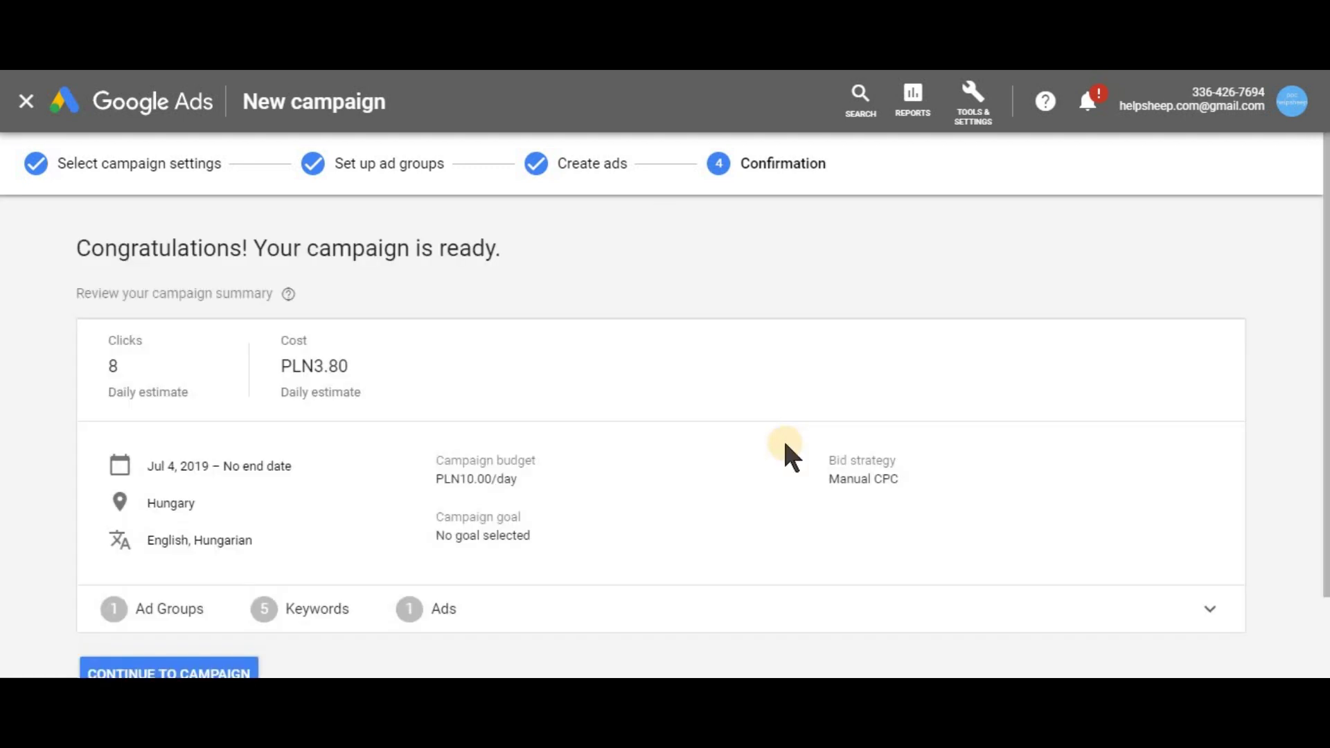
scroll(514, 391, down, 2)
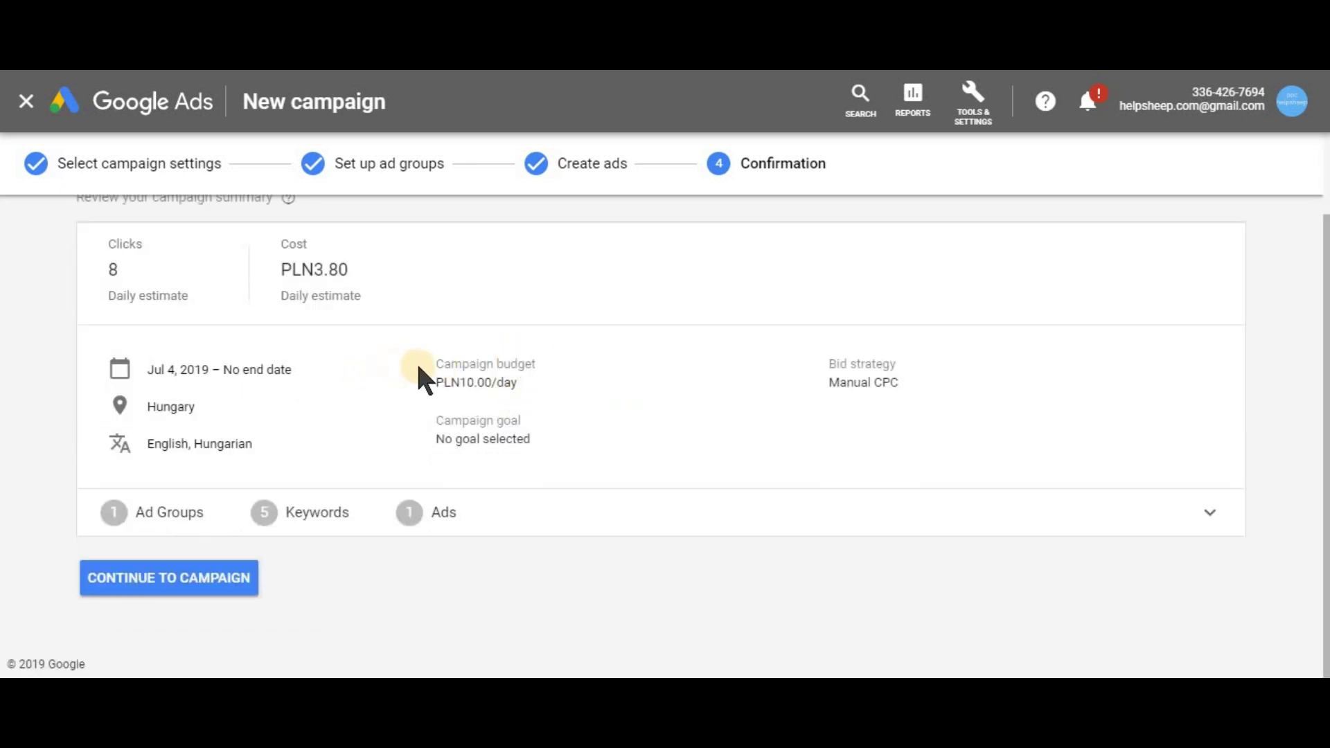
drag(444, 383, 461, 440)
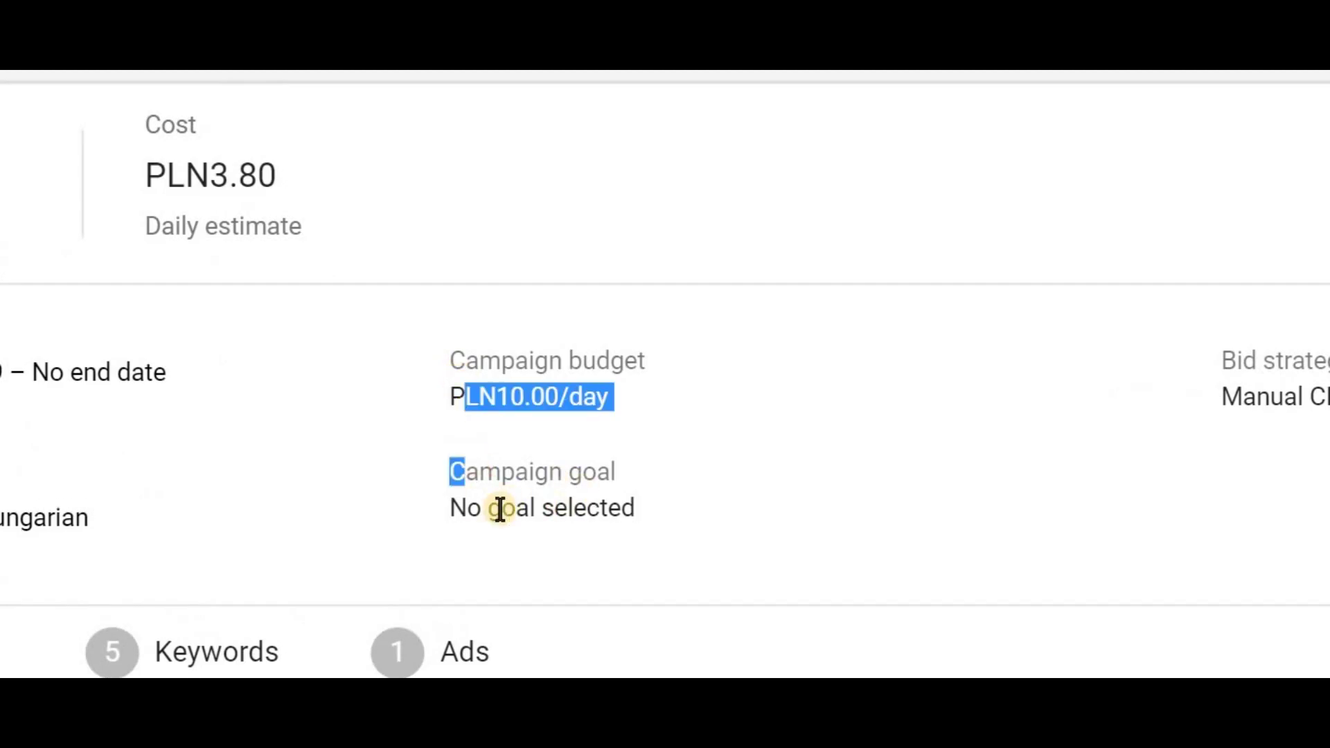
click(500, 509)
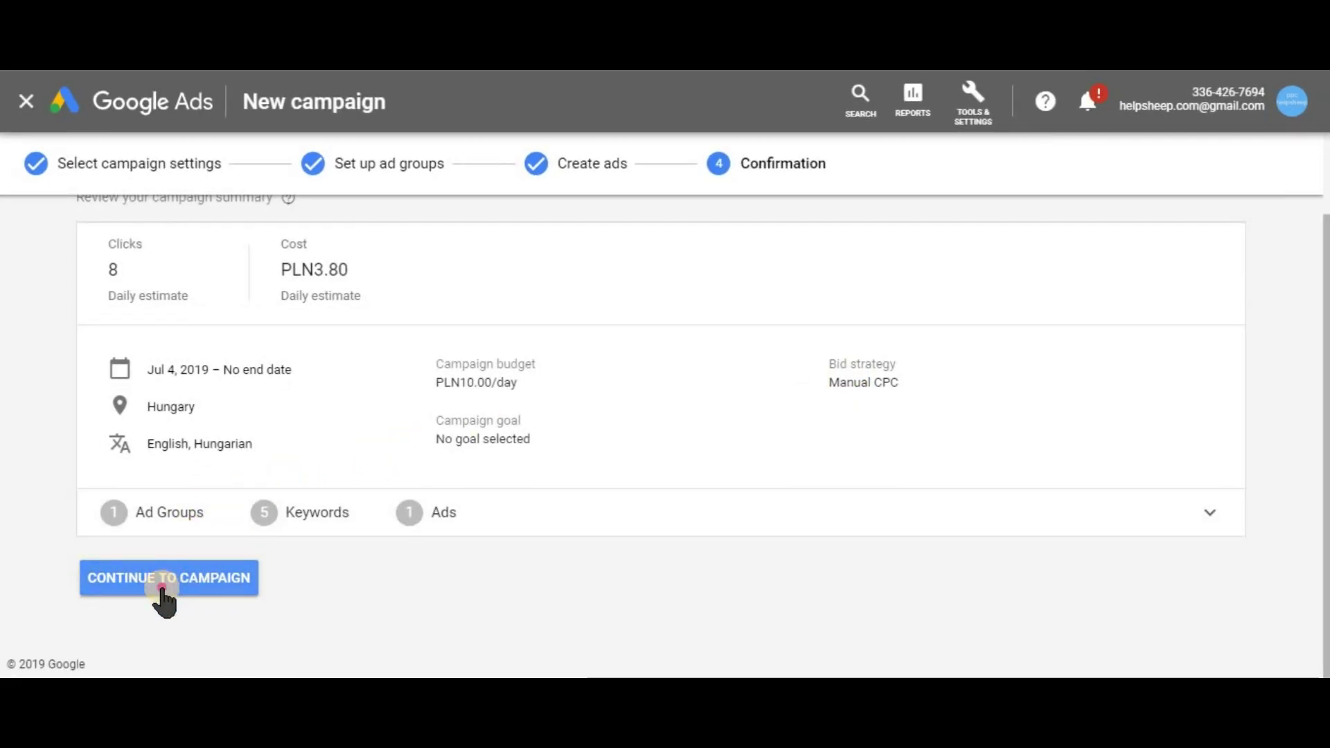
Continue from the confirmation page into My First Campaign's overview
click(161, 588)
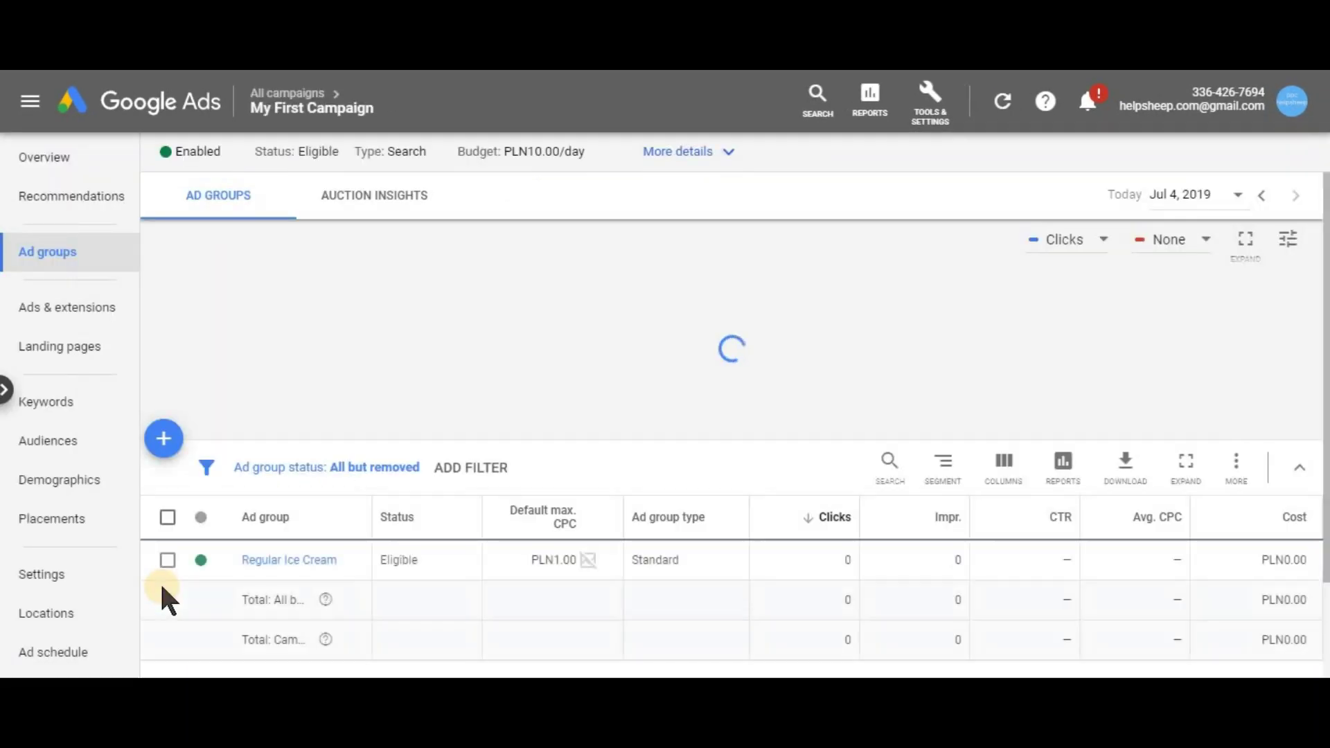
scroll(217, 401, down, 2)
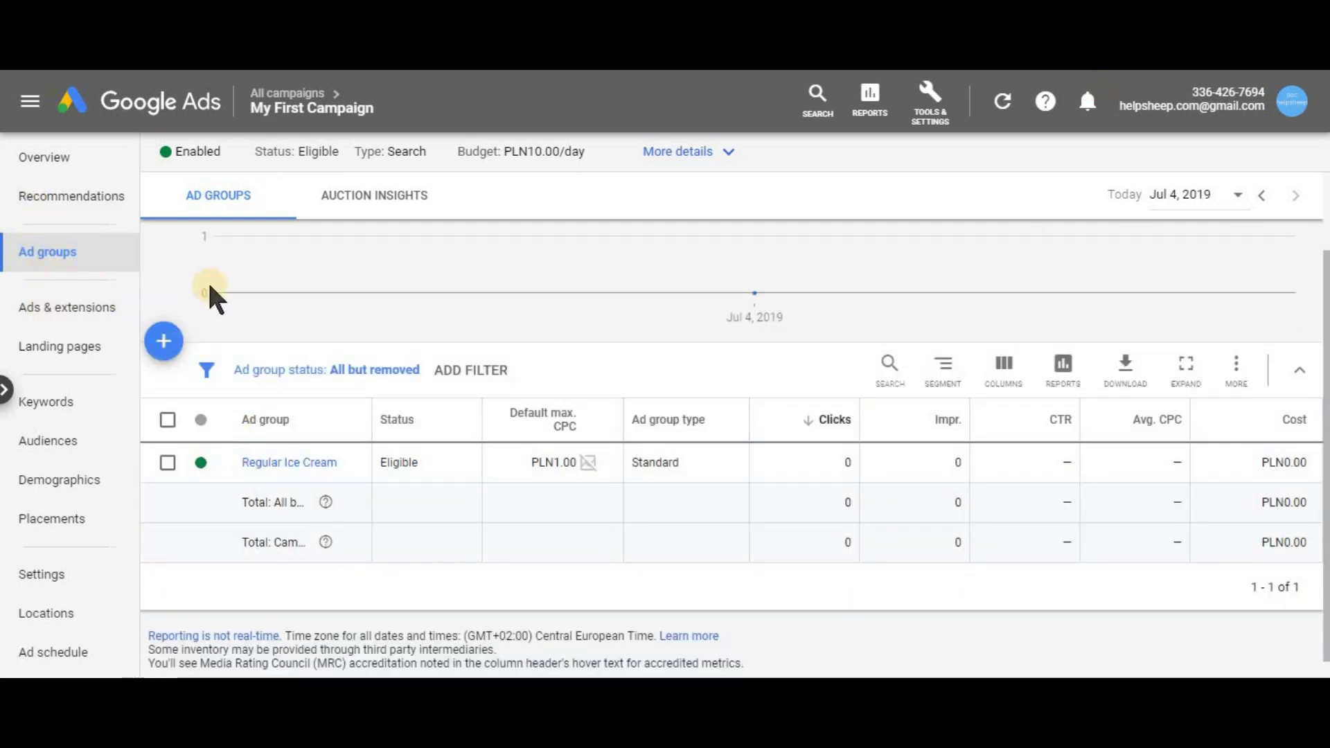
scroll(347, 297, up, 2)
mouse_move(273, 111)
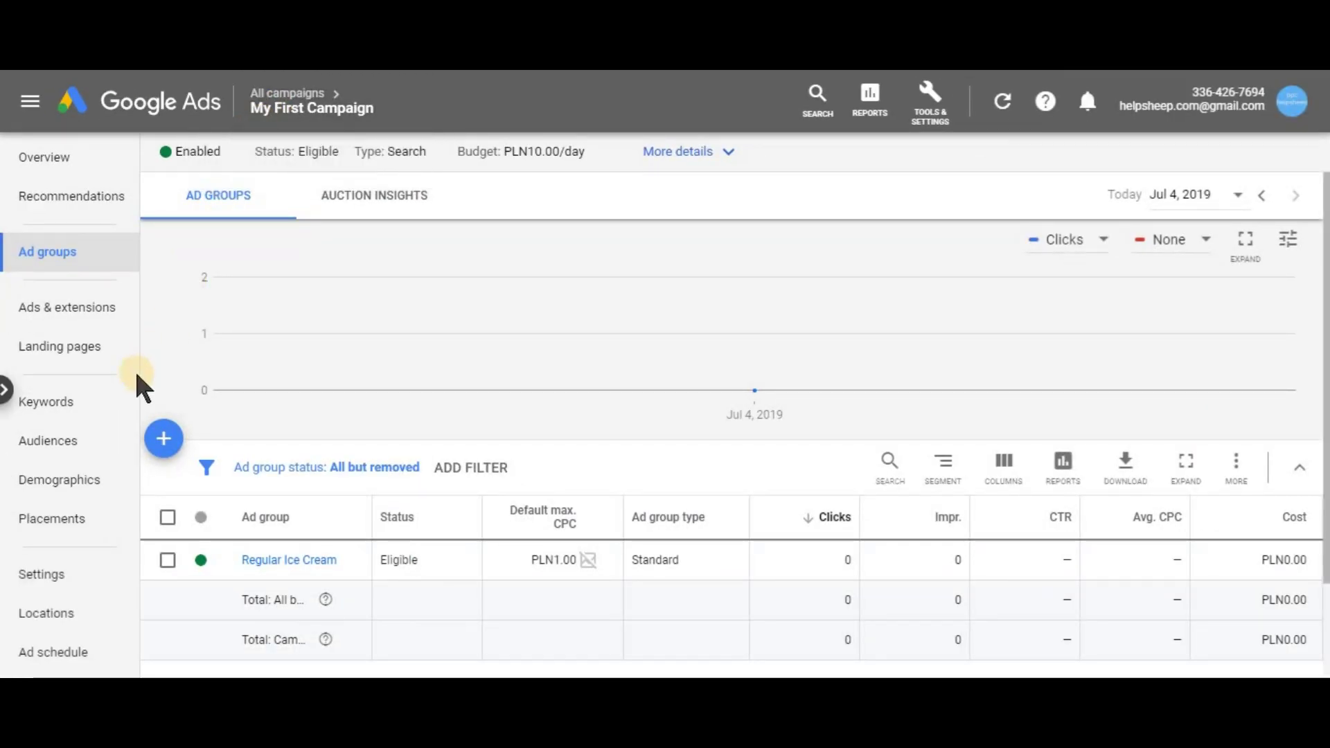
Check the campaign's five keywords and its 'Headline 1 | Headline 2' text ad under review
click(50, 407)
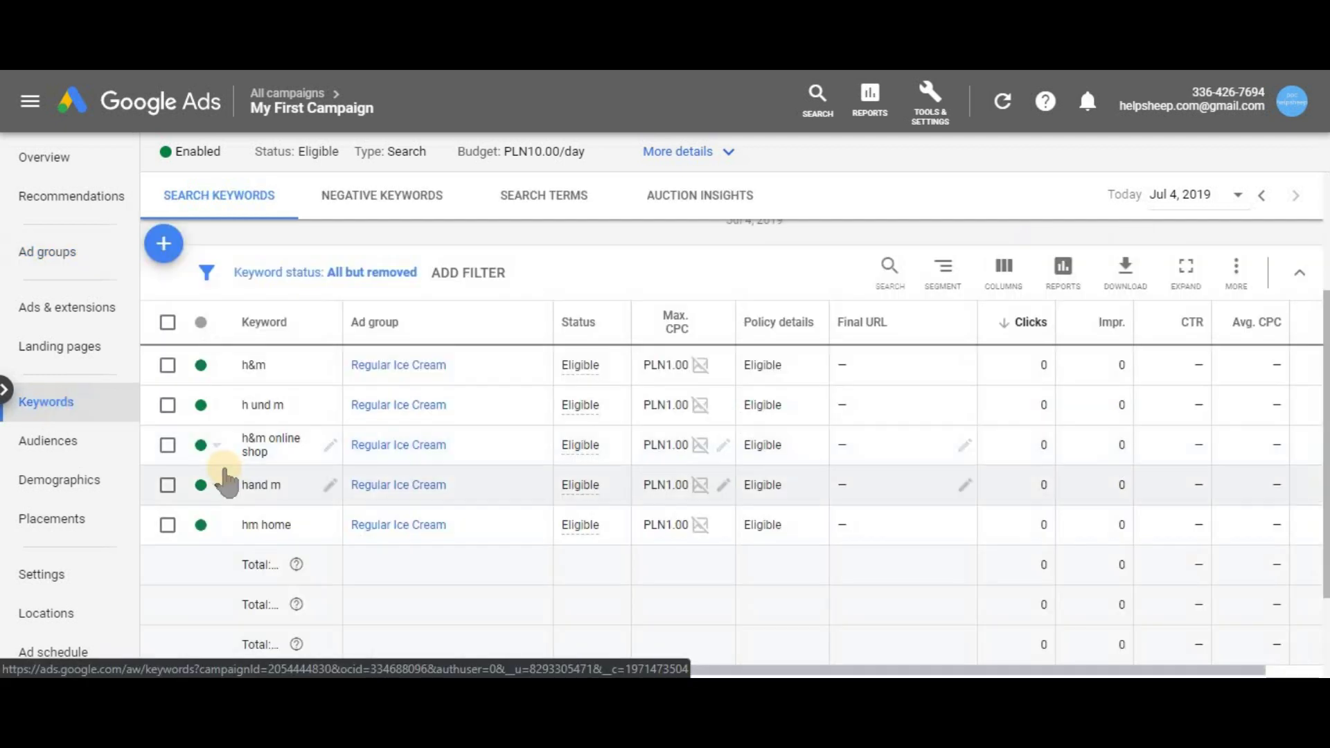
click(60, 308)
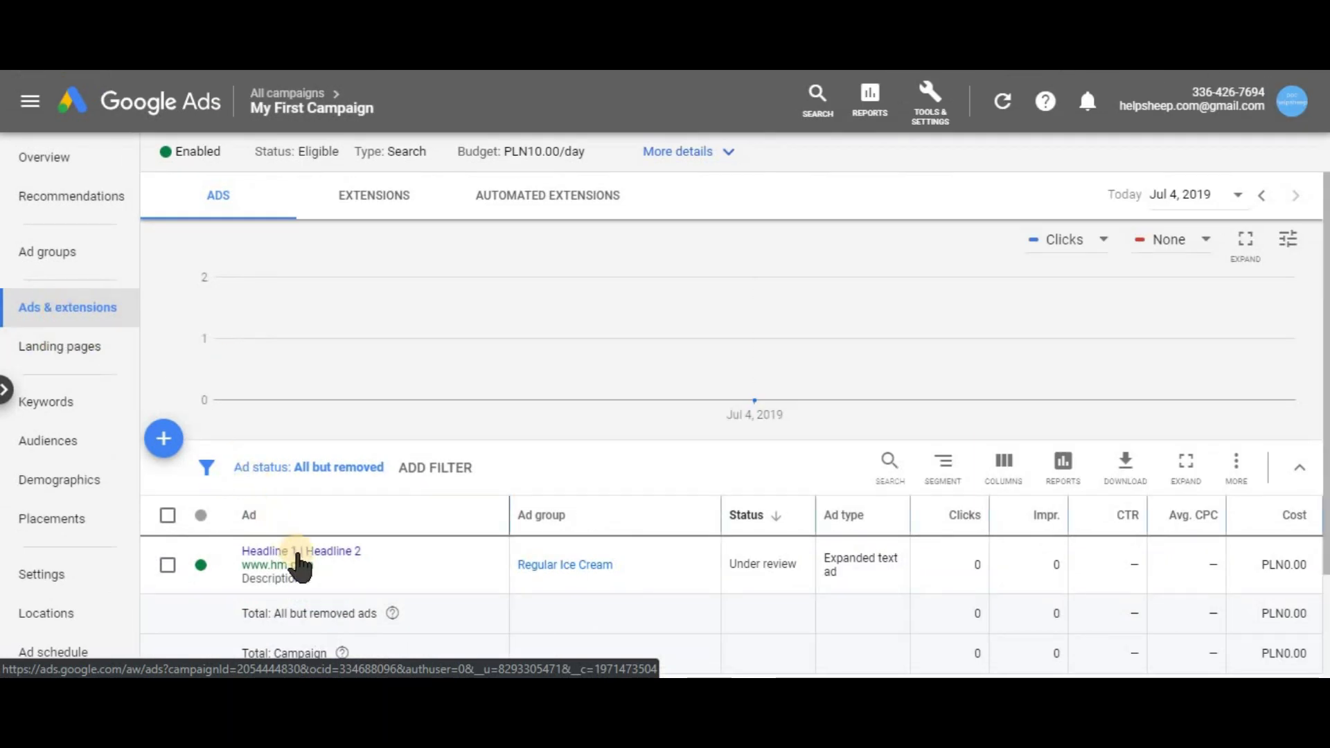
scroll(295, 540, down, 2)
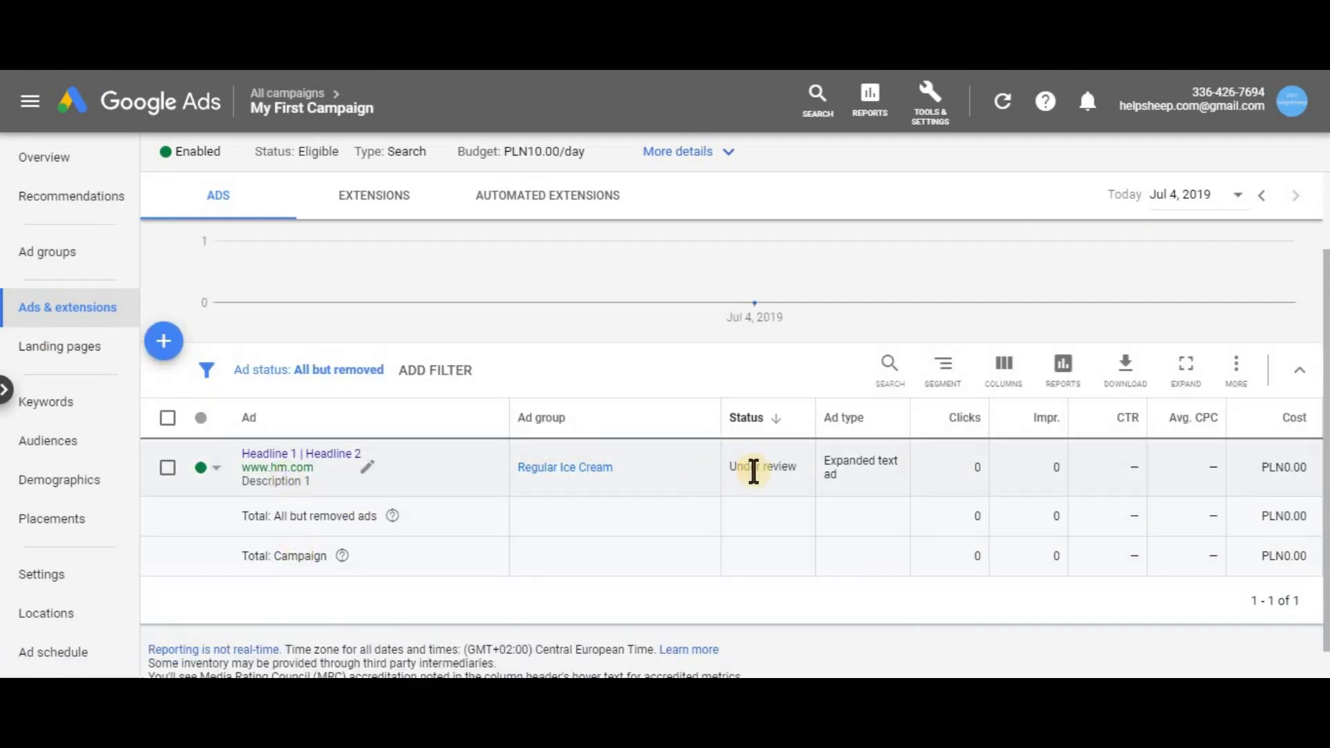